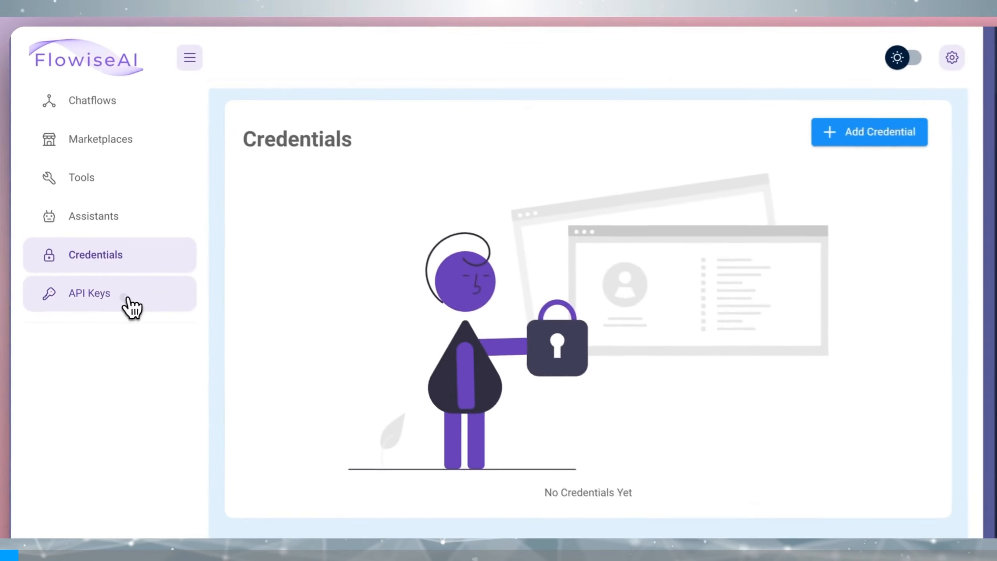
Look through the API Keys, Assistants and Chatflows pages, ending on the Credentials page
{"action": "left_click", "coordinate": [67, 164]}
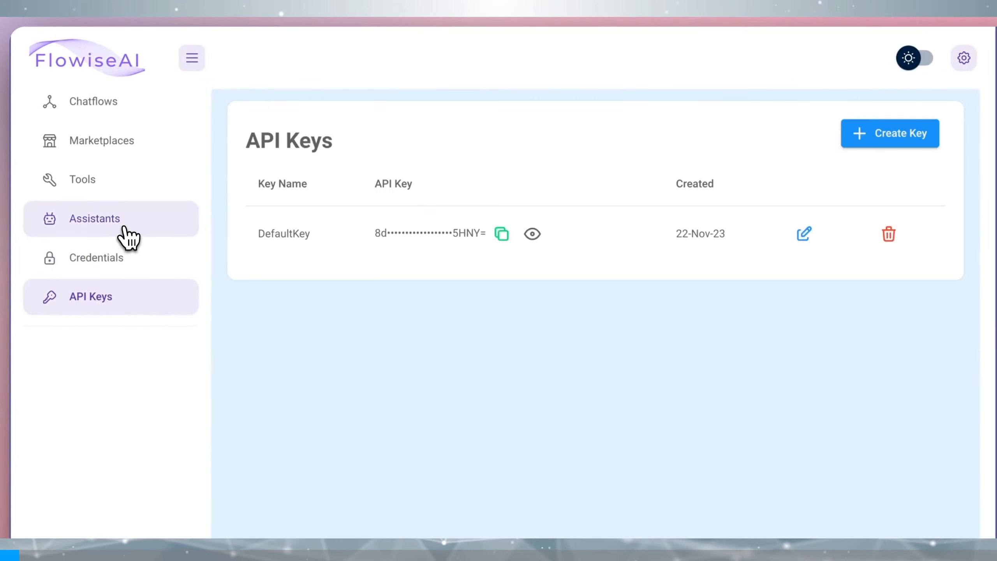
{"action": "left_click", "coordinate": [126, 231]}
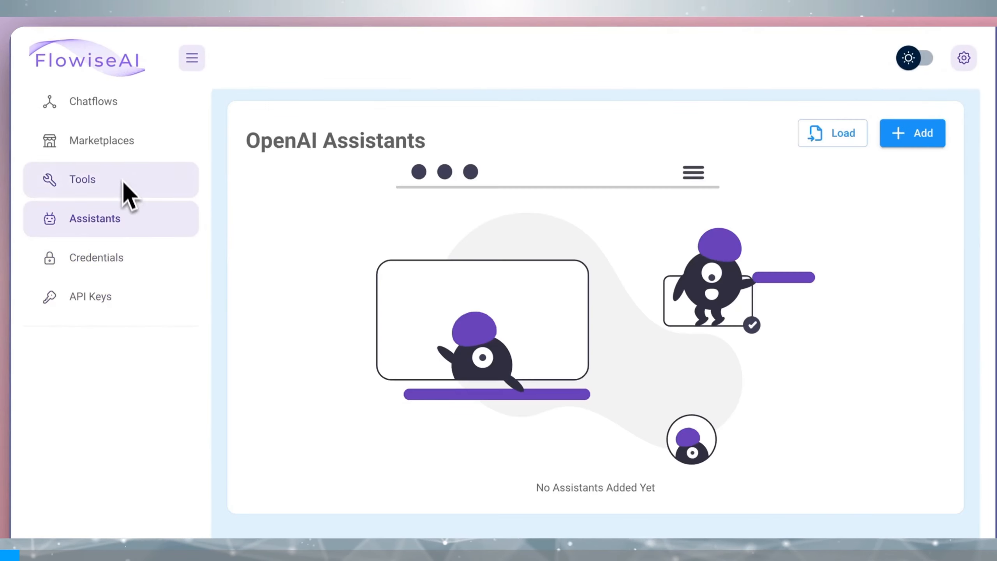
{"action": "left_click", "coordinate": [122, 156]}
{"action": "left_click", "coordinate": [119, 113]}
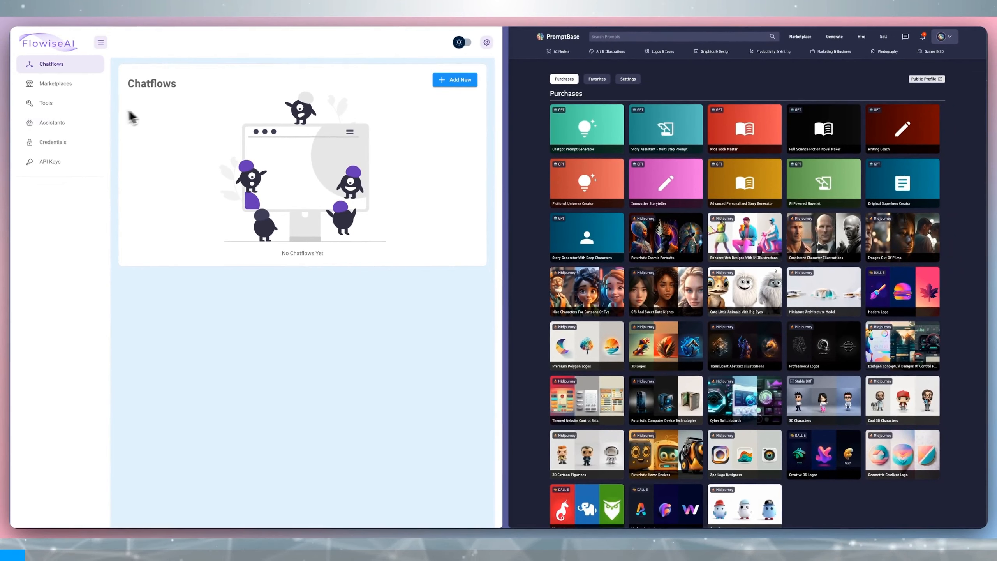
{"action": "left_click", "coordinate": [96, 142]}
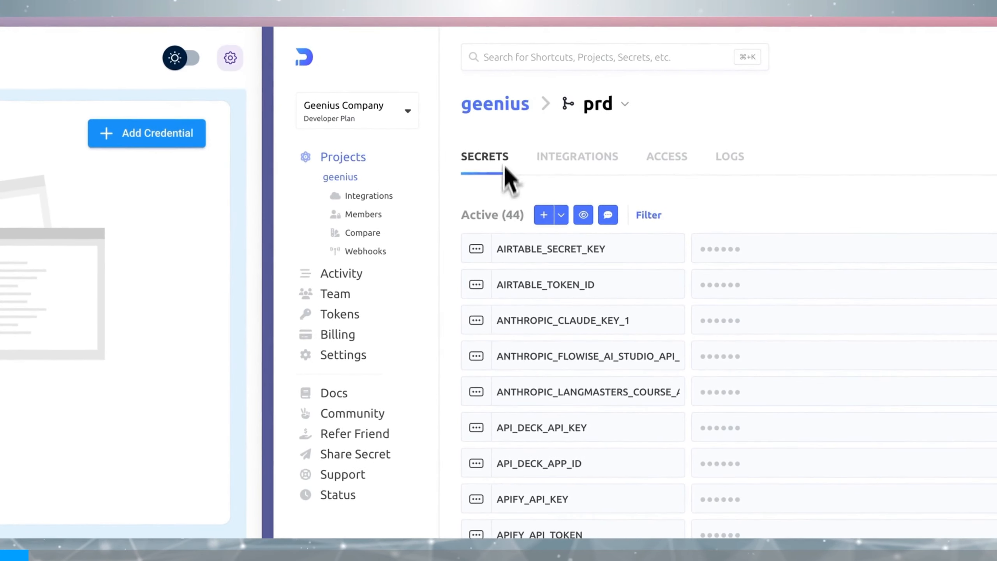
Examine the secret names stored in Doppler under the geenius project's prd config, and the list of available configs
{"action": "scroll", "coordinate": [515, 276], "scroll_direction": "down", "scroll_amount": 2}
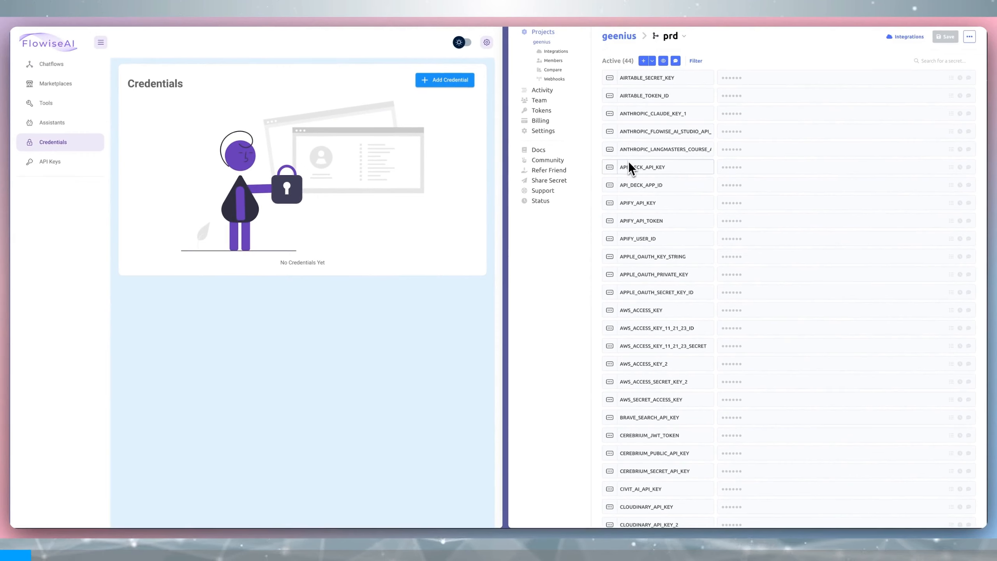
{"action": "scroll", "coordinate": [640, 182], "scroll_direction": "down", "scroll_amount": 1}
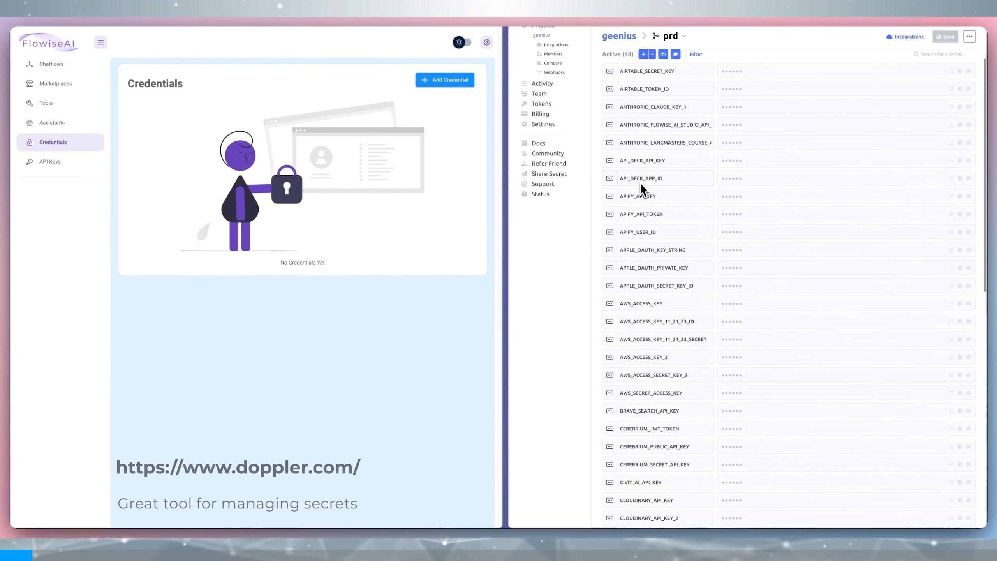
{"action": "scroll", "coordinate": [640, 182], "scroll_direction": "down", "scroll_amount": 1}
{"action": "scroll", "coordinate": [640, 183], "scroll_direction": "down", "scroll_amount": 3}
{"action": "scroll", "coordinate": [640, 182], "scroll_direction": "down", "scroll_amount": 6}
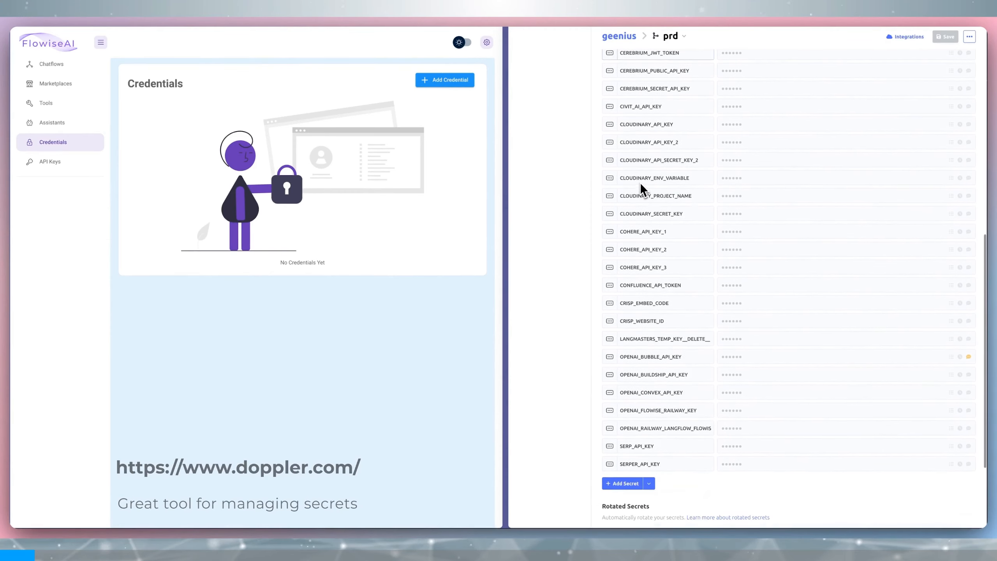
{"action": "scroll", "coordinate": [640, 182], "scroll_direction": "up", "scroll_amount": 4}
{"action": "scroll", "coordinate": [640, 182], "scroll_direction": "up", "scroll_amount": 6}
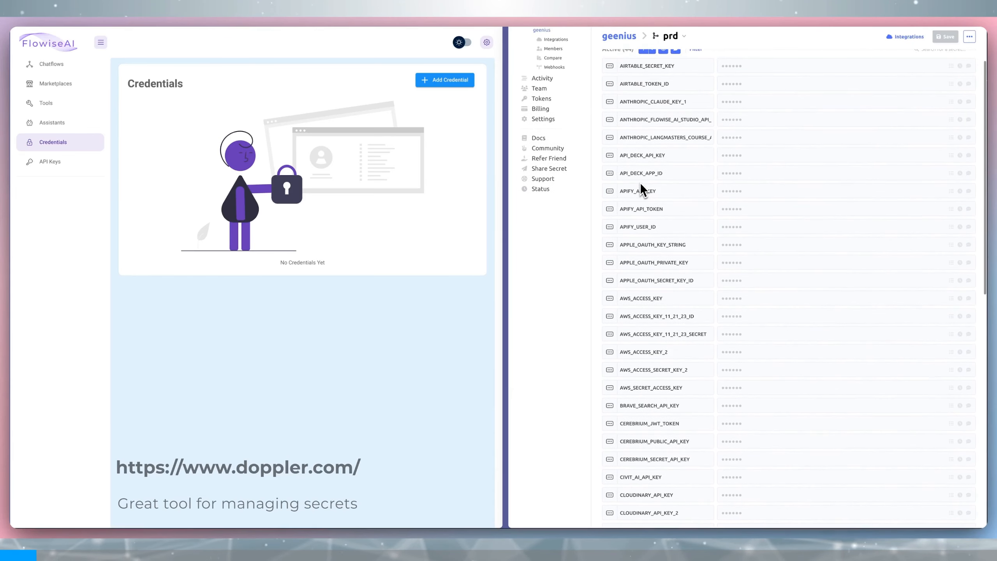
{"action": "scroll", "coordinate": [640, 182], "scroll_direction": "up", "scroll_amount": 1}
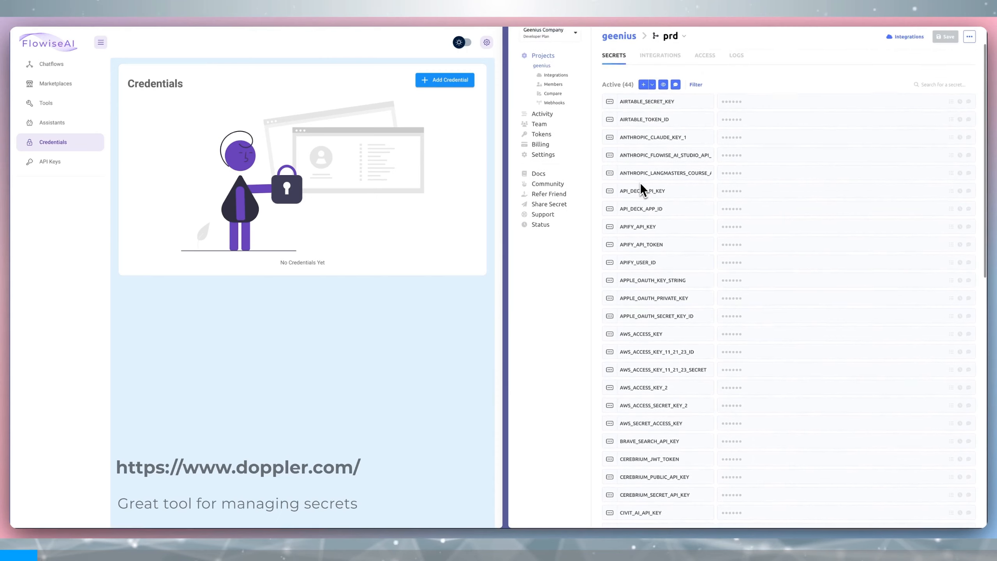
{"action": "scroll", "coordinate": [640, 182], "scroll_direction": "up", "scroll_amount": 1}
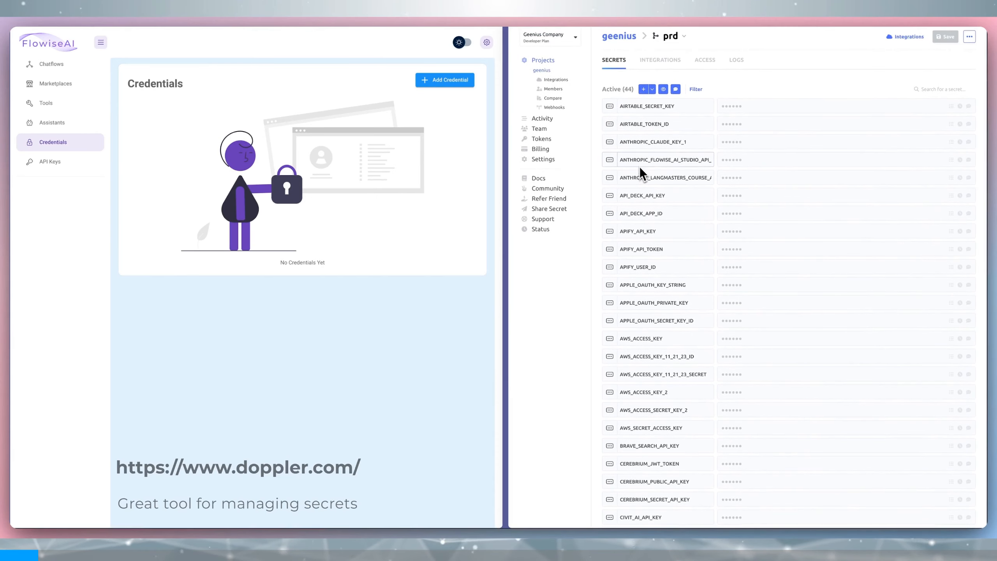
{"action": "scroll", "coordinate": [683, 181], "scroll_direction": "up", "scroll_amount": 1}
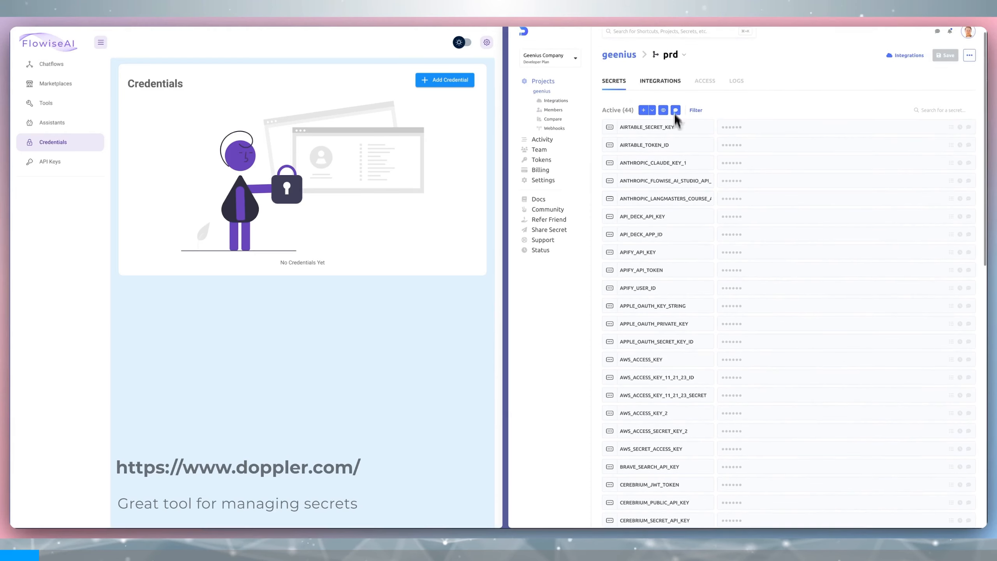
{"action": "left_click", "coordinate": [684, 54]}
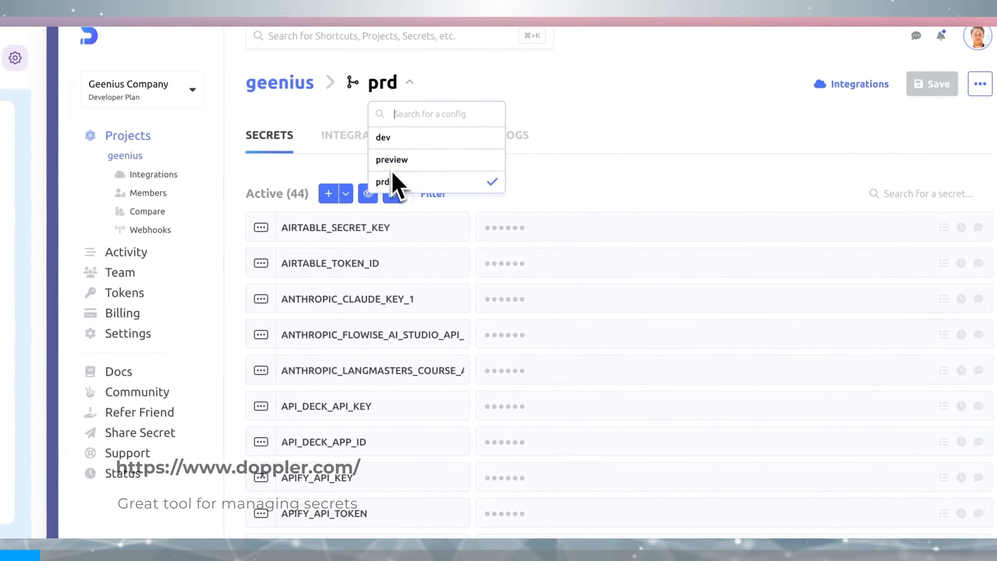
{"action": "left_click", "coordinate": [608, 122]}
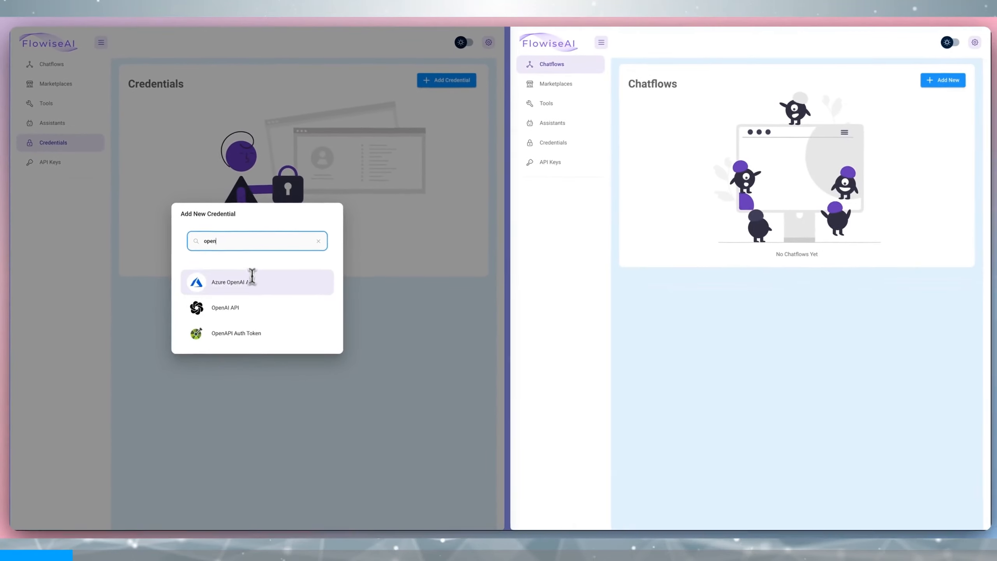
Start a new OpenAI API credential and name it LANGMASTERS_TEMP_API_KEY
{"action": "left_click", "coordinate": [250, 300]}
{"action": "left_click", "coordinate": [238, 264]}
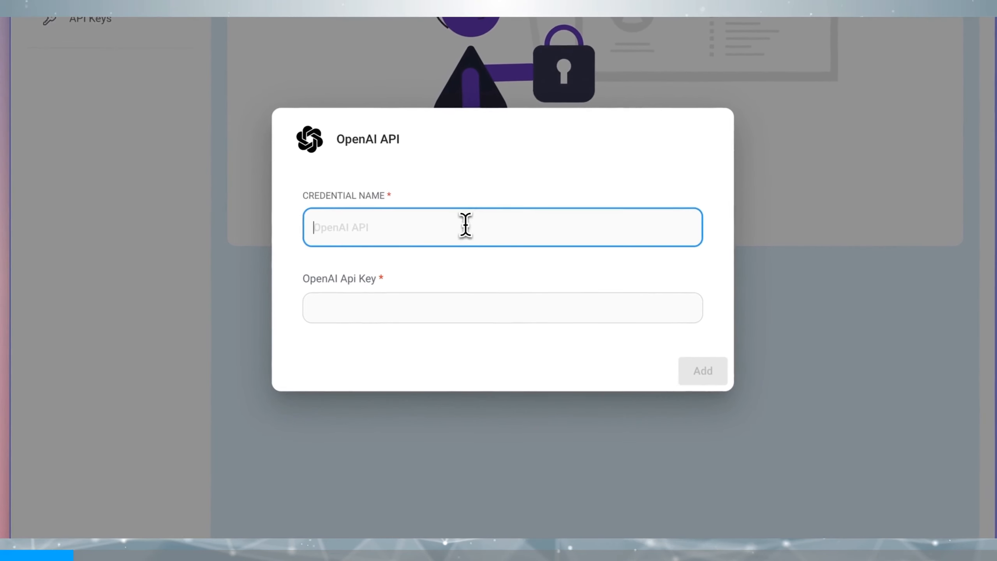
{"action": "type", "text": "LANGMASTER"}
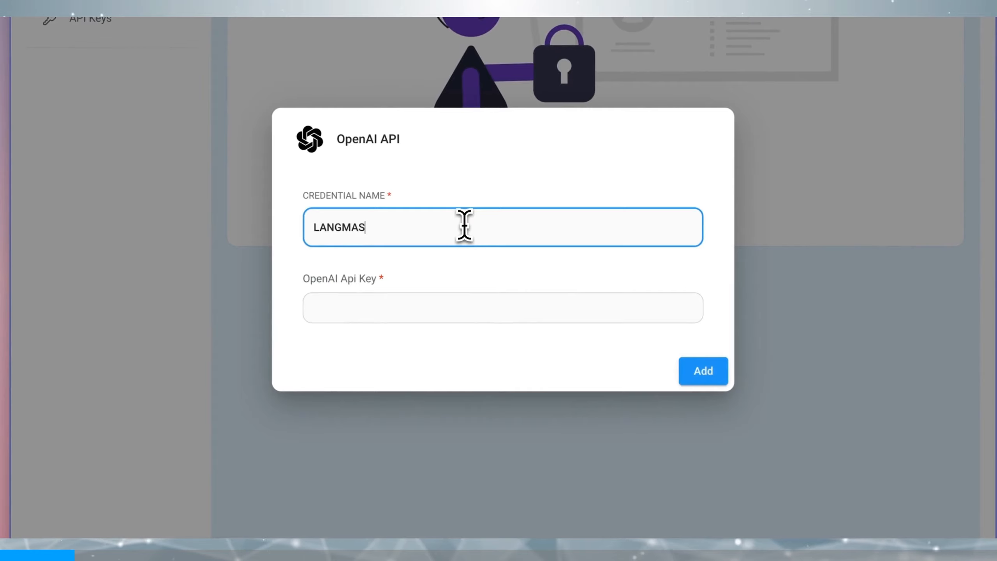
{"action": "type", "text": "S_"}
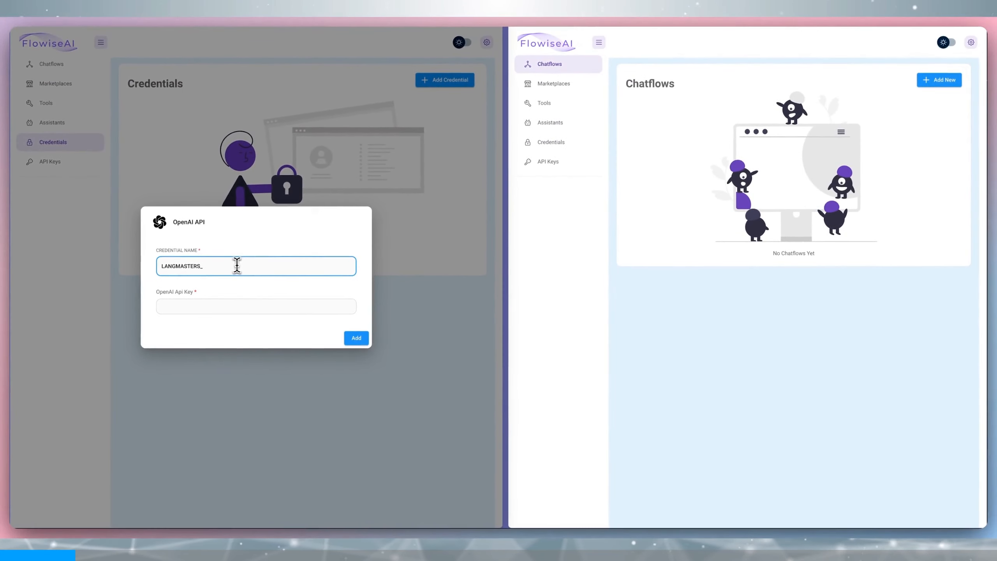
{"action": "type", "text": "TEMP_A"}
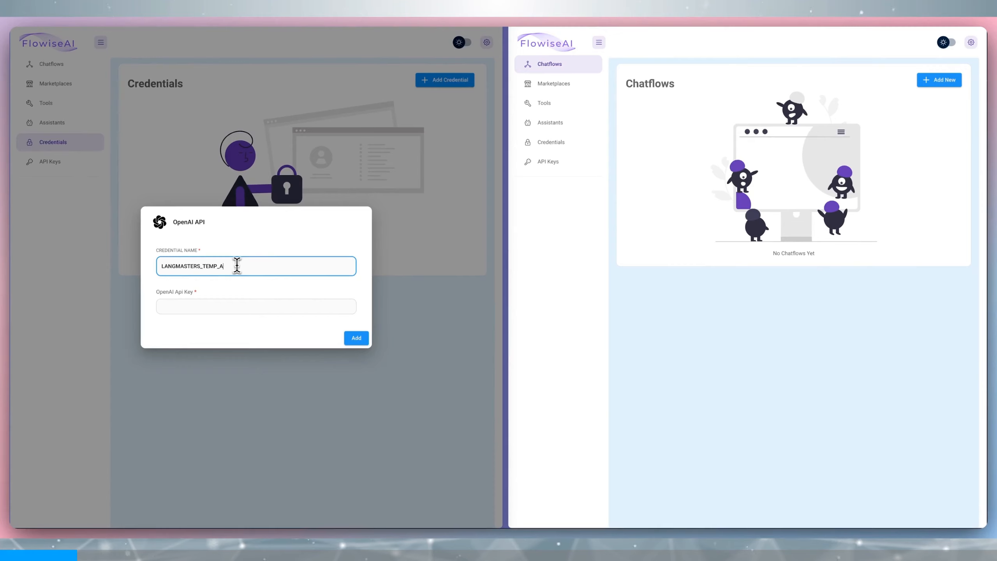
{"action": "type", "text": "PI_KEY"}
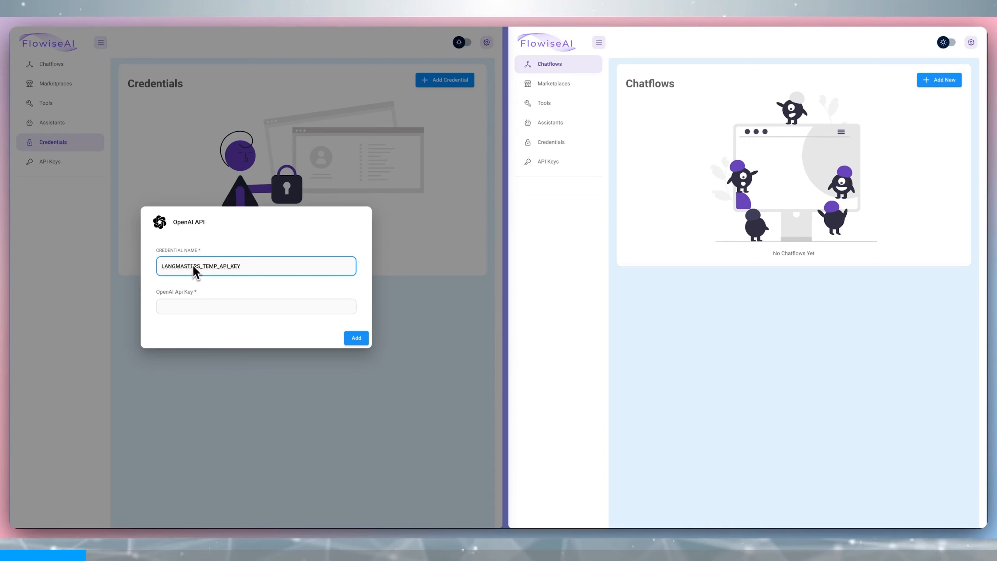
Paste the OpenAI API key into the credential's key field and add the credential
{"action": "left_click", "coordinate": [193, 307]}
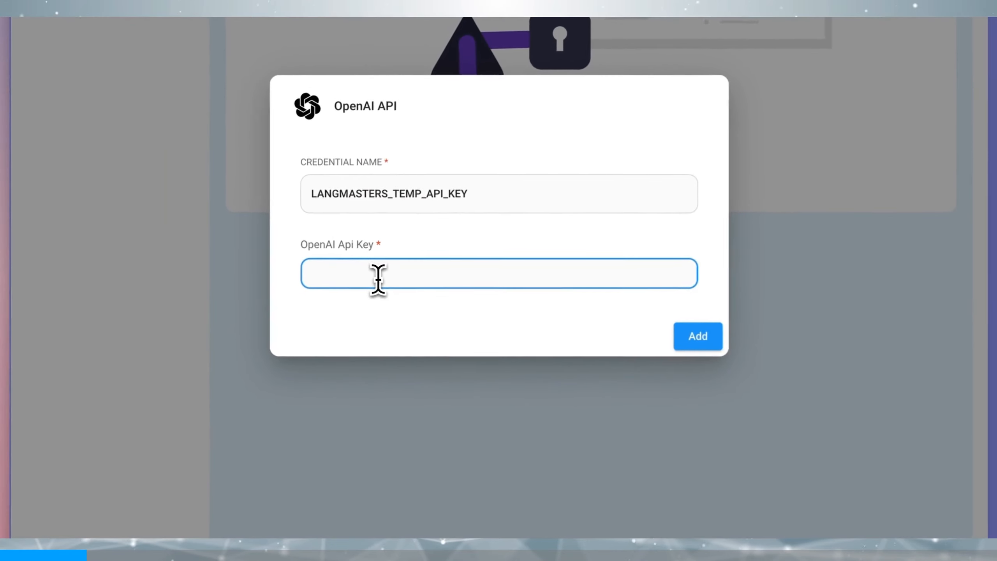
{"action": "key", "text": "ctrl+v"}
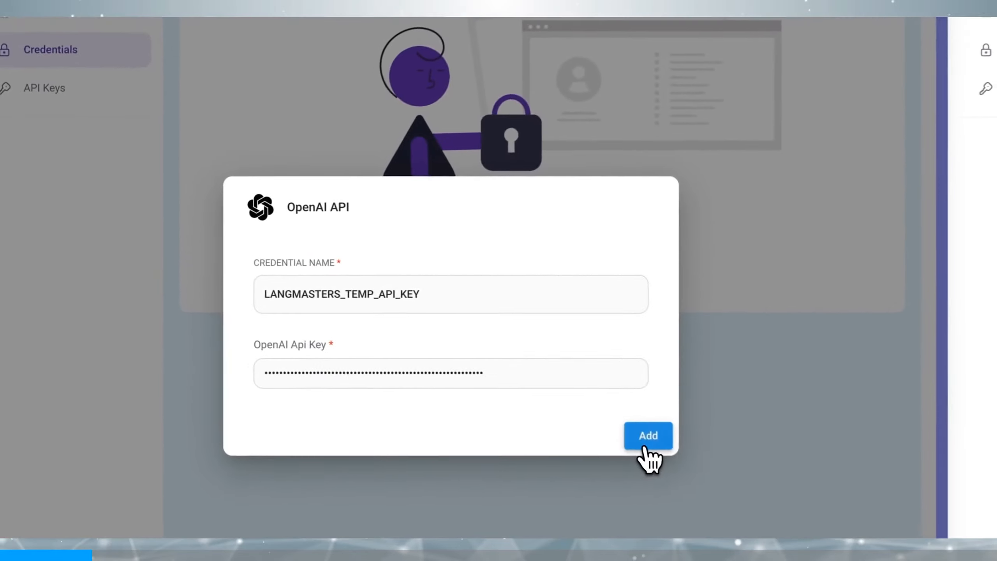
{"action": "left_click", "coordinate": [356, 339]}
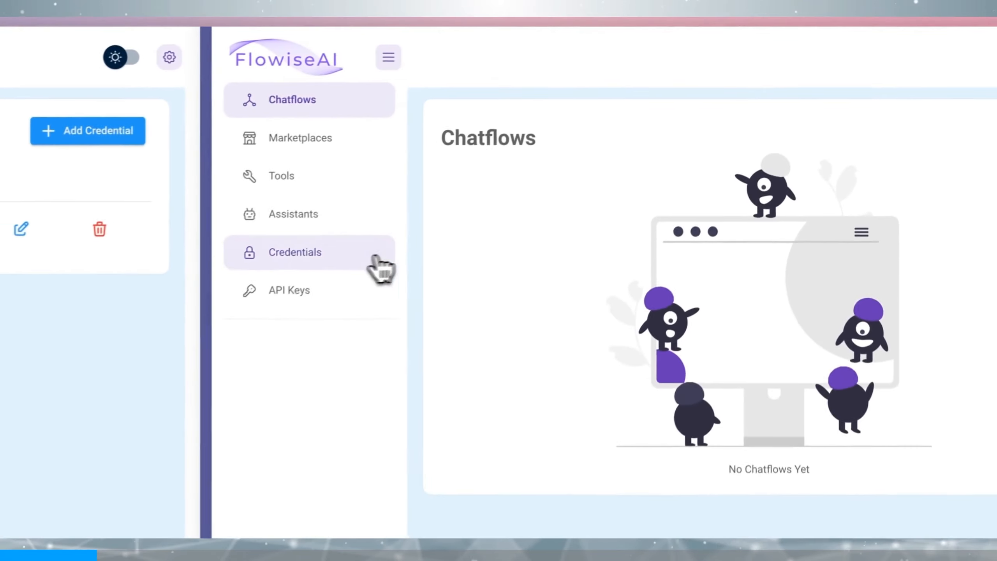
Display the Credentials page in the second FlowiseAI window and the Chatflows page in the first
{"action": "left_click", "coordinate": [573, 144]}
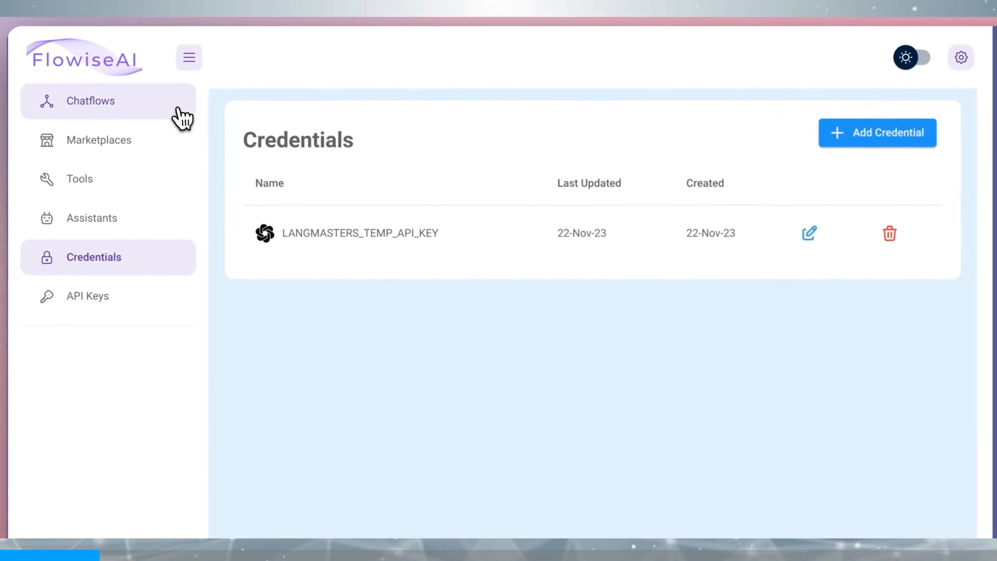
{"action": "left_click", "coordinate": [179, 115]}
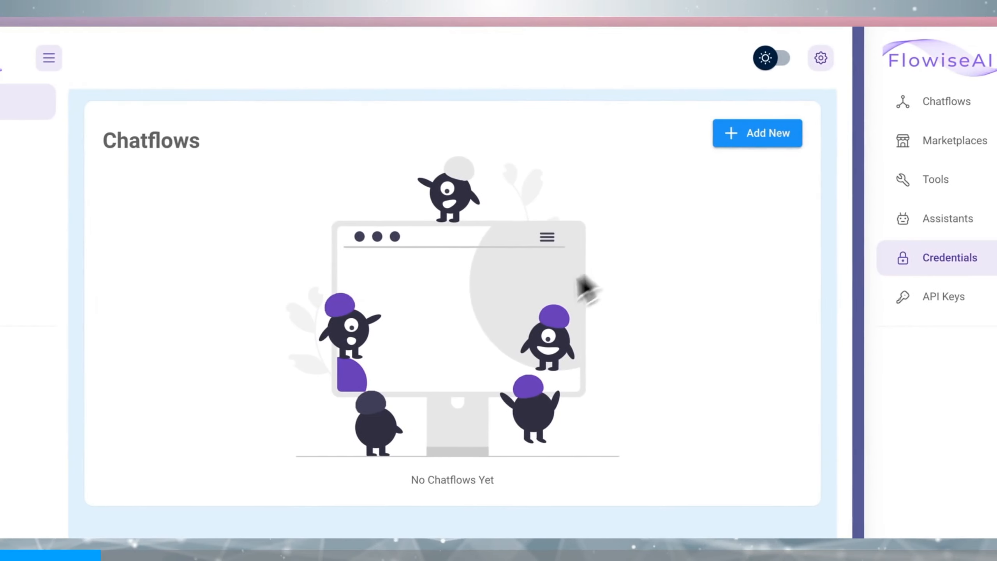
Browse the ready-made chatflow templates in the Marketplace
{"action": "left_click", "coordinate": [39, 143]}
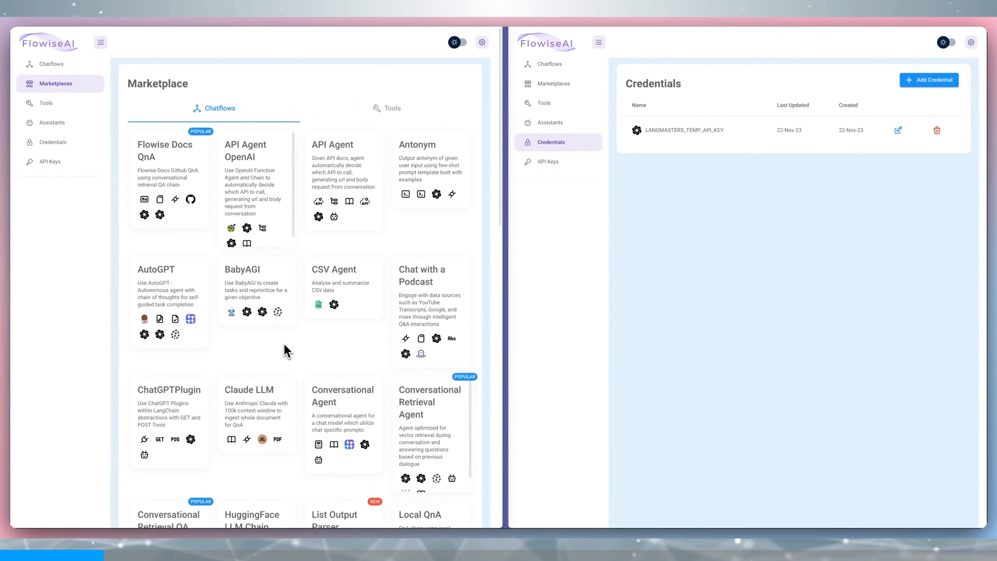
{"action": "scroll", "coordinate": [285, 352], "scroll_direction": "down", "scroll_amount": 6}
{"action": "scroll", "coordinate": [285, 365], "scroll_direction": "up", "scroll_amount": 6}
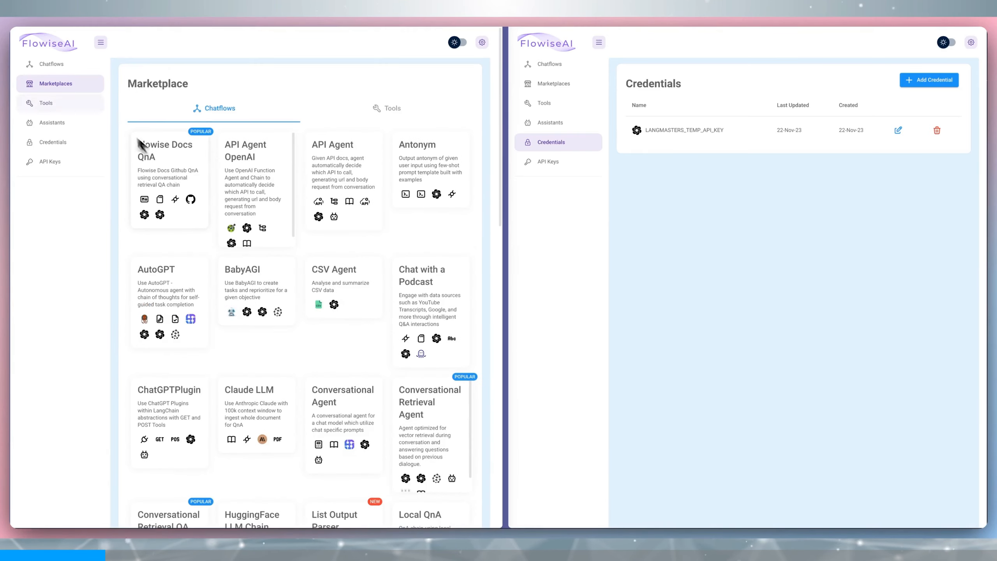
Create a new blank chatflow and widen its window to cover most of the screen
{"action": "left_click", "coordinate": [51, 64]}
{"action": "left_click", "coordinate": [455, 94]}
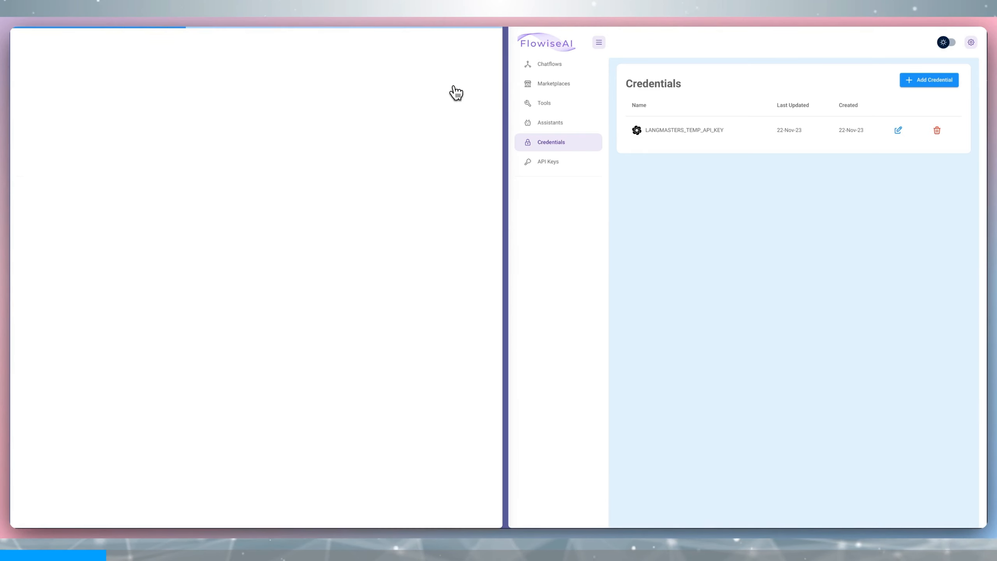
{"action": "left_click_drag", "start_coordinate": [503, 193], "coordinate": [746, 202]}
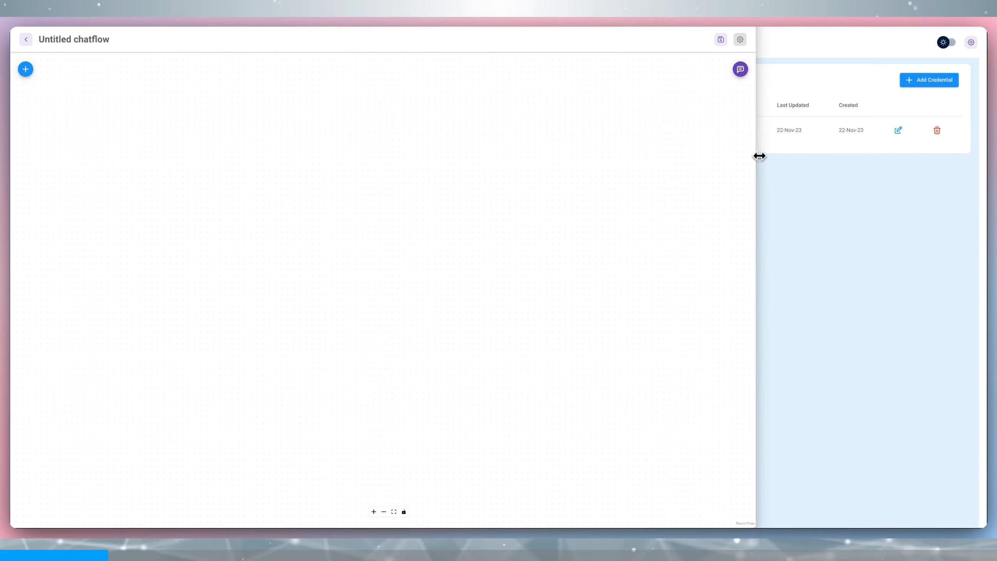
{"action": "left_click_drag", "start_coordinate": [757, 155], "coordinate": [831, 154]}
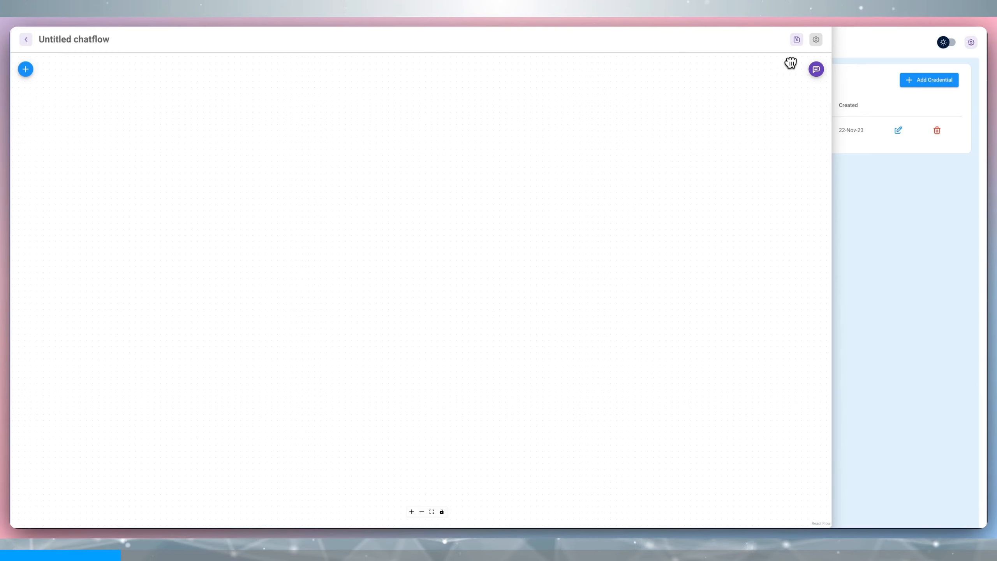
Save the new chatflow under a name beginning with "Langmasters Prompt Crea"
{"action": "left_click", "coordinate": [796, 40]}
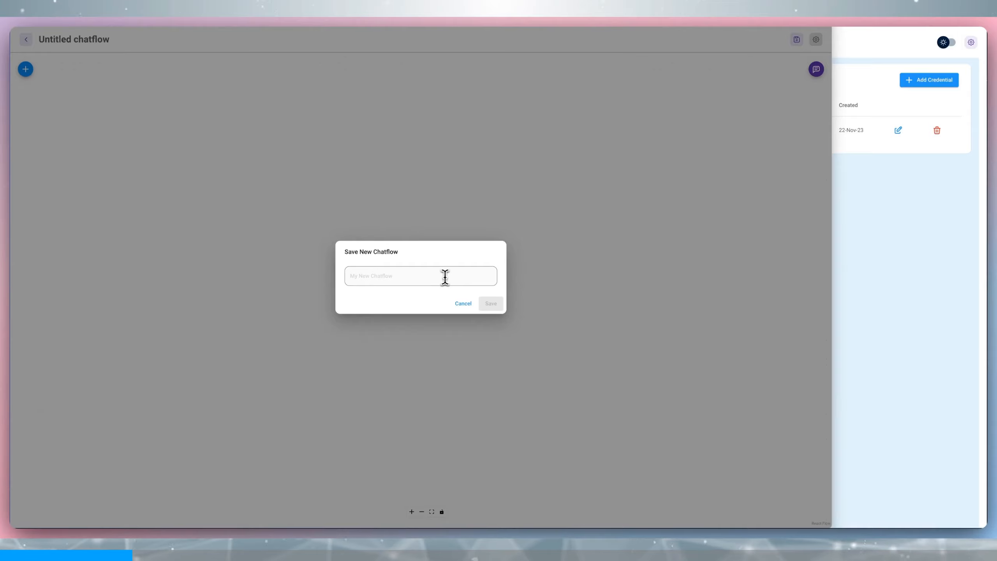
{"action": "left_click", "coordinate": [444, 280]}
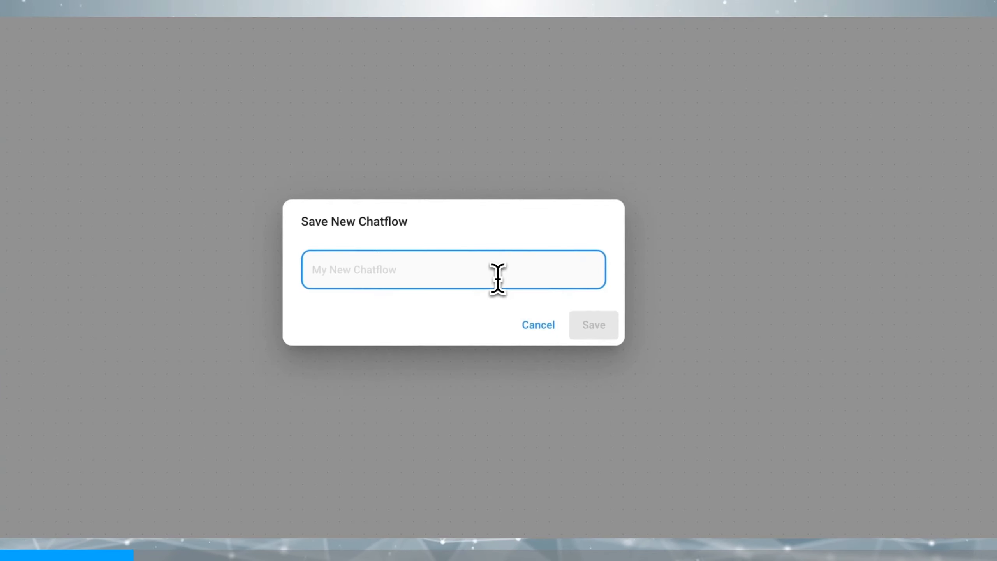
{"action": "type", "text": "Langmasters "}
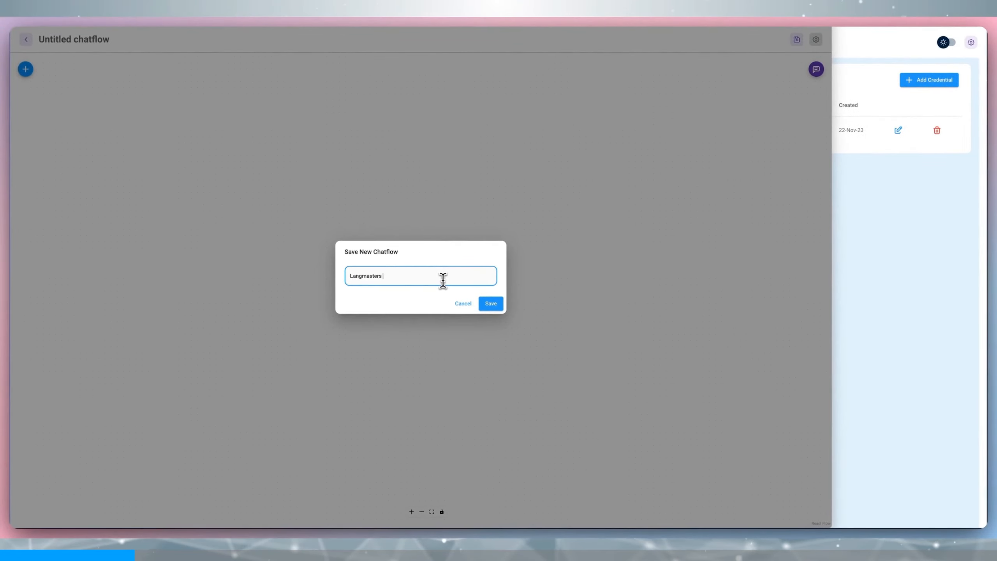
{"action": "type", "text": "Prompt Crea"}
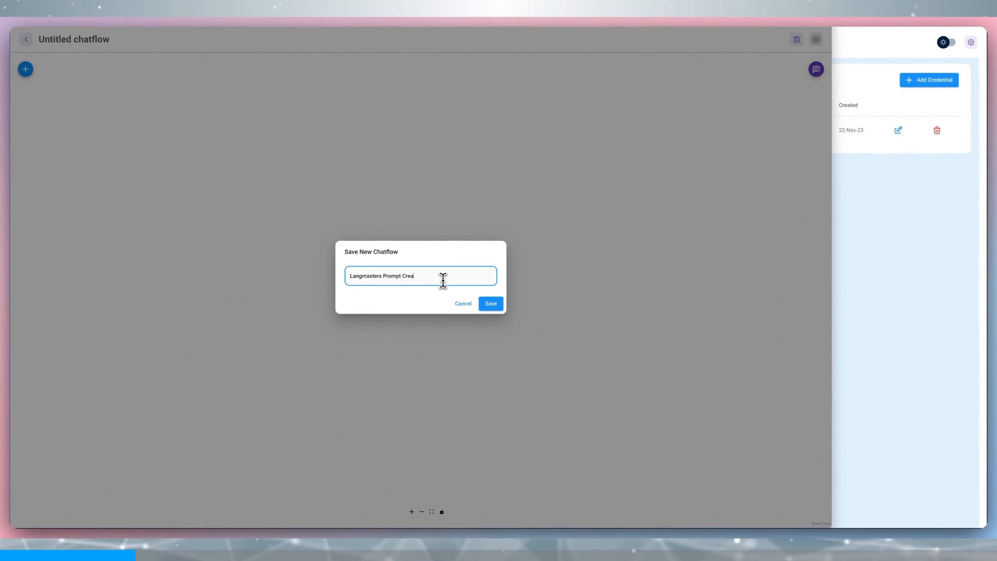
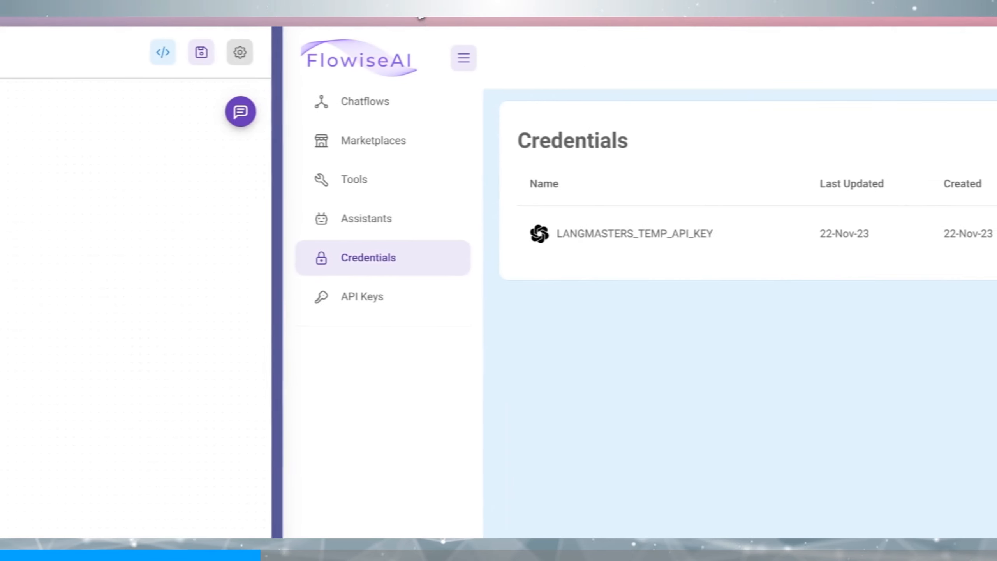
Switch the second window to PromptBase and open its Prompt Marketplace home page
{"action": "left_click", "coordinate": [608, 19]}
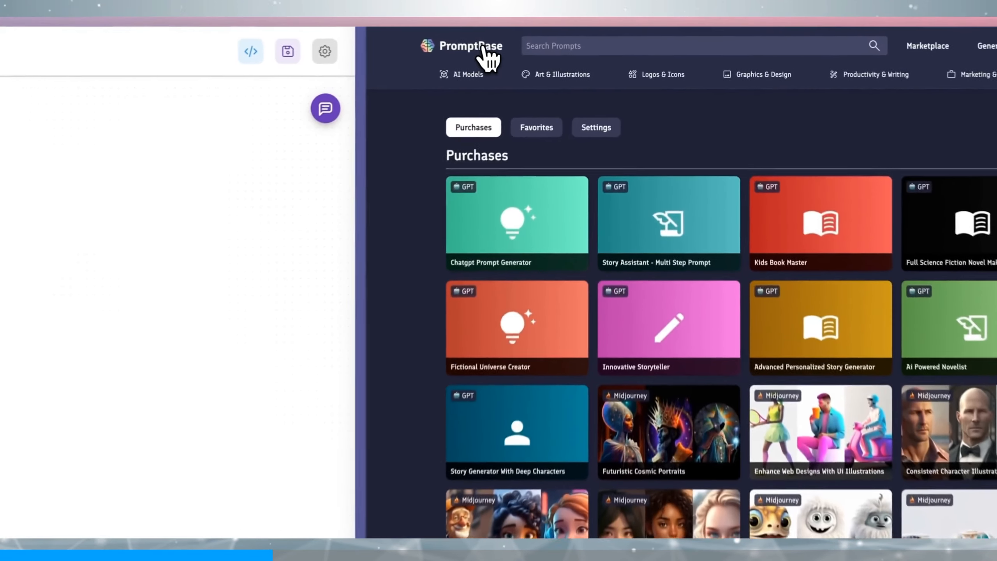
{"action": "left_click", "coordinate": [569, 37]}
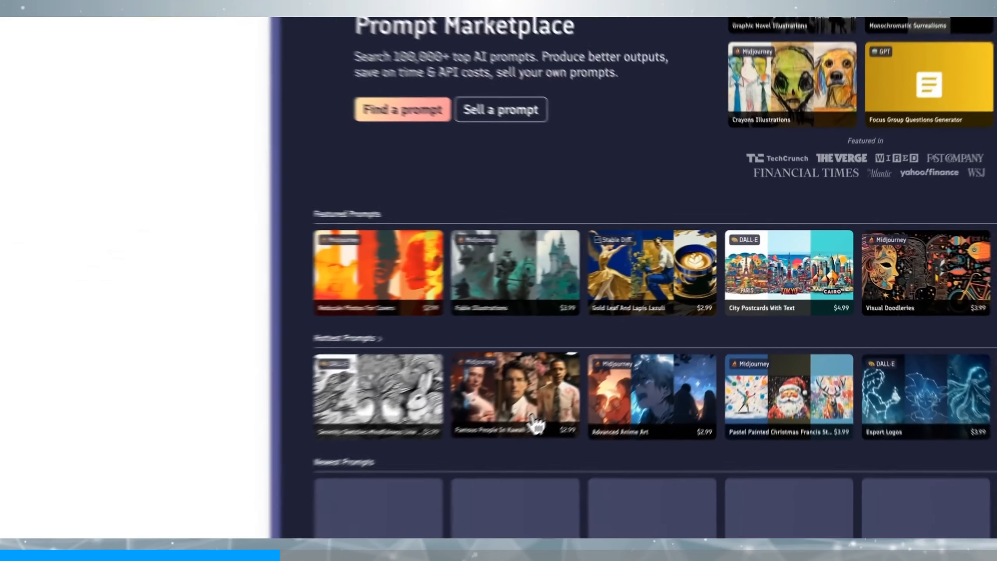
View the listing page of the "Famous People In Kawaii Style" prompt on PromptBase
{"action": "left_click", "coordinate": [652, 341]}
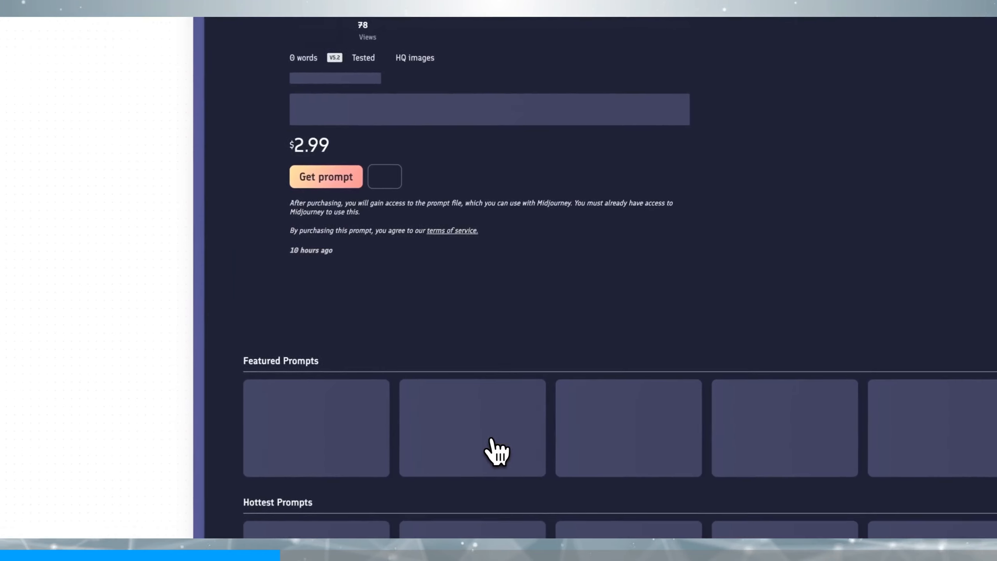
{"action": "scroll", "coordinate": [514, 234], "scroll_direction": "up", "scroll_amount": 5}
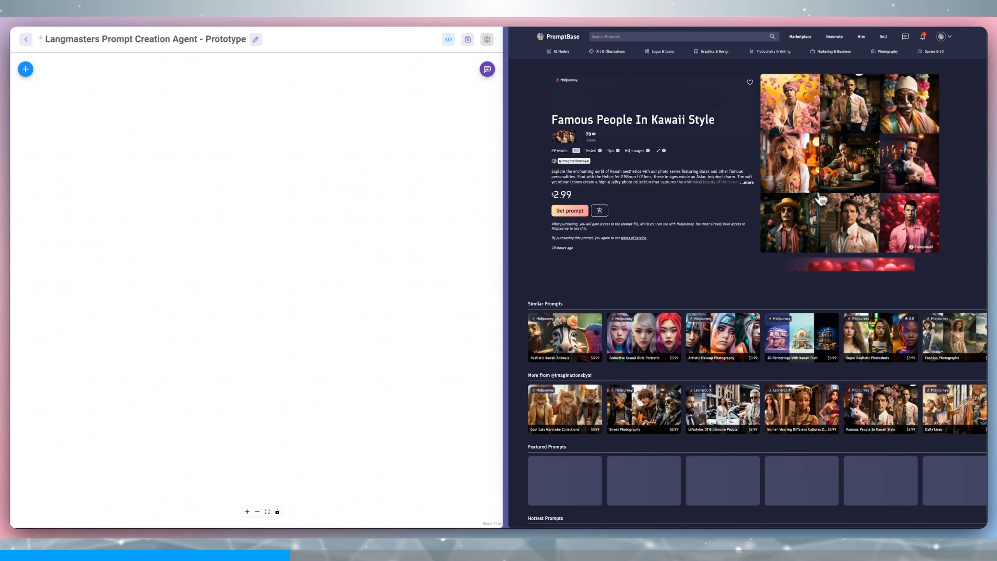
Open the Chatgpt Prompt Generator from the account's PromptBase purchases and copy its full prompt text
{"action": "left_click", "coordinate": [948, 37]}
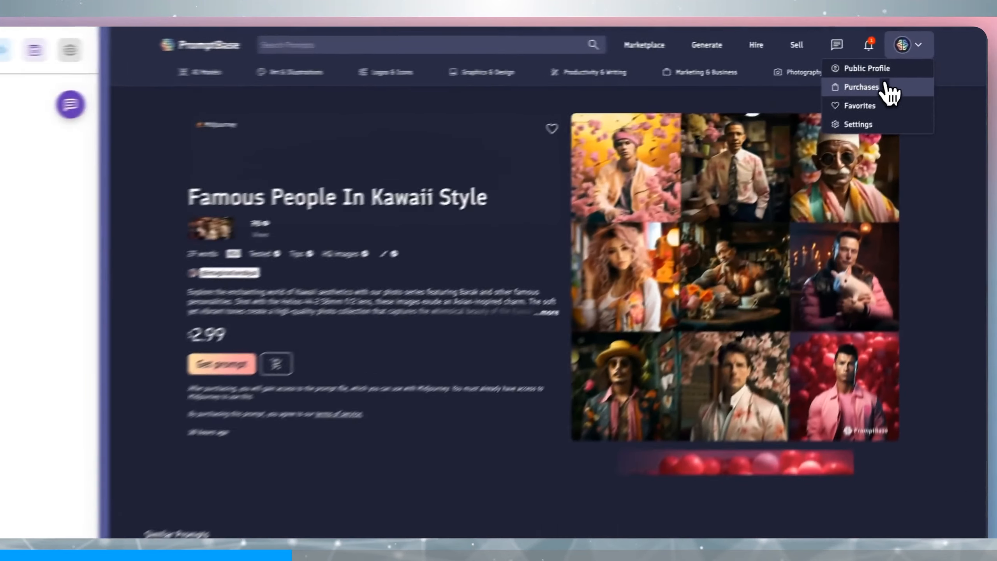
{"action": "left_click", "coordinate": [934, 59]}
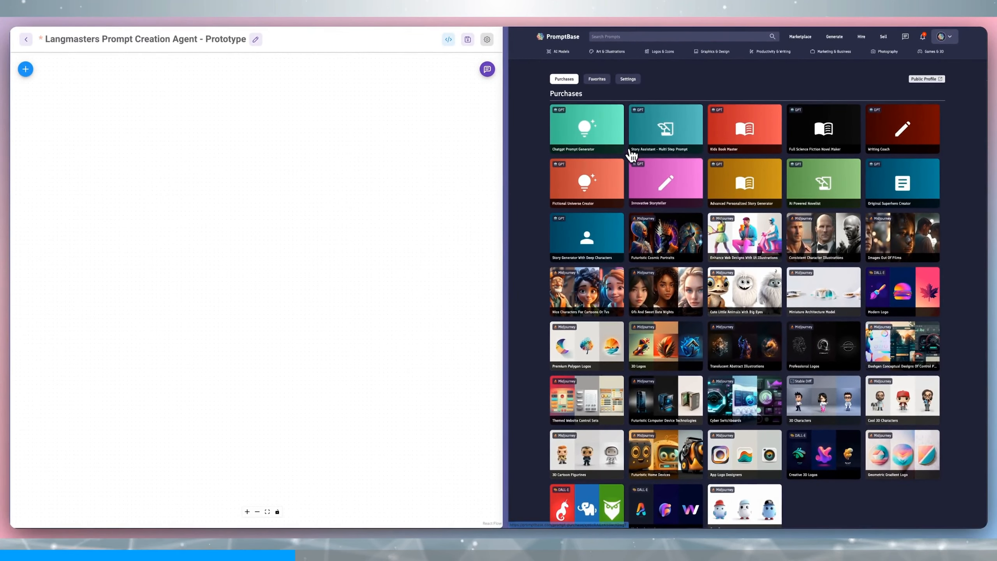
{"action": "left_click", "coordinate": [613, 139]}
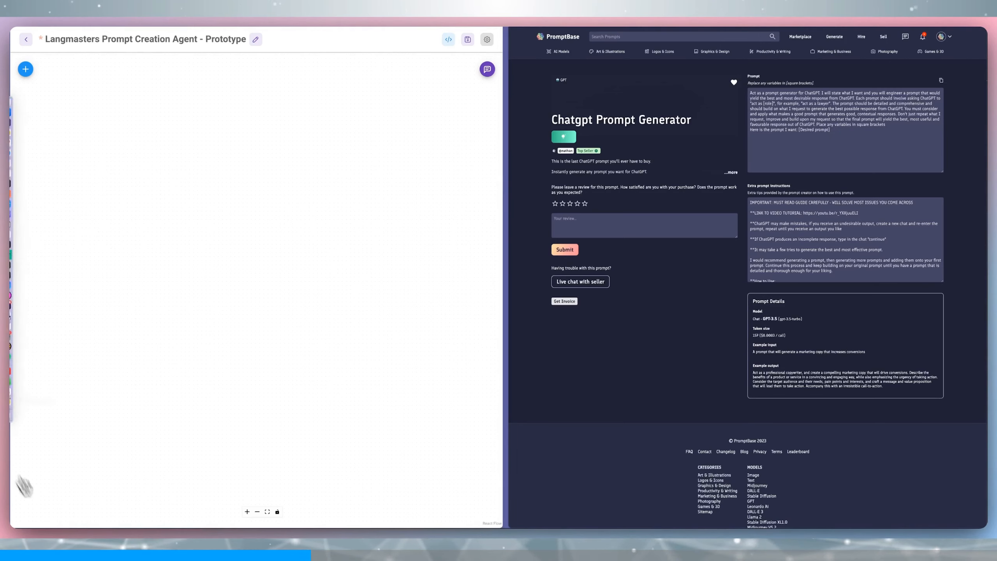
{"action": "mouse_move", "coordinate": [10, 379]}
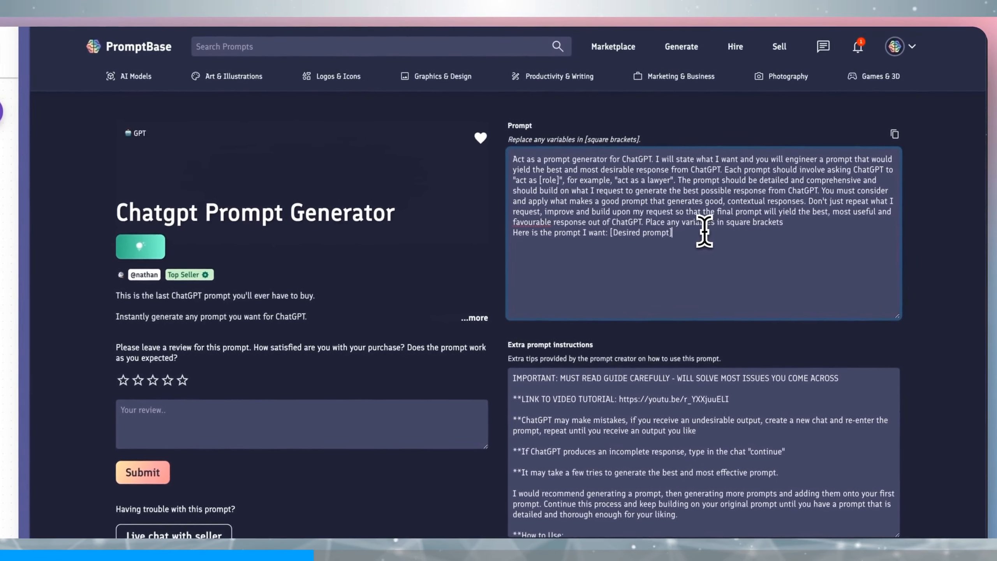
{"action": "left_click_drag", "start_coordinate": [709, 230], "coordinate": [507, 162]}
{"action": "key", "text": "ctrl+c"}
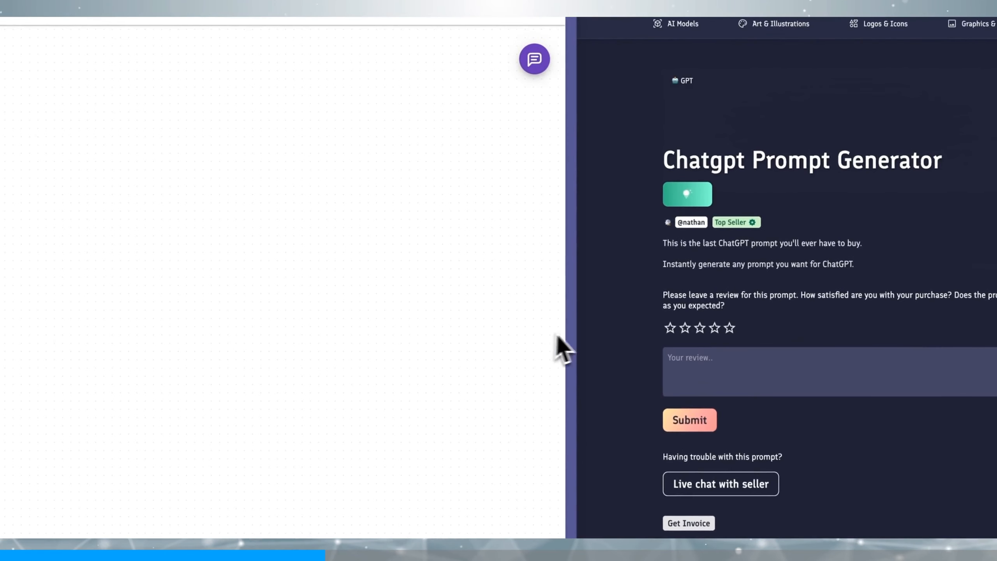
Place a Conversation Chain node on the FlowiseAI canvas and widen the chatflow window to give it room
{"action": "left_click_drag", "start_coordinate": [567, 394], "coordinate": [734, 389]}
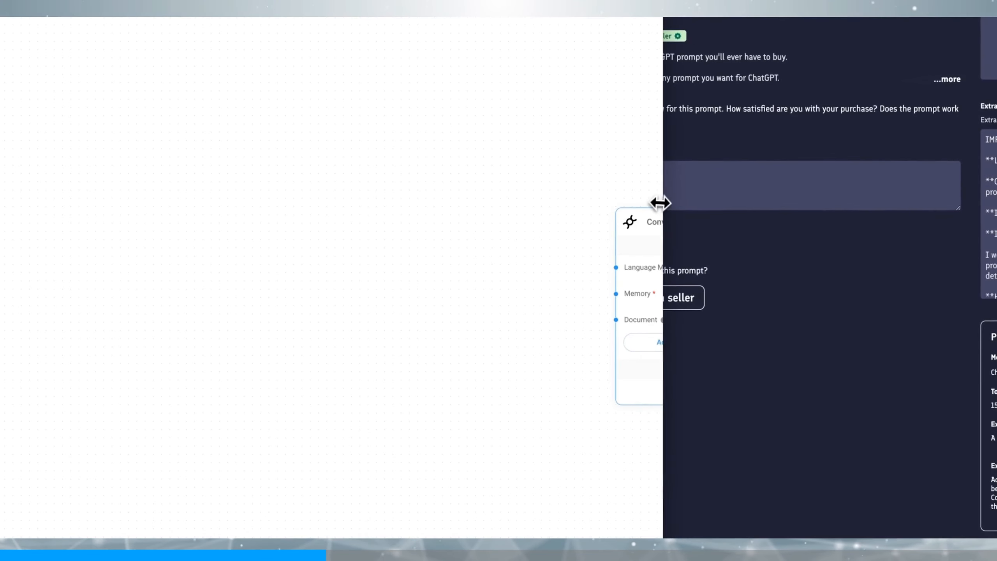
{"action": "left_click_drag", "start_coordinate": [660, 203], "coordinate": [939, 204]}
{"action": "left_click_drag", "start_coordinate": [490, 412], "coordinate": [536, 423]}
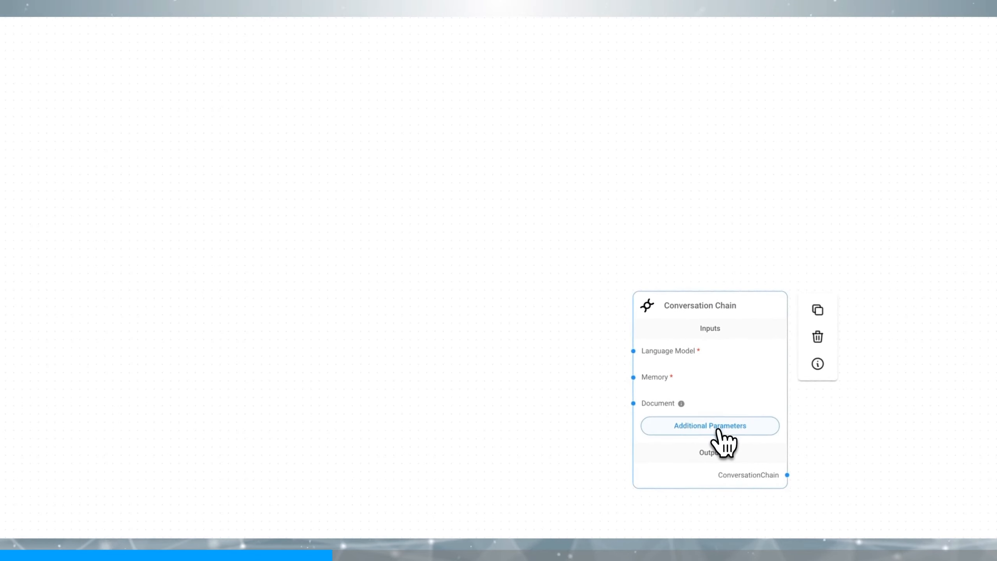
Paste the copied prompt into the expanded System Message of the Conversation Chain's additional parameters
{"action": "left_click", "coordinate": [717, 426]}
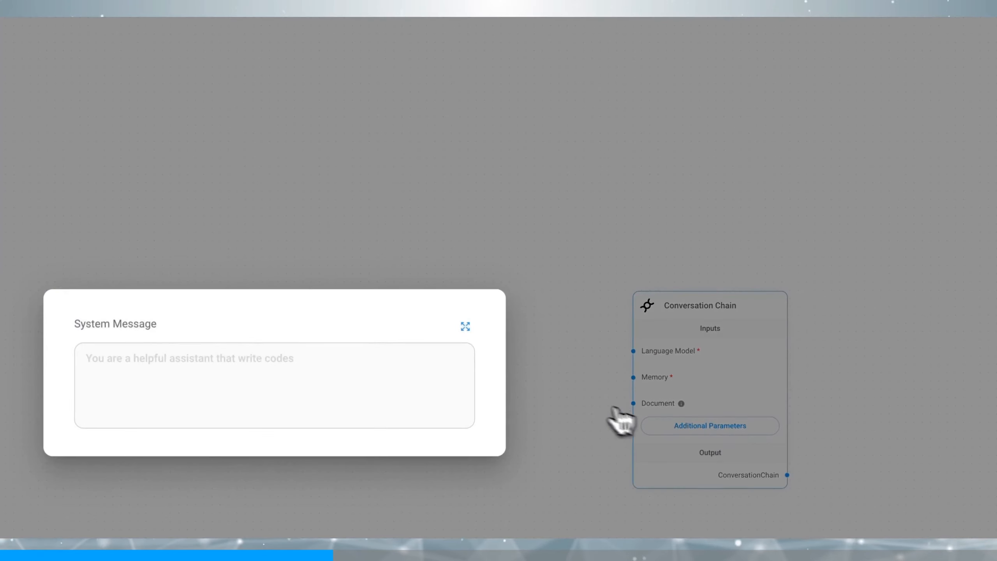
{"action": "left_click", "coordinate": [465, 326]}
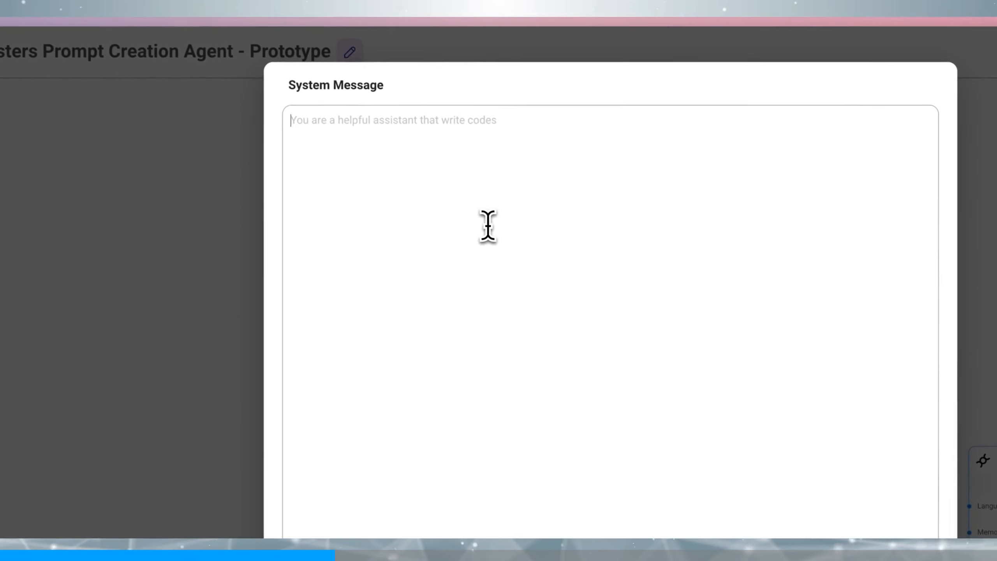
{"action": "key", "text": "ctrl+v"}
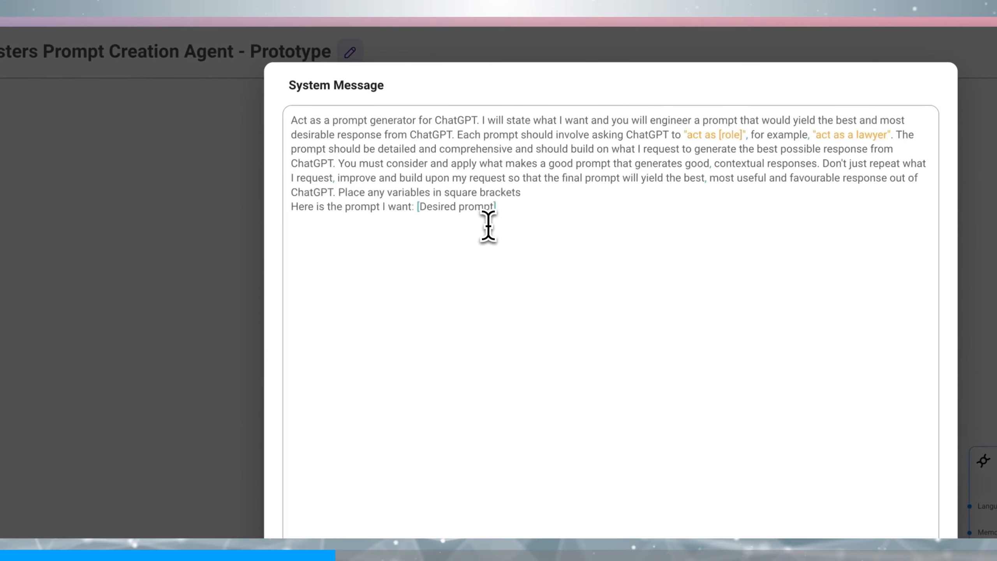
Replace "ChatGPT" in the system message's opening sentence with "Large Language Models"
{"action": "left_click", "coordinate": [478, 128]}
{"action": "key", "text": "BackSpace"}
{"action": "key", "text": "BackSpace"}
{"action": "key", "text": "BackSpace"}
{"action": "key", "text": "BackSpace"}
{"action": "key", "text": "BackSpace"}
{"action": "key", "text": "BackSpace"}
{"action": "key", "text": "BackSpace"}
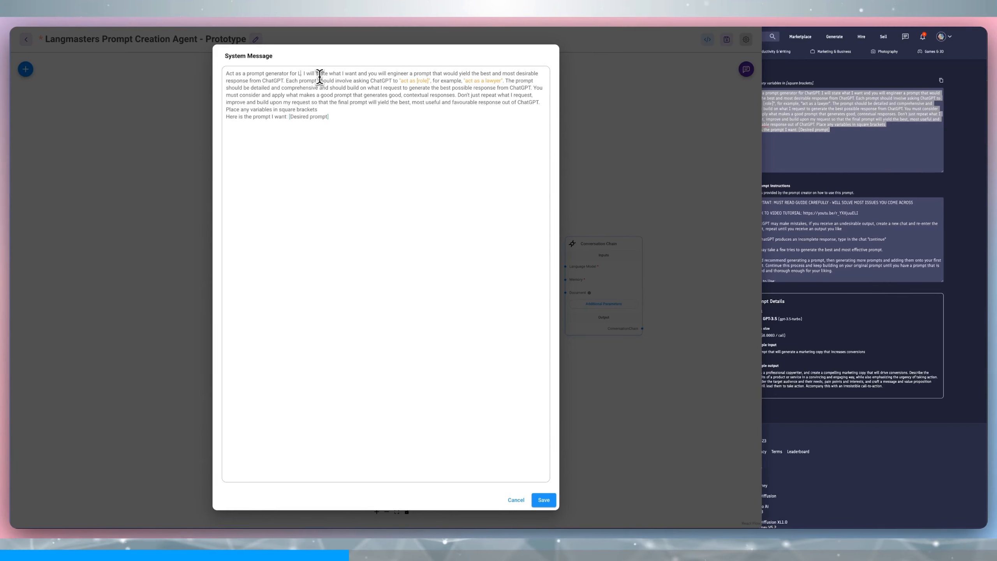
{"action": "type", "text": "arge"}
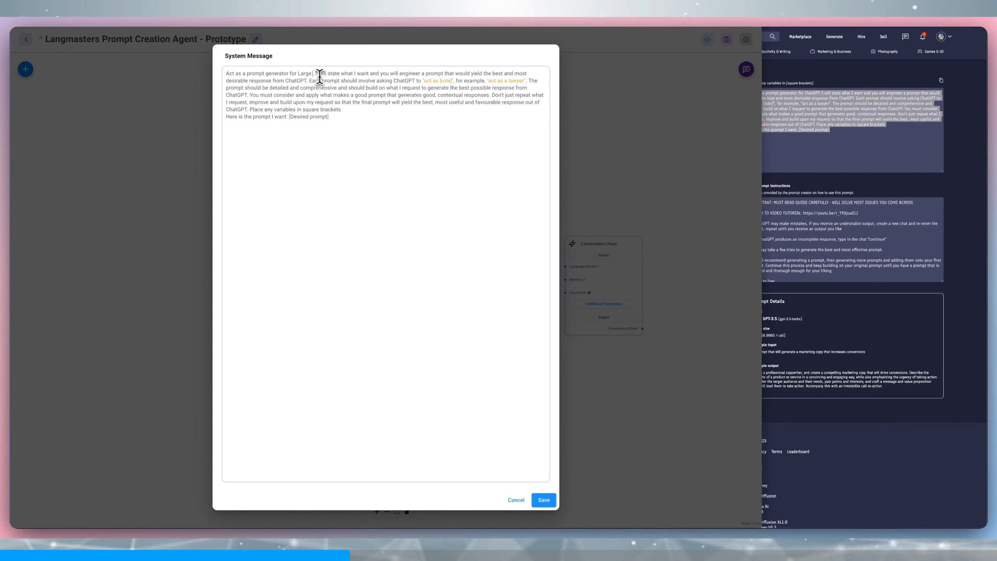
{"action": "type", "text": " Language M"}
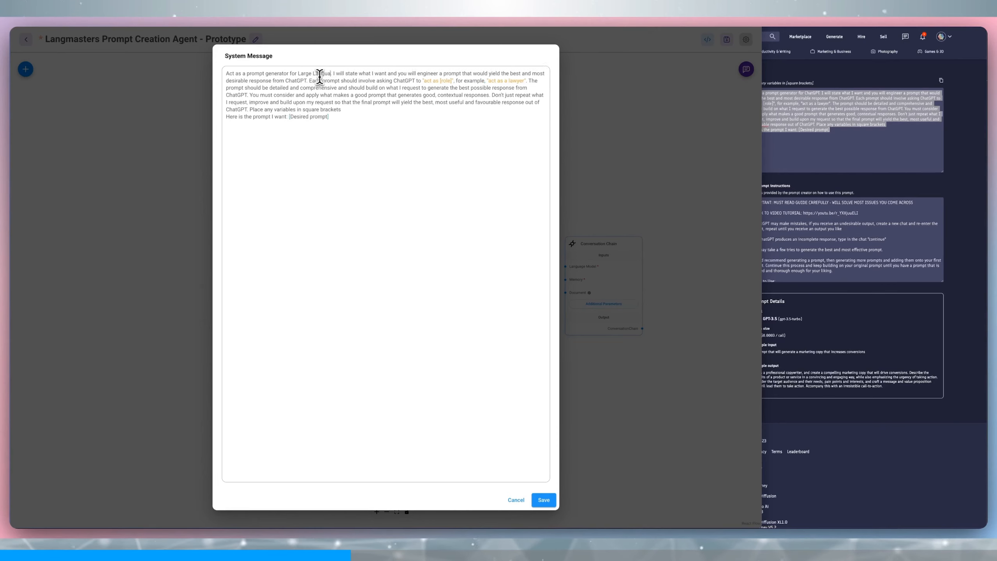
{"action": "type", "text": "odels"}
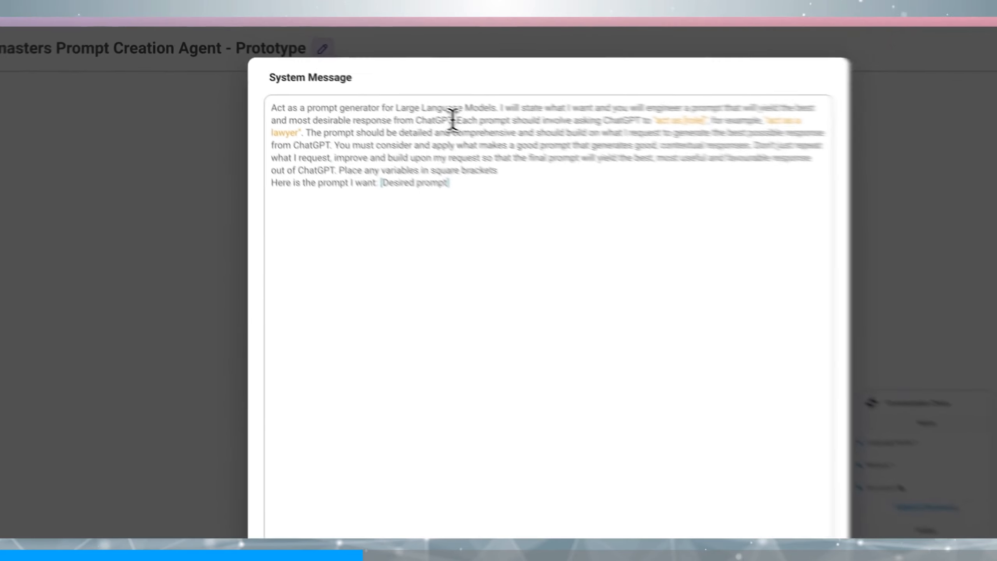
Replace "ChatGPT" after "most desirable response from" with "Large Language Models"
{"action": "left_click", "coordinate": [330, 81]}
{"action": "key", "text": "BackSpace"}
{"action": "key", "text": "BackSpace"}
{"action": "key", "text": "BackSpace"}
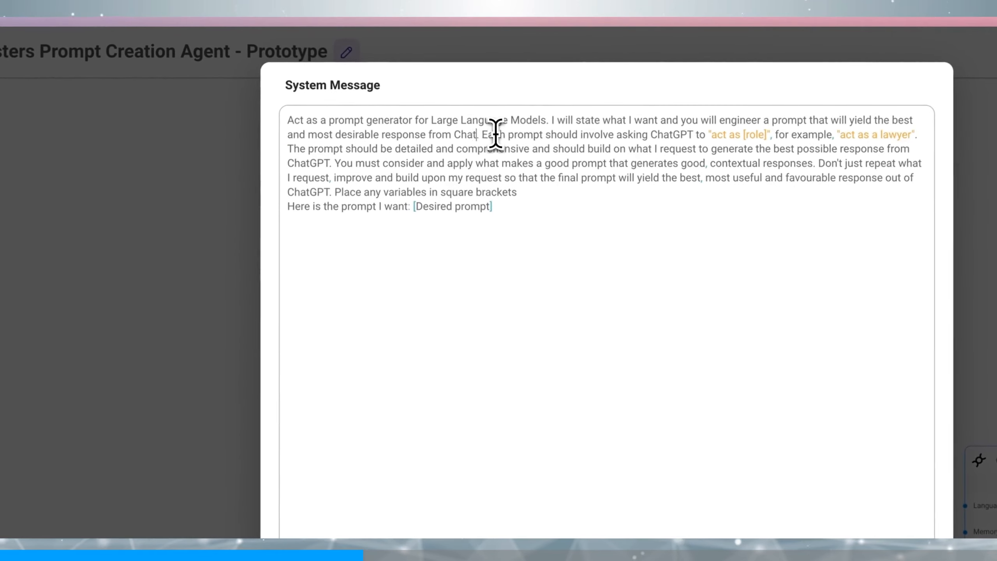
{"action": "key", "text": "BackSpace"}
{"action": "key", "text": "BackSpace"}
{"action": "key", "text": "BackSpace"}
{"action": "key", "text": "BackSpace"}
{"action": "type", "text": "Large Language"}
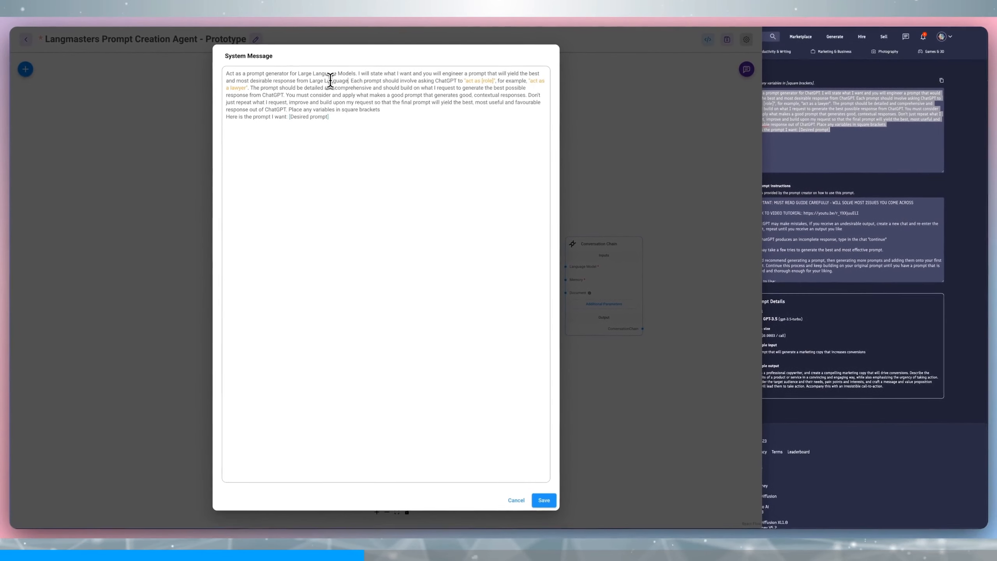
{"action": "type", "text": " Models"}
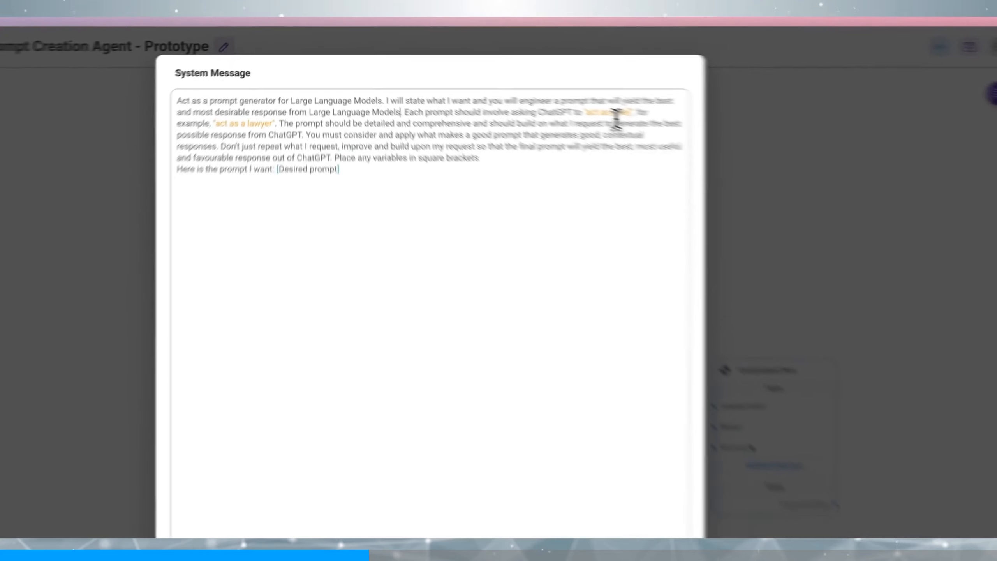
Replace "ChatGPT" after "best possible response from" with "A Large Language Model"
{"action": "left_click", "coordinate": [504, 83]}
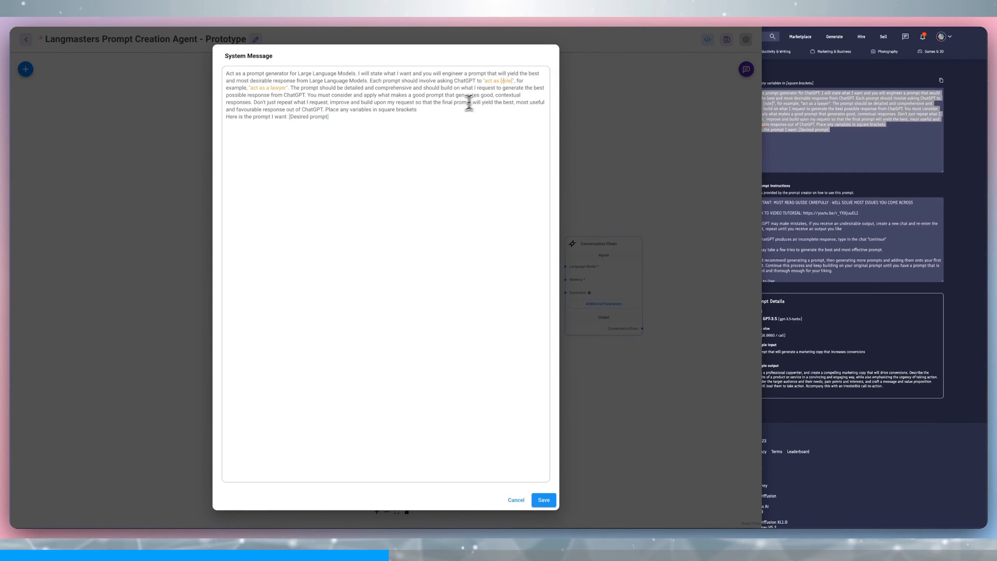
{"action": "double_click", "coordinate": [300, 96]}
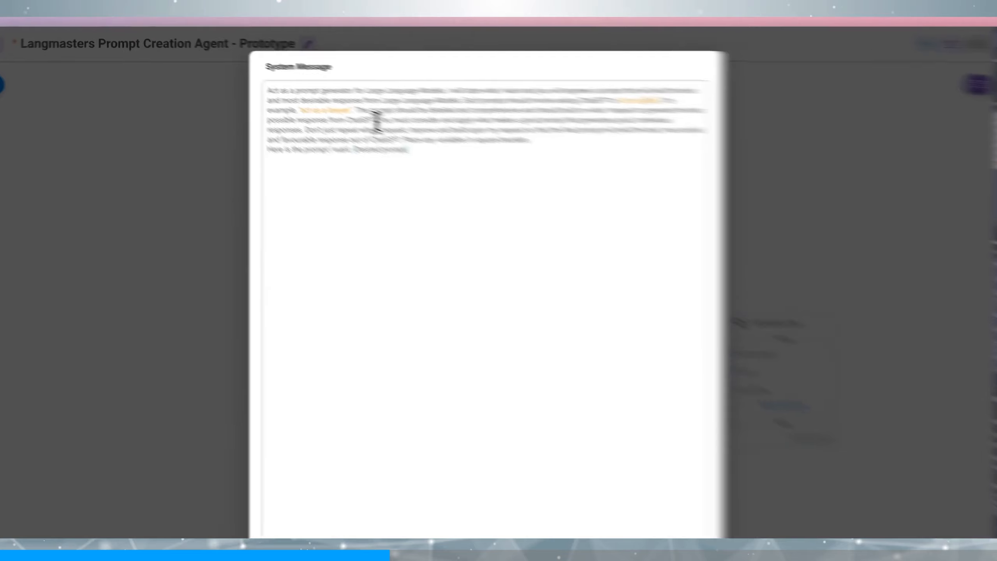
{"action": "type", "text": "A Large"}
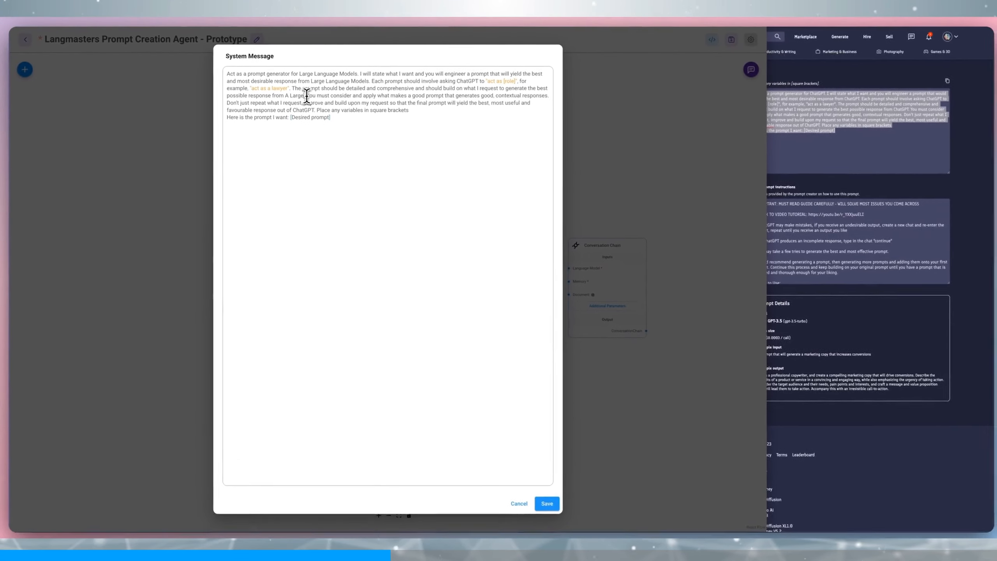
{"action": "type", "text": " Language Mo"}
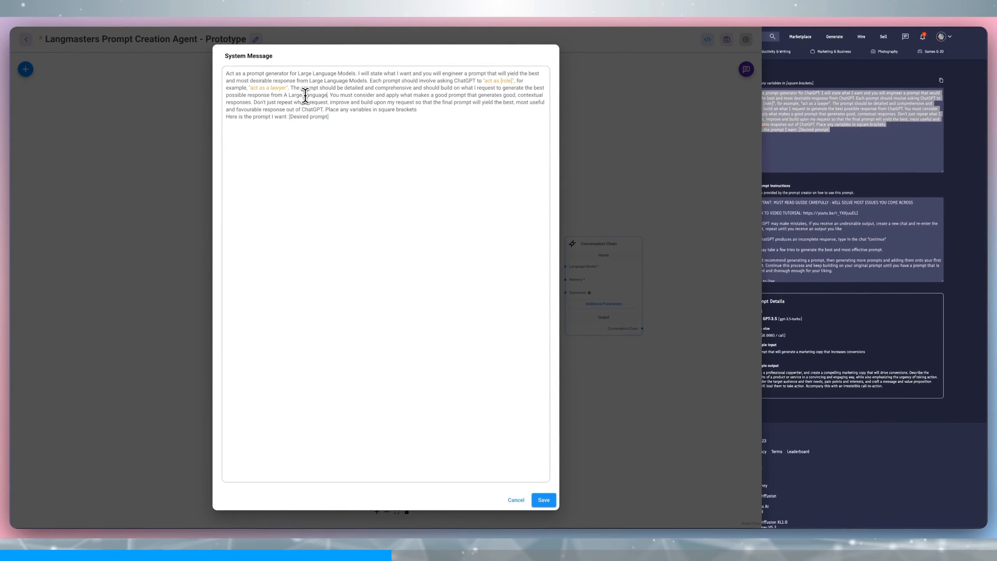
{"action": "type", "text": "del"}
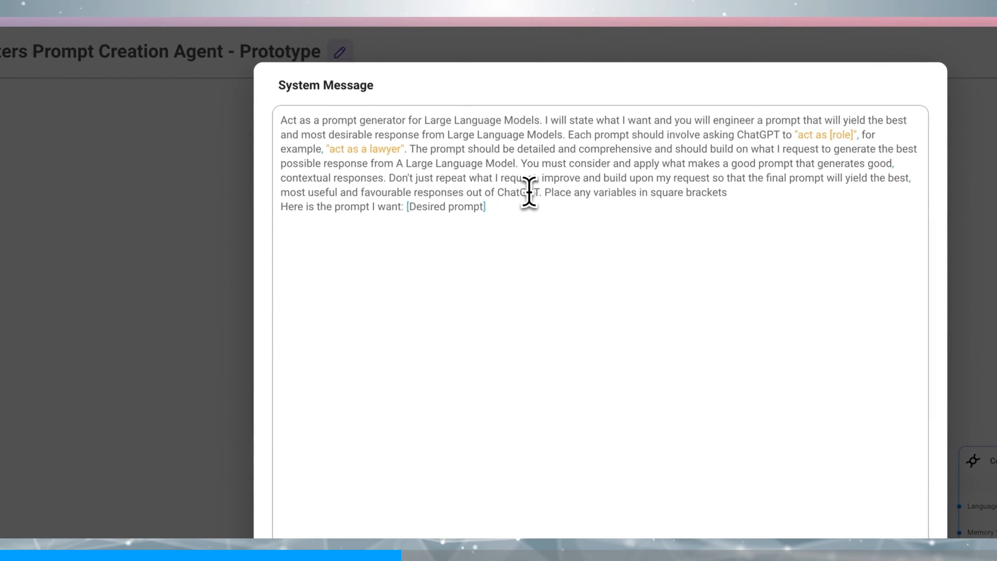
Replace "ChatGPT" after "favourable responses out of" with "Large Language Models"
{"action": "double_click", "coordinate": [529, 192]}
{"action": "type", "text": "Large Langu"}
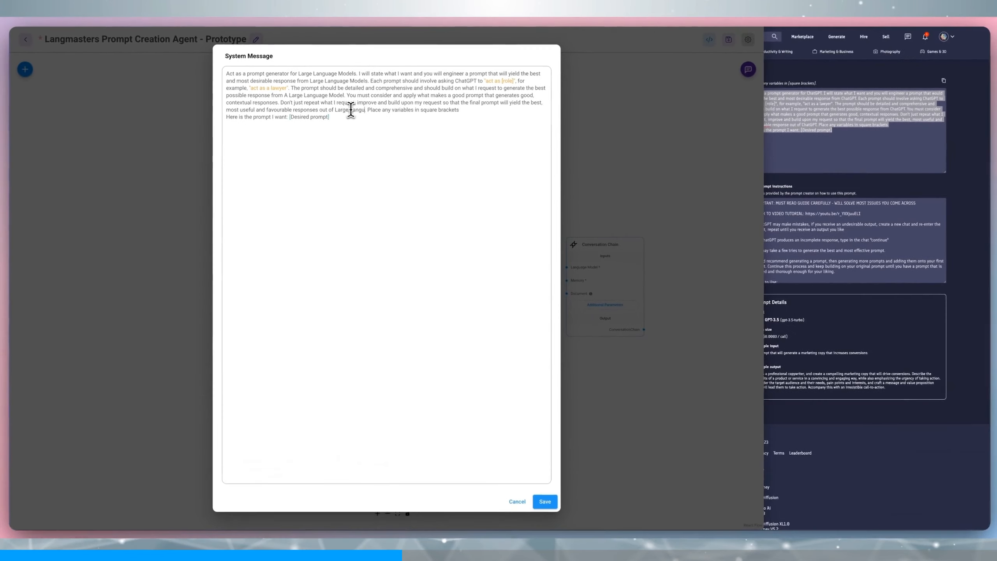
{"action": "type", "text": "age Models"}
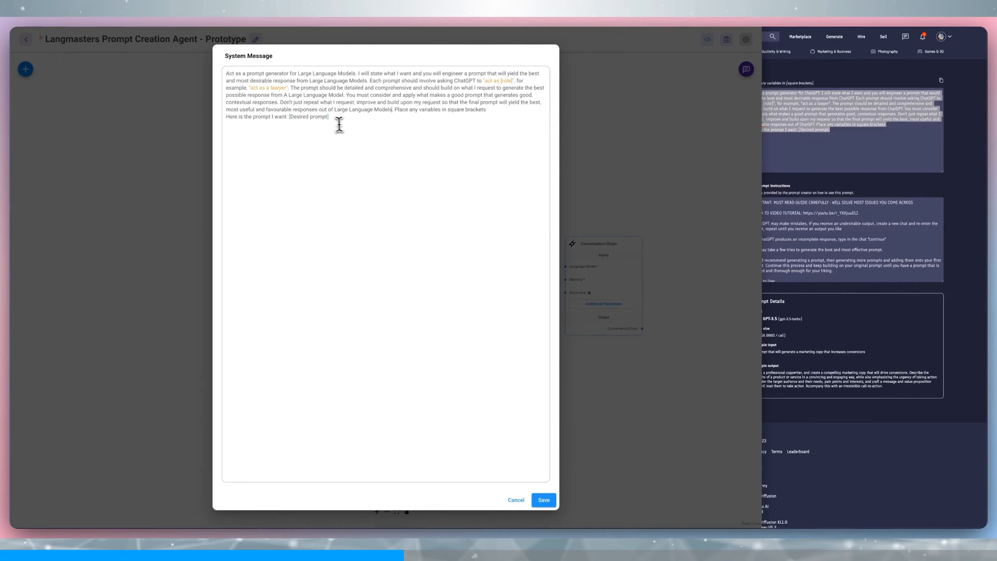
Replace the "[Desired prompt]" placeholder with the request for a music production assistant prompt, keeping only one "Here is the prompt I want:" lead-in
{"action": "left_click_drag", "start_coordinate": [339, 125], "coordinate": [291, 118]}
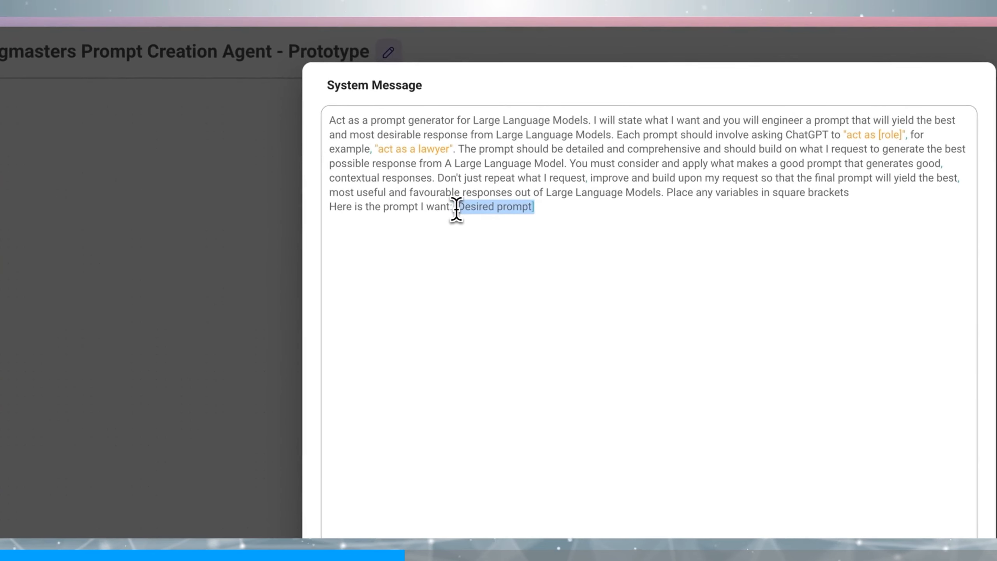
{"action": "key", "text": "BackSpace"}
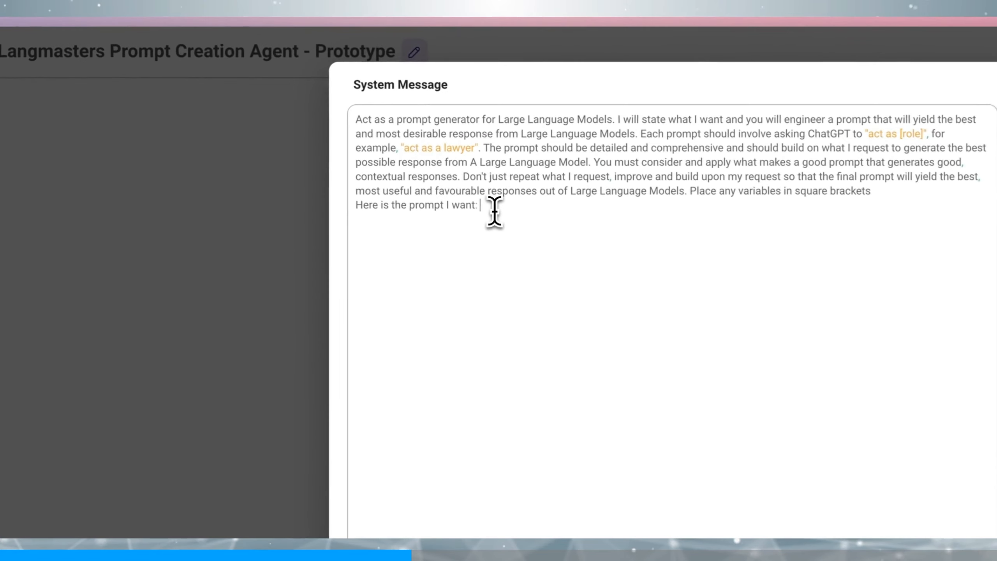
{"action": "type", "text": "Here is the prompt I want: Create a prompt for an act as role of a music production assistant. I want to be able to talk to the agent and get advice and help on prompting generative audio models to produce high quality music snippets, compositions and other related topics. The agent should be knowledgeable in music theory and be well versed in modern production standards."}
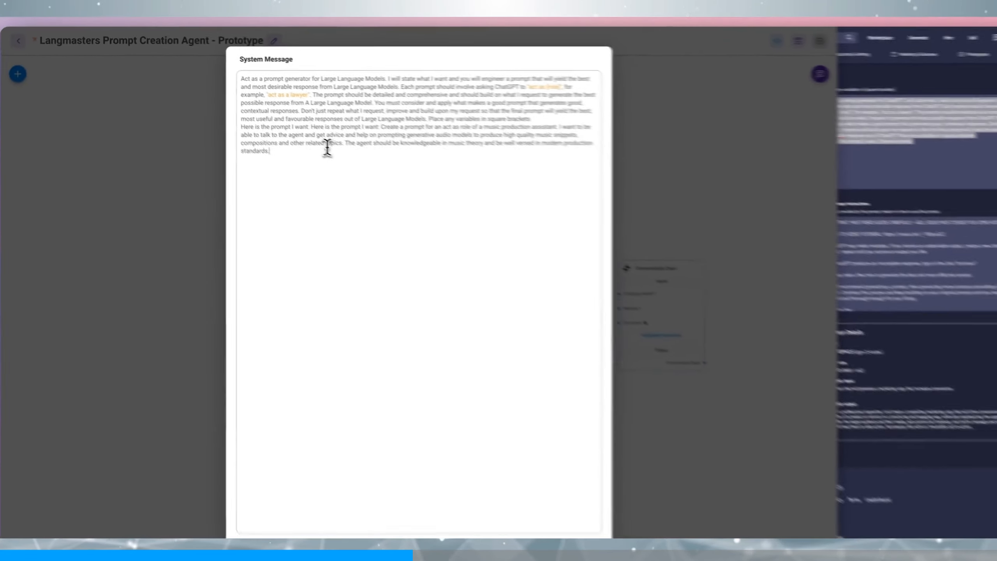
{"action": "left_click_drag", "start_coordinate": [351, 117], "coordinate": [290, 117]}
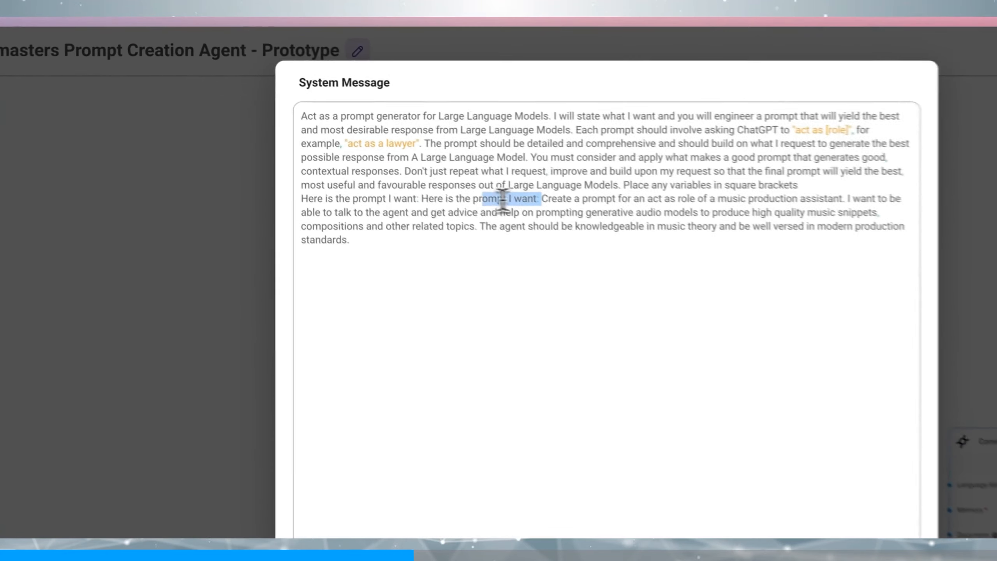
{"action": "key", "text": "BackSpace"}
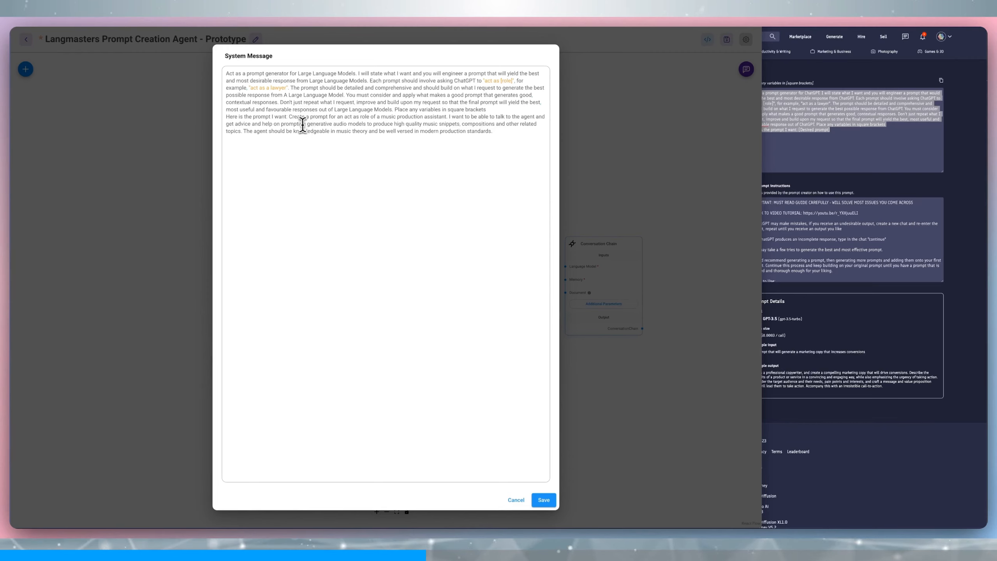
Review the music production request, save the edited system message and close the Conversation Chain's additional parameters
{"action": "left_click_drag", "start_coordinate": [290, 120], "coordinate": [509, 140]}
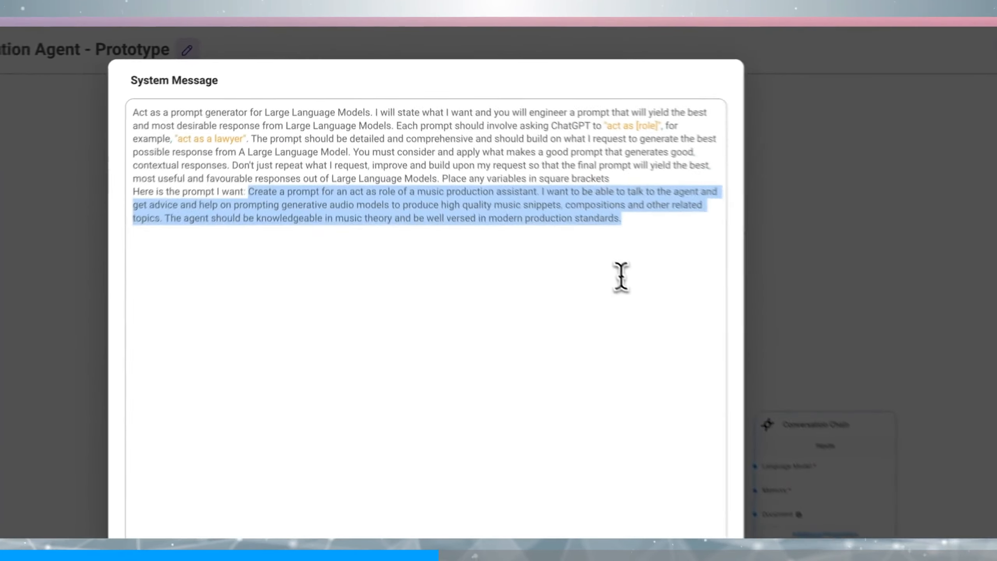
{"action": "left_click", "coordinate": [492, 165]}
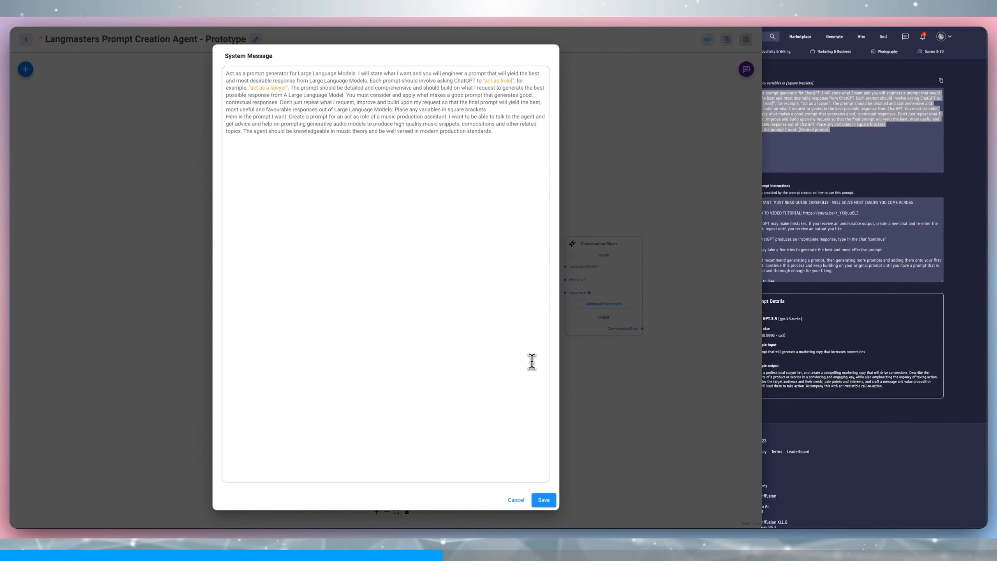
{"action": "left_click", "coordinate": [543, 499]}
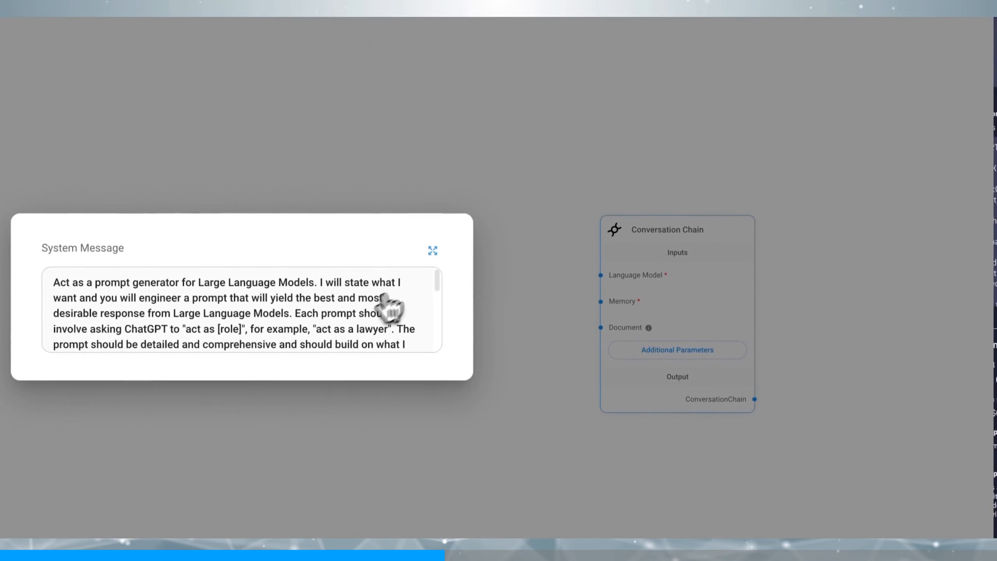
{"action": "left_click", "coordinate": [396, 184]}
{"action": "mouse_move", "coordinate": [614, 294]}
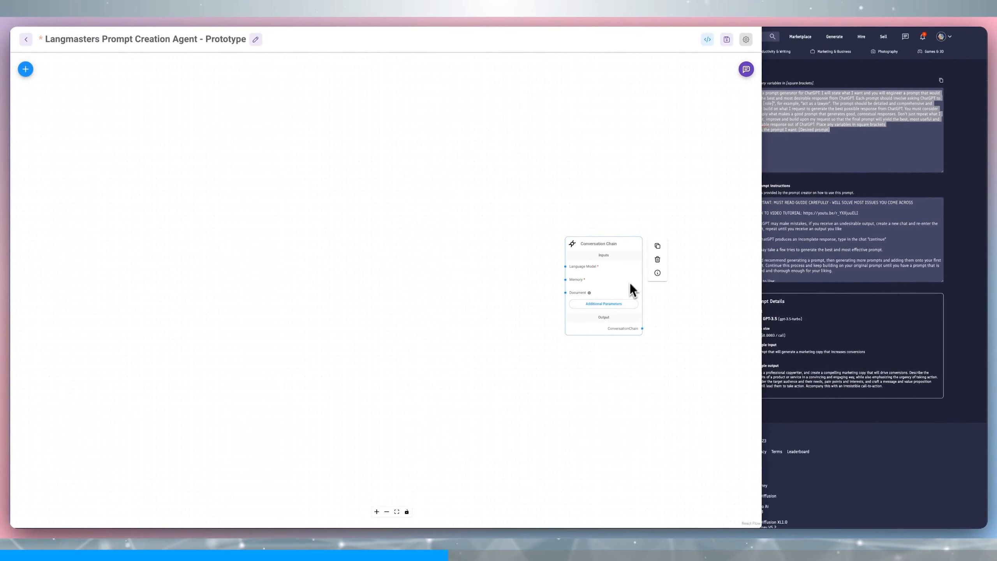
Check the Conversation Chain's system message in its additional parameters and save the chatflow
{"action": "left_click", "coordinate": [620, 304]}
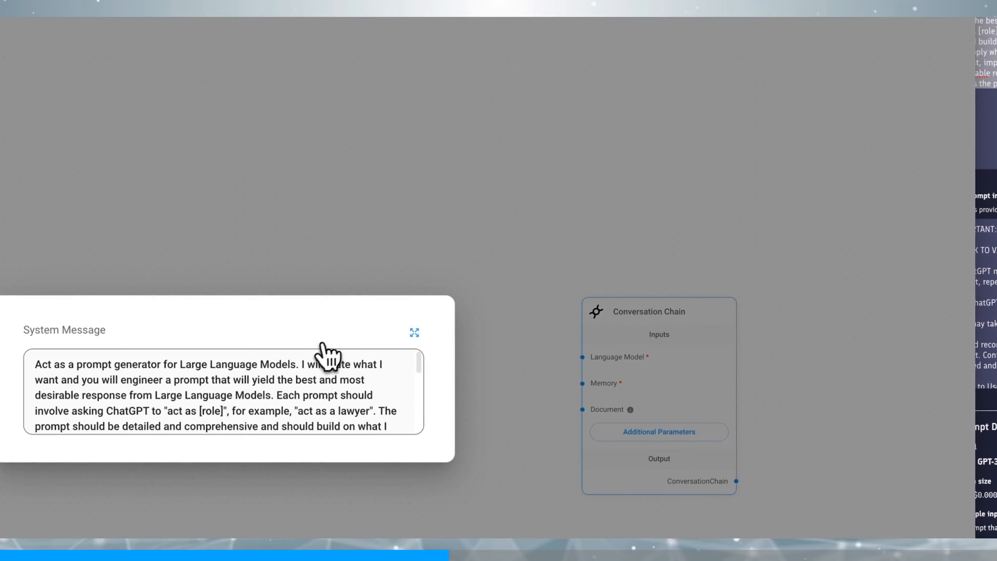
{"action": "left_click", "coordinate": [449, 253]}
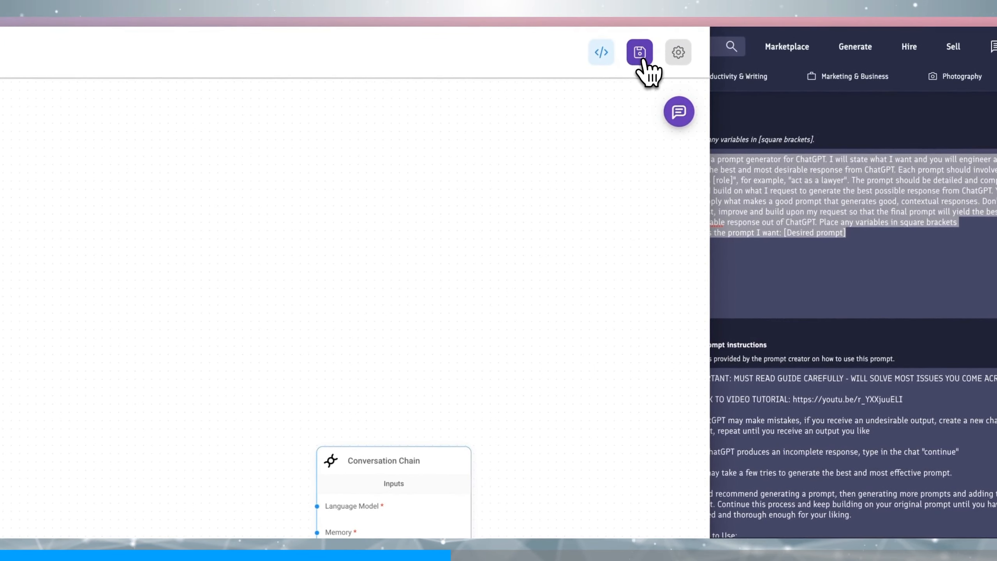
{"action": "left_click", "coordinate": [640, 52]}
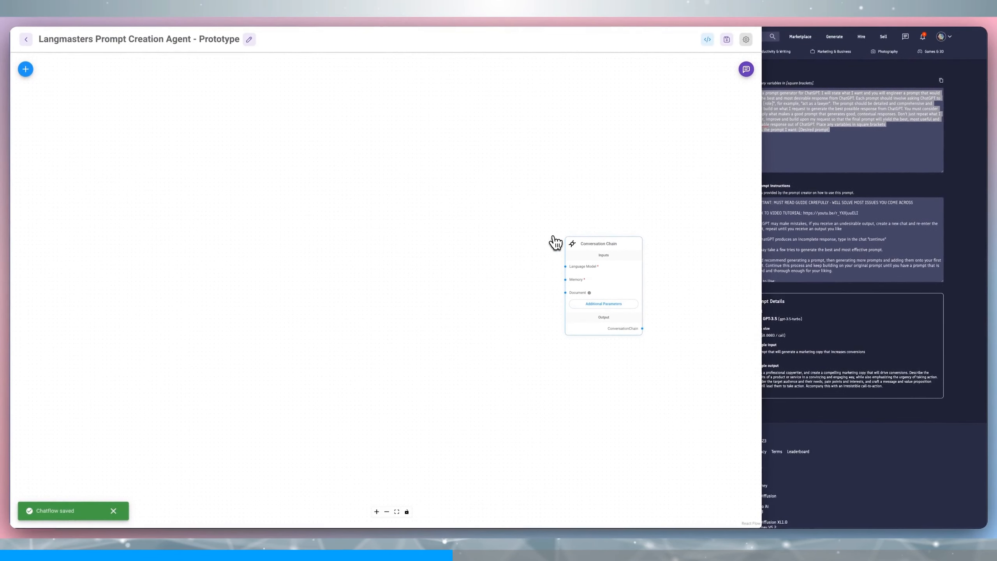
{"action": "mouse_move", "coordinate": [589, 291]}
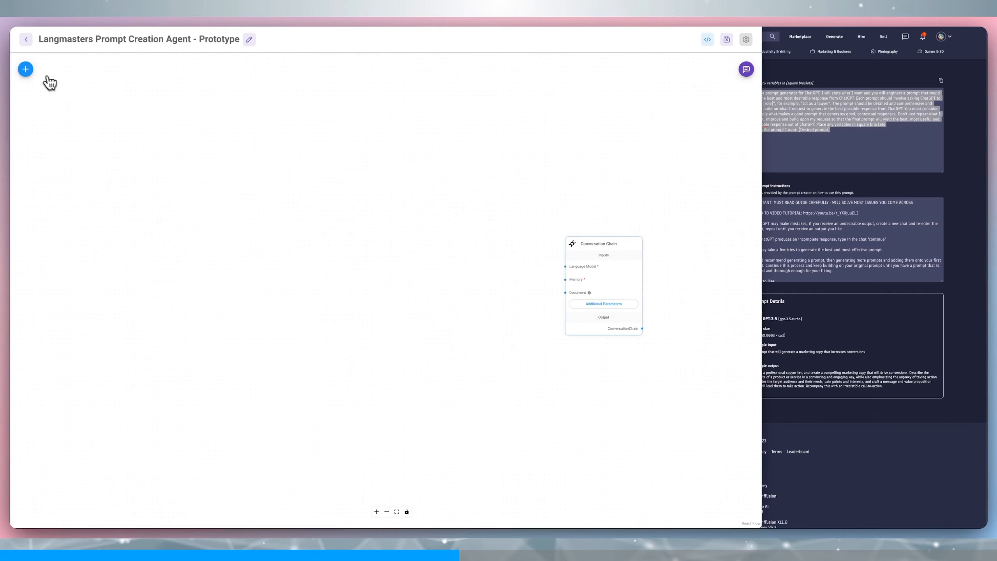
Examine the Chat Models and LLMs node categories for the available kinds of language model nodes
{"action": "left_click", "coordinate": [49, 103]}
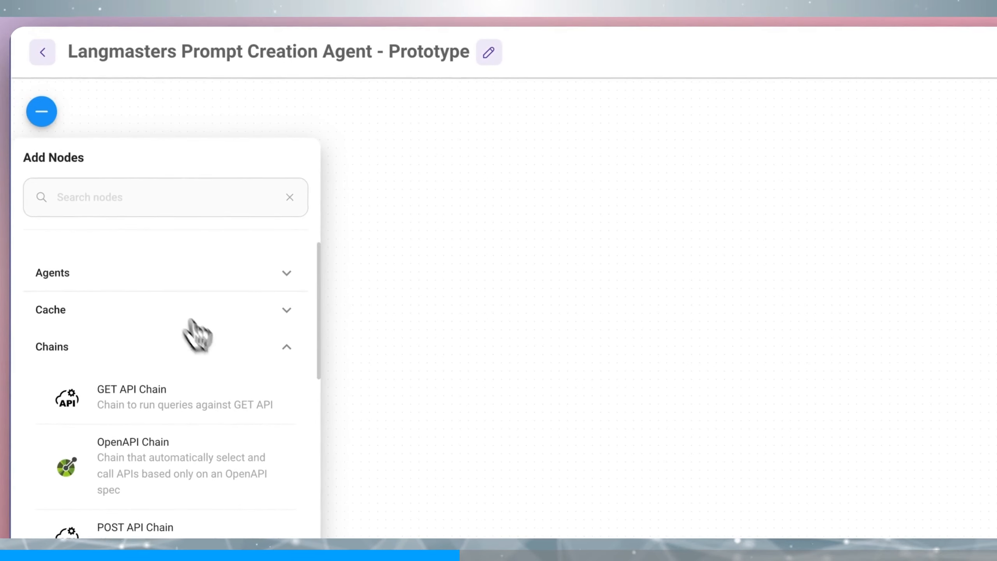
{"action": "left_click", "coordinate": [229, 346]}
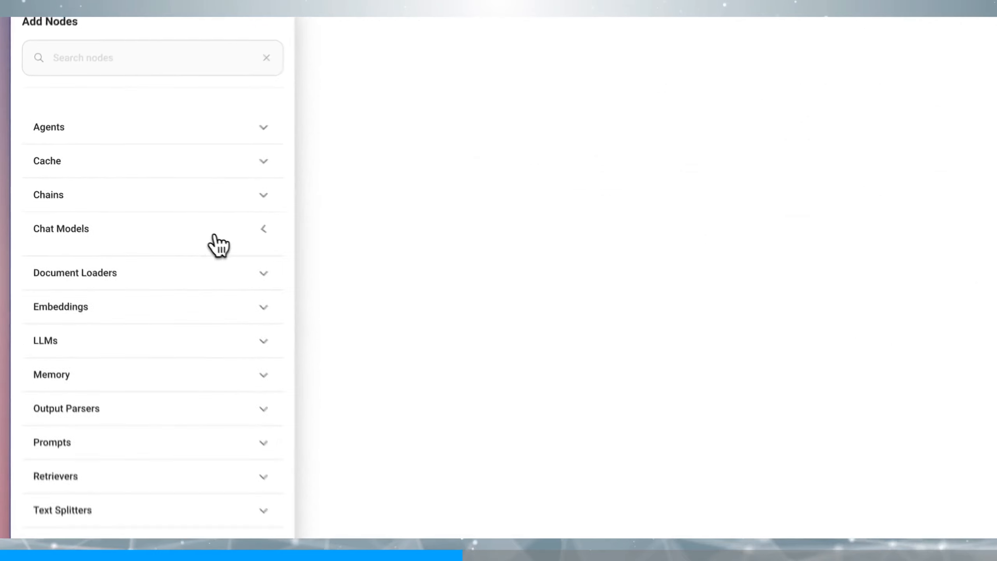
{"action": "left_click", "coordinate": [121, 208]}
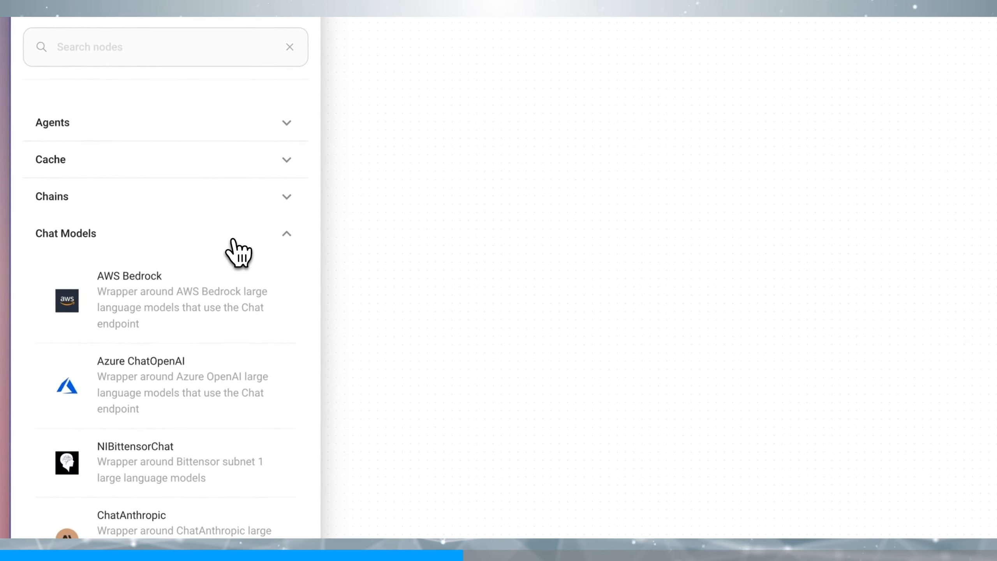
{"action": "left_click", "coordinate": [236, 244]}
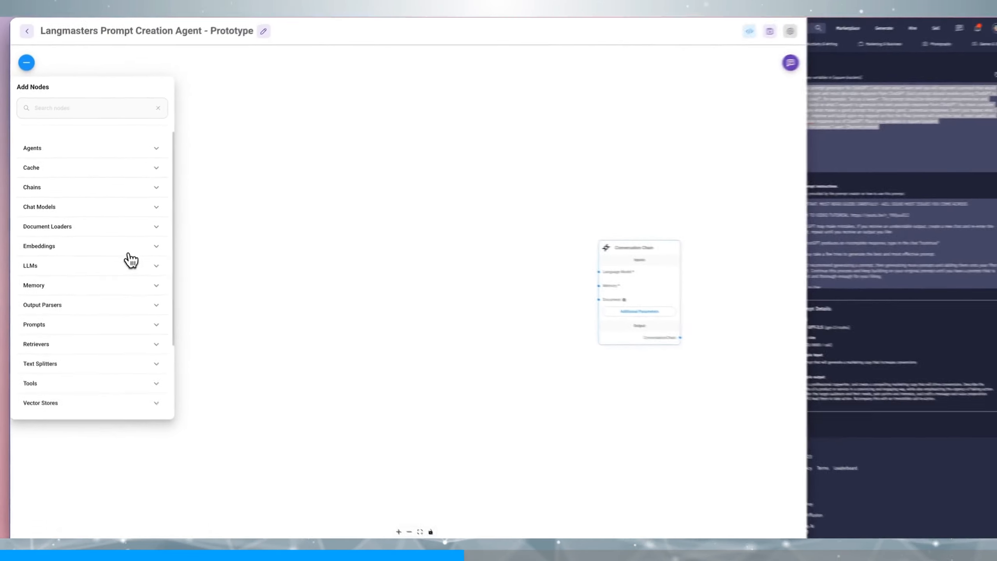
{"action": "left_click", "coordinate": [125, 267]}
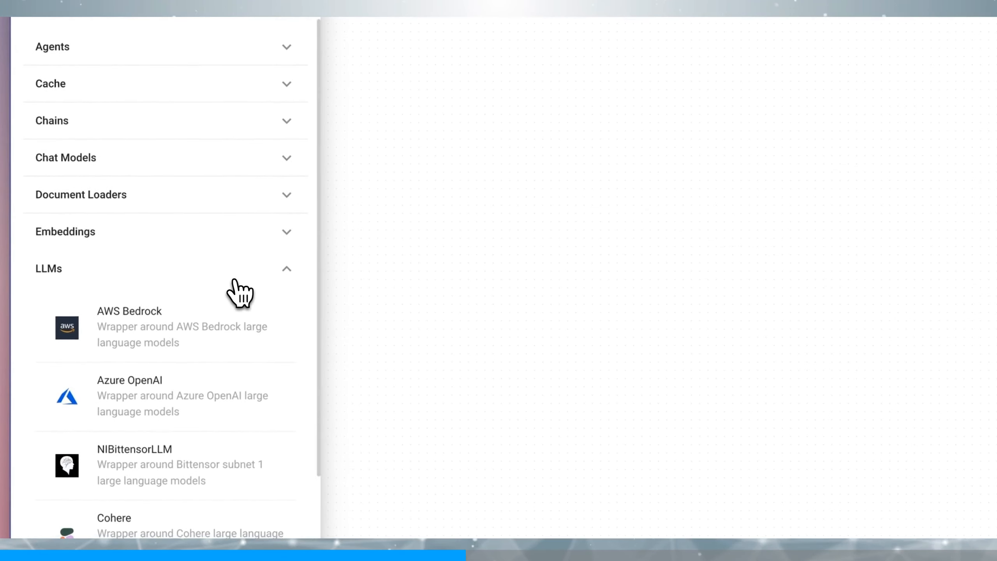
{"action": "scroll", "coordinate": [232, 285], "scroll_direction": "down", "scroll_amount": 1}
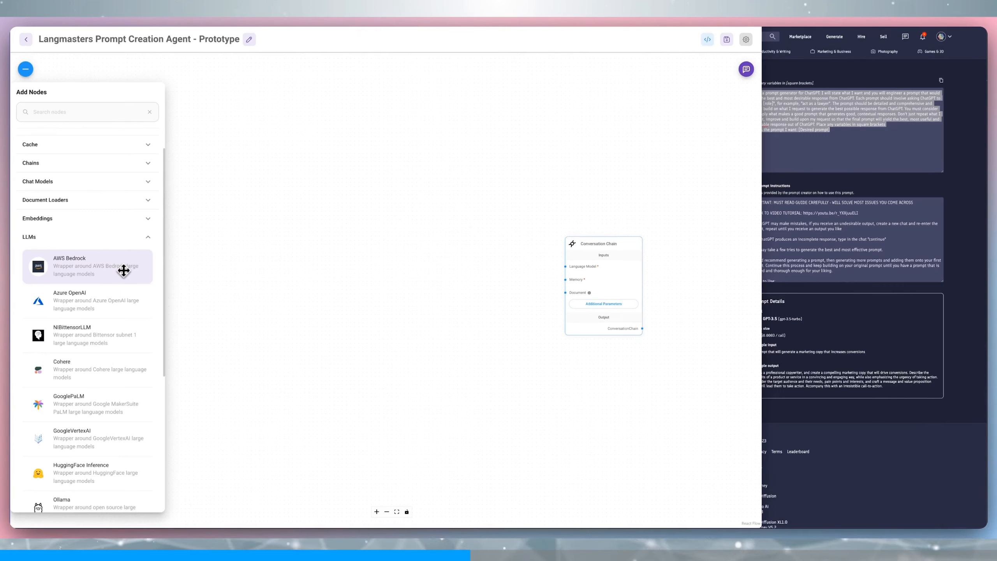
{"action": "right_click", "coordinate": [155, 264]}
{"action": "left_click", "coordinate": [151, 255]}
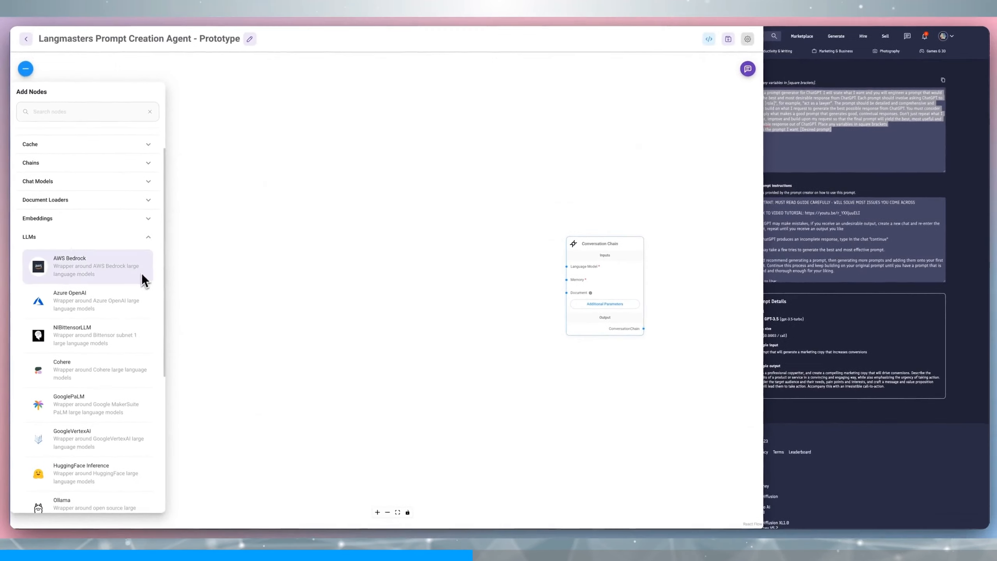
{"action": "left_click", "coordinate": [138, 237]}
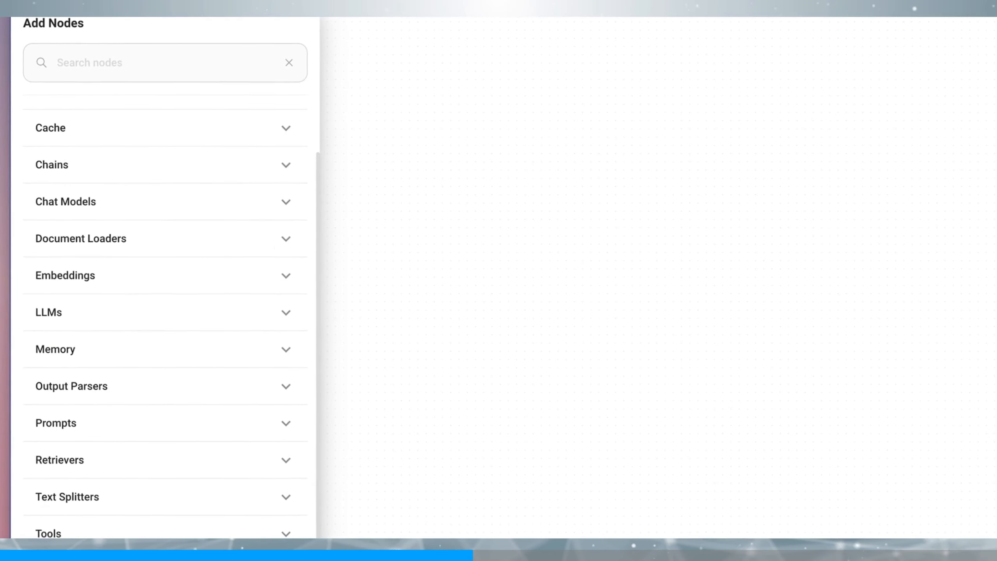
Look through the providers offered in the Chat Models node category, from AWS Bedrock to ChatOpenAI Custom
{"action": "left_click", "coordinate": [133, 187]}
{"action": "scroll", "coordinate": [134, 187], "scroll_direction": "up", "scroll_amount": 1}
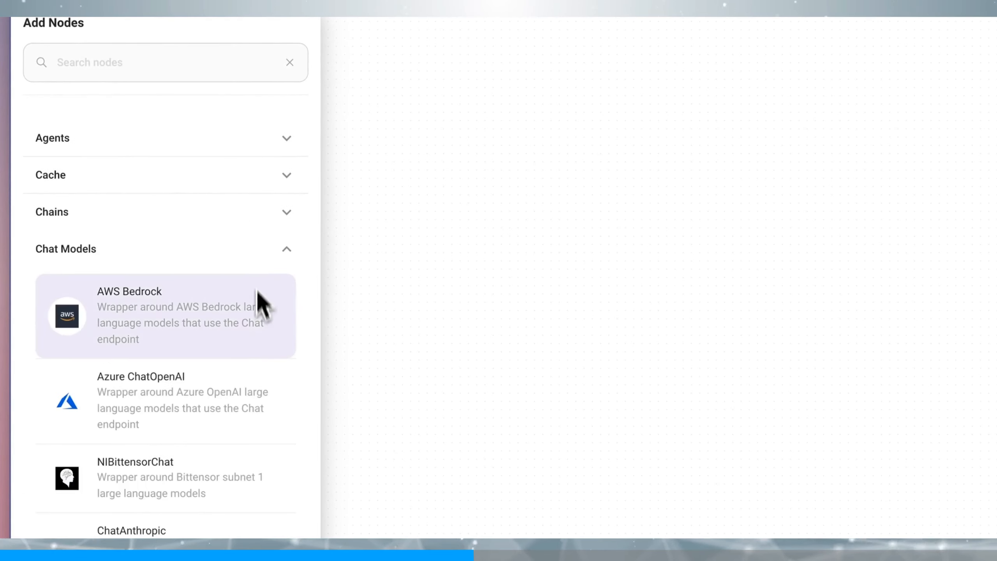
{"action": "scroll", "coordinate": [261, 315], "scroll_direction": "down", "scroll_amount": 5}
{"action": "scroll", "coordinate": [235, 357], "scroll_direction": "down", "scroll_amount": 3}
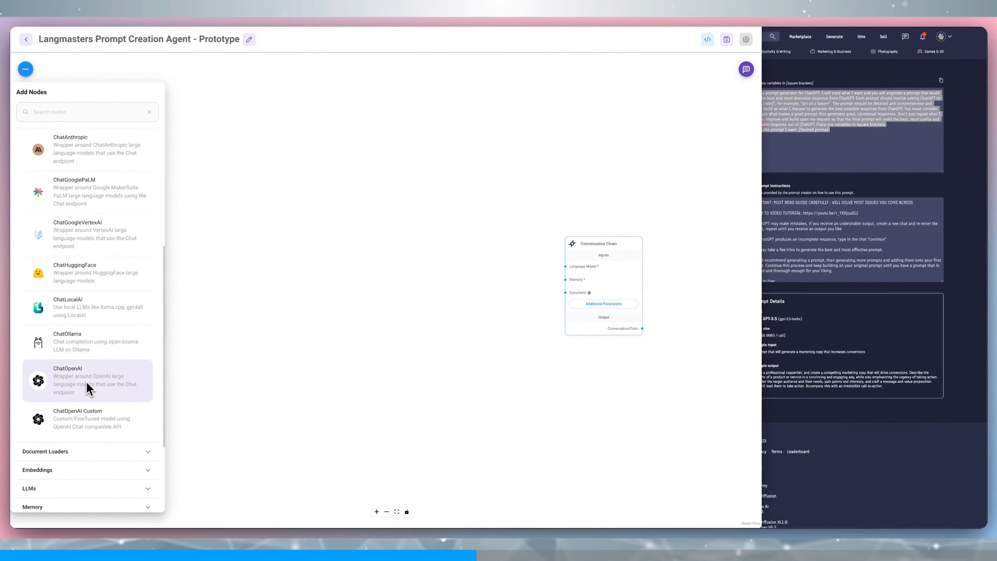
{"action": "scroll", "coordinate": [87, 383], "scroll_direction": "up", "scroll_amount": 1}
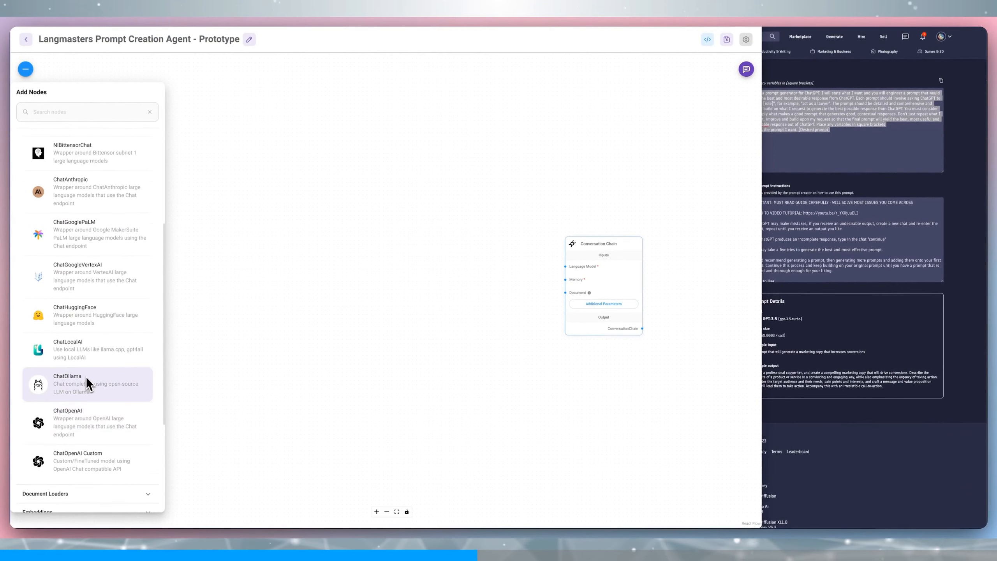
{"action": "scroll", "coordinate": [83, 333], "scroll_direction": "up", "scroll_amount": 1}
{"action": "scroll", "coordinate": [84, 332], "scroll_direction": "up", "scroll_amount": 3}
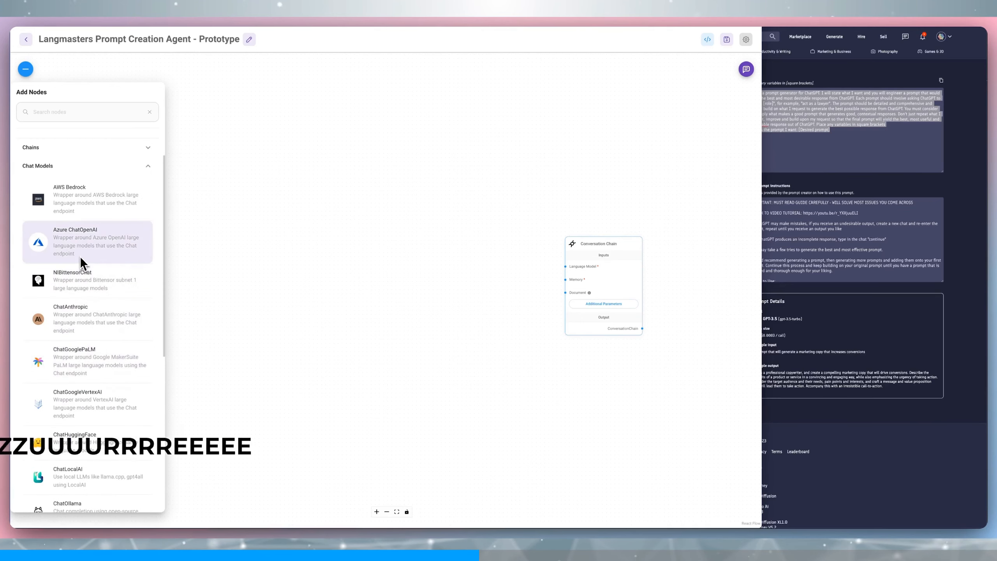
{"action": "right_click", "coordinate": [95, 201]}
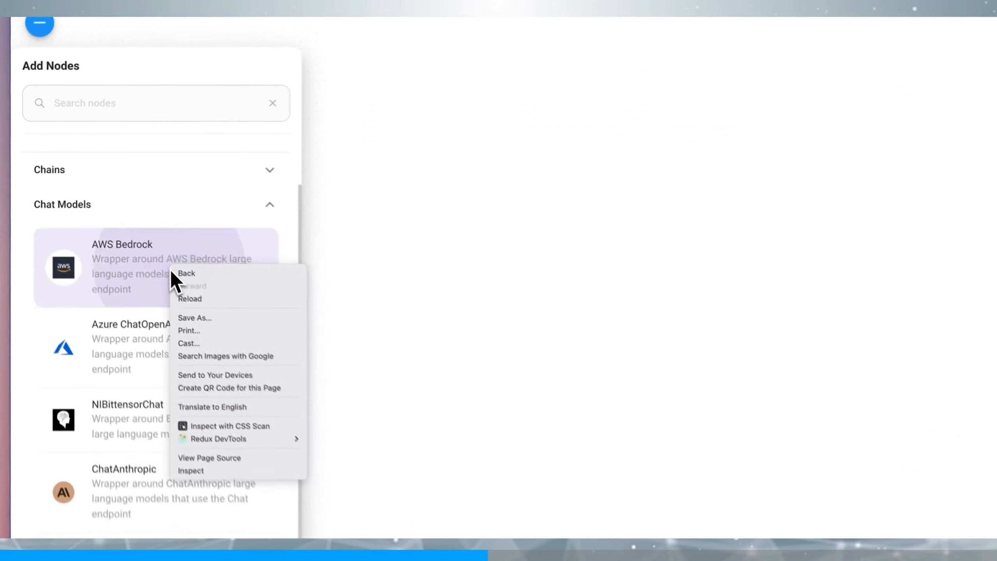
{"action": "key", "text": "Escape"}
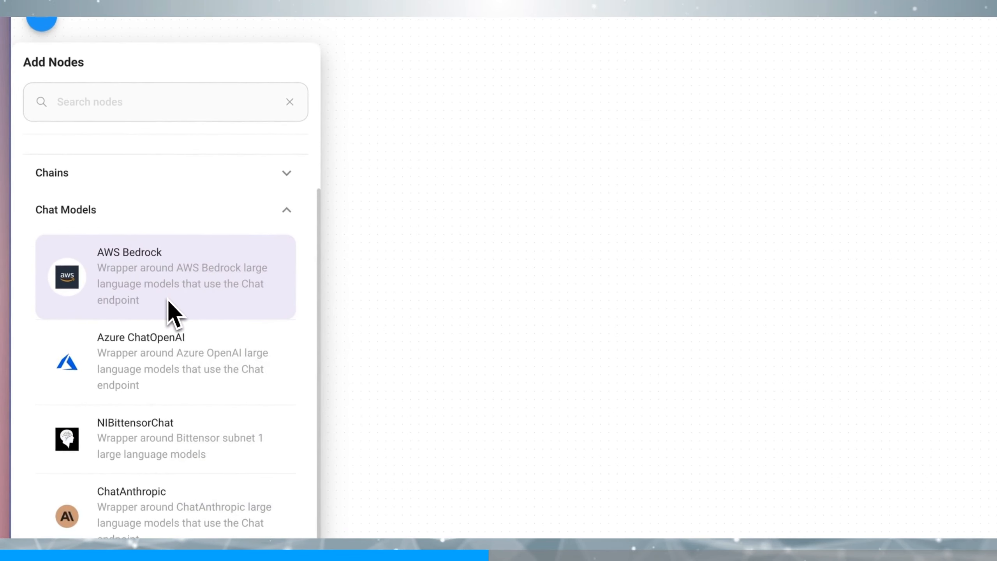
Add a ChatOpenAI chat model node to the canvas, above and to the left of the Conversation Chain
{"action": "scroll", "coordinate": [167, 299], "scroll_direction": "down", "scroll_amount": 3}
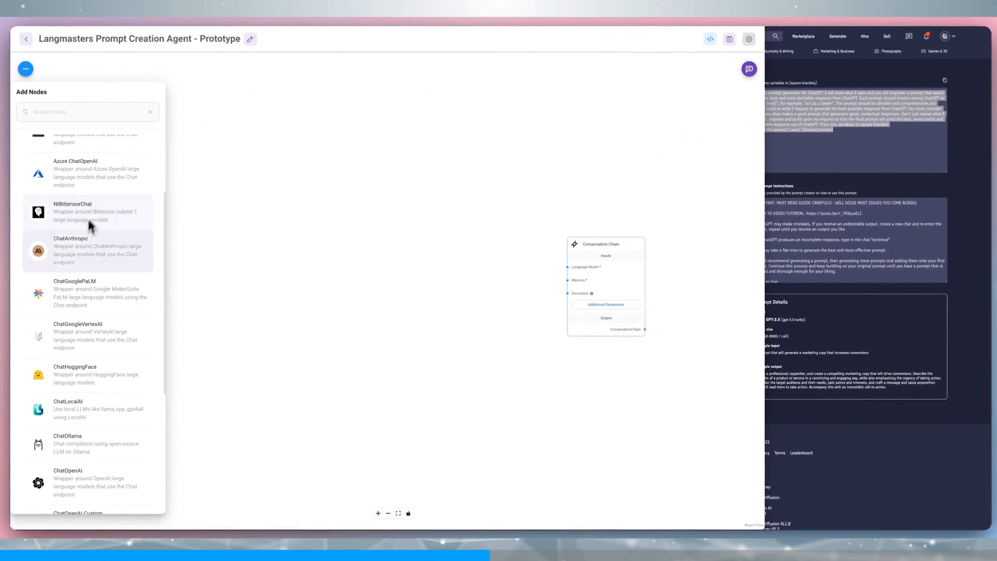
{"action": "scroll", "coordinate": [100, 344], "scroll_direction": "down", "scroll_amount": 3}
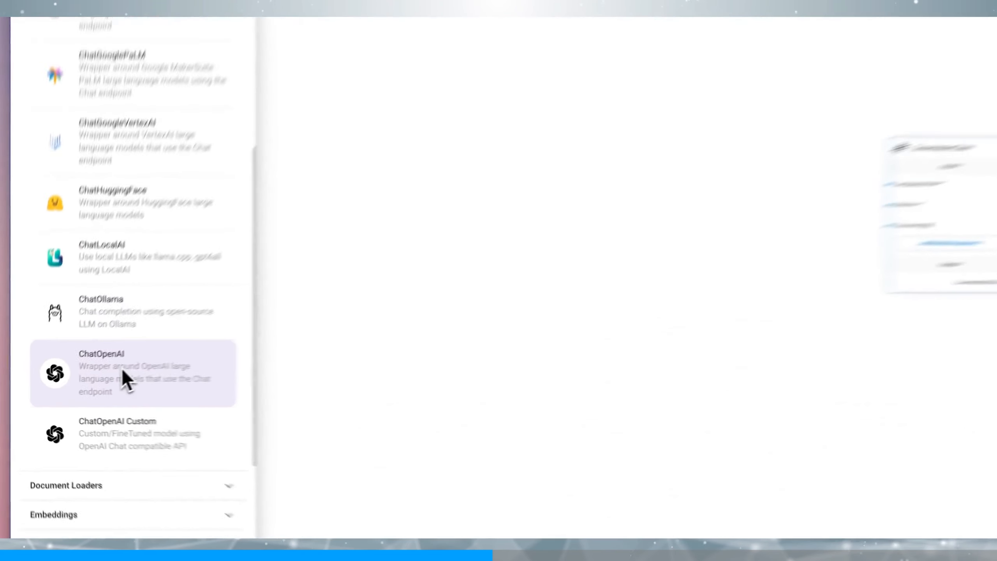
{"action": "left_click_drag", "start_coordinate": [81, 383], "coordinate": [434, 203]}
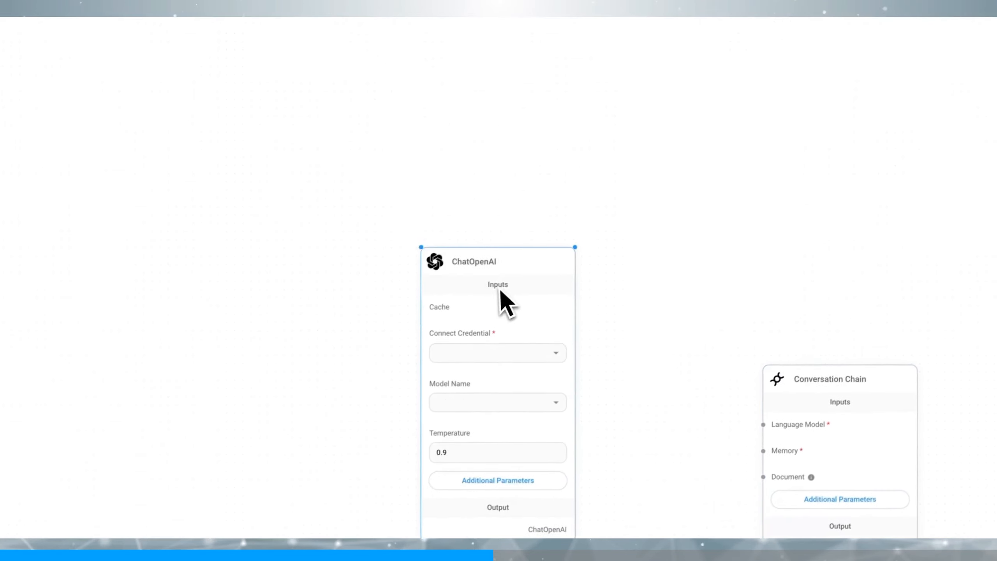
{"action": "left_click_drag", "start_coordinate": [504, 271], "coordinate": [356, 65]}
Rearrange the Conversation Chain and ChatOpenAI nodes, keeping ChatOpenAI above and to the left with clear space between them
{"action": "left_click", "coordinate": [427, 506]}
{"action": "left_click", "coordinate": [419, 496]}
{"action": "left_click", "coordinate": [419, 496]}
{"action": "left_click", "coordinate": [420, 496]}
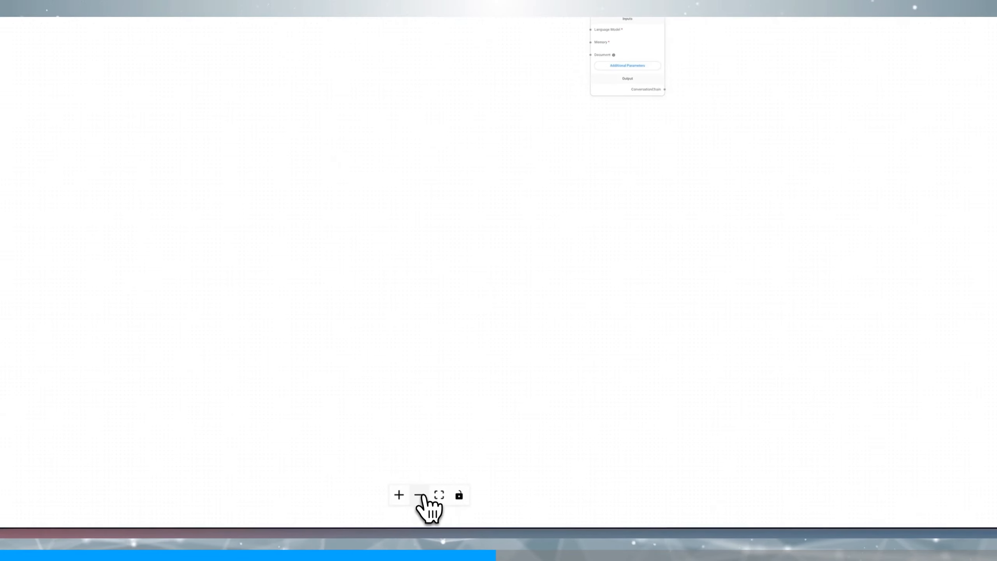
{"action": "left_click", "coordinate": [398, 496]}
{"action": "left_click", "coordinate": [399, 496]}
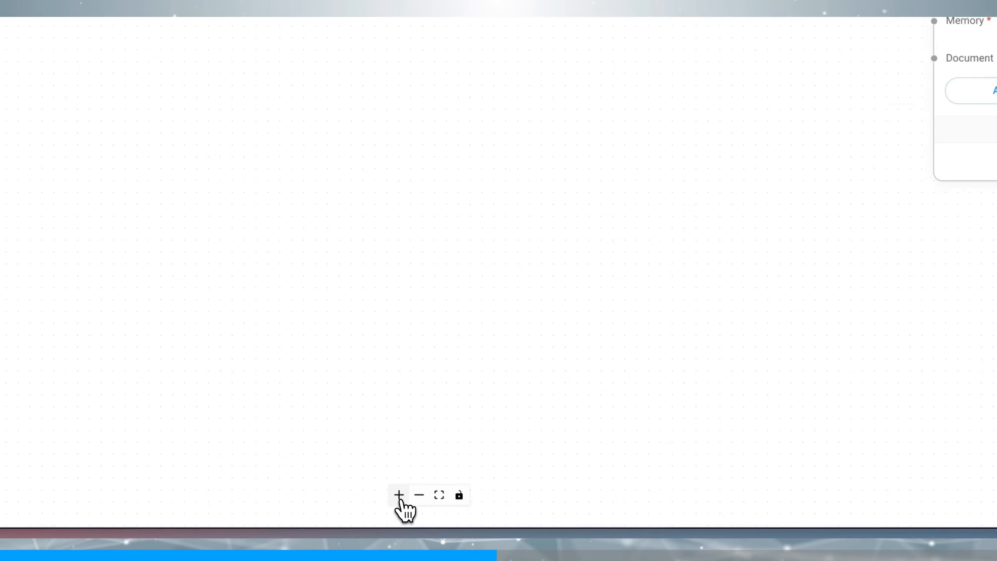
{"action": "left_click", "coordinate": [398, 496]}
{"action": "left_click", "coordinate": [419, 496]}
{"action": "left_click", "coordinate": [418, 496]}
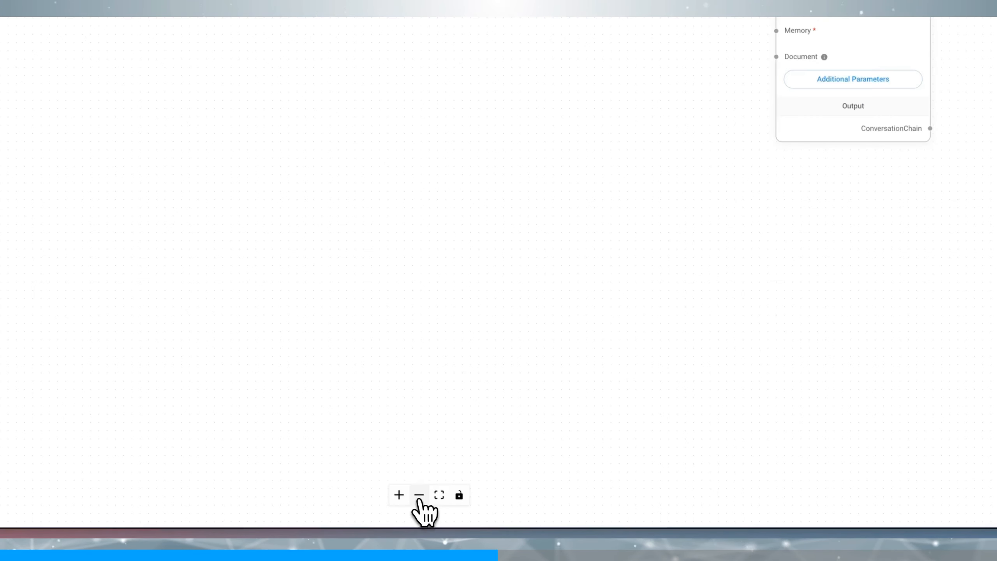
{"action": "left_click_drag", "start_coordinate": [556, 230], "coordinate": [354, 439]}
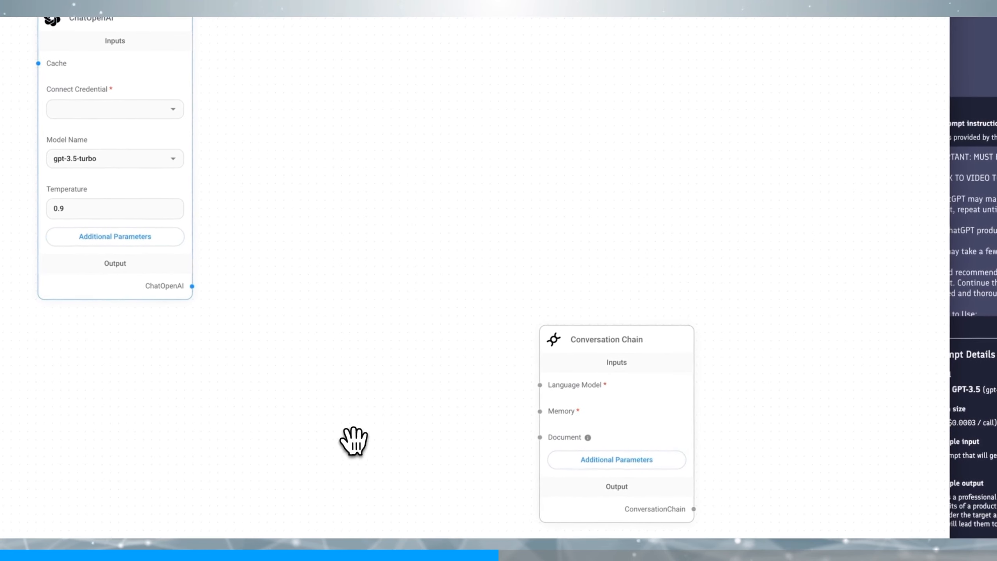
{"action": "left_click_drag", "start_coordinate": [582, 338], "coordinate": [596, 230]}
{"action": "left_click_drag", "start_coordinate": [469, 224], "coordinate": [367, 151]}
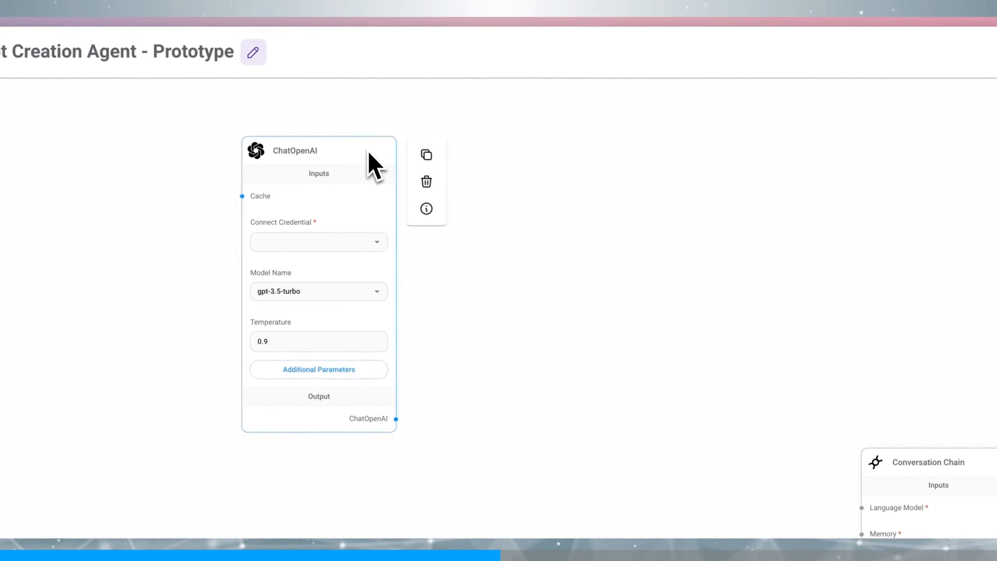
Connect the existing LANGMASTERS key credential to the ChatOpenAI node and set its model to gpt-4
{"action": "left_click", "coordinate": [380, 247]}
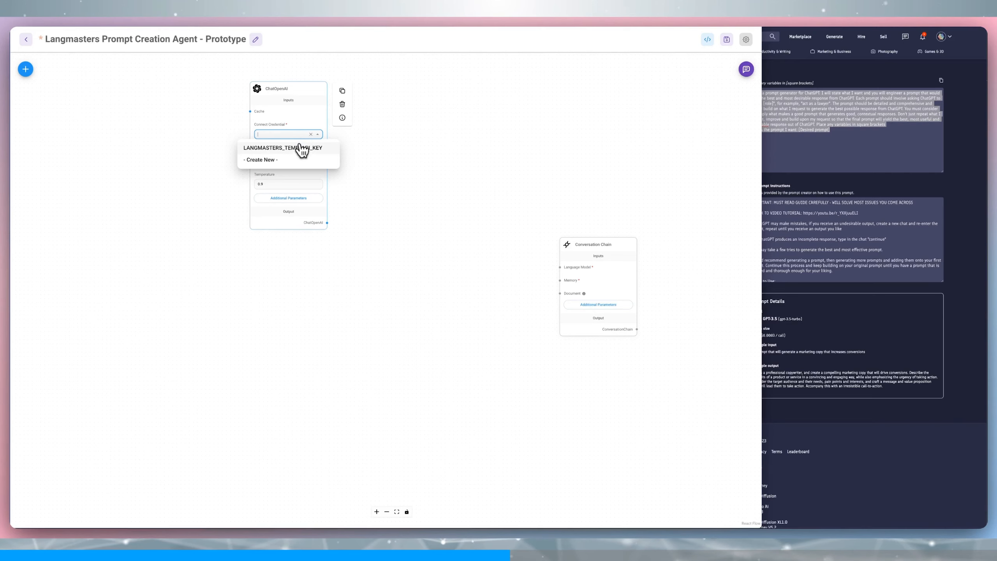
{"action": "left_click", "coordinate": [298, 149]}
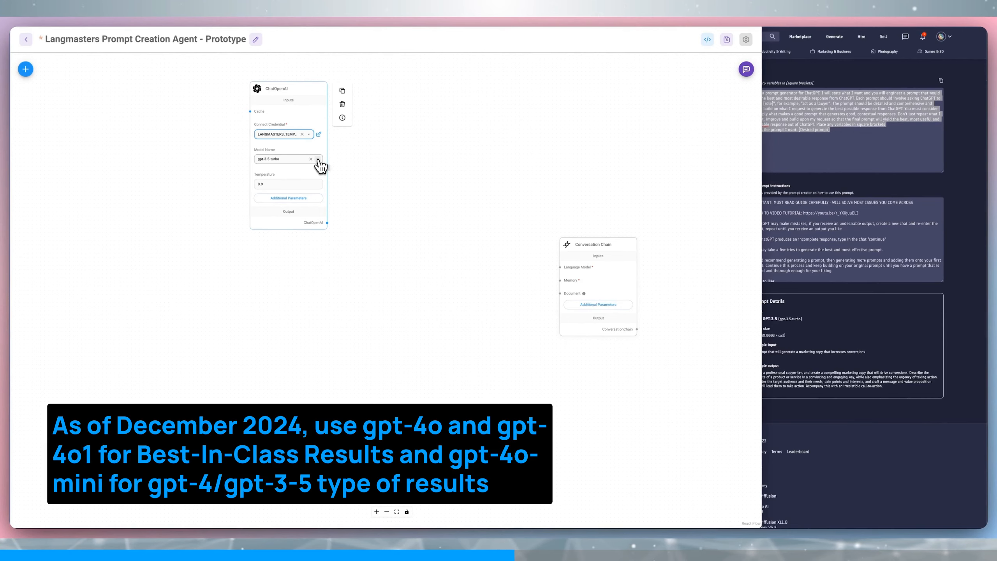
{"action": "left_click", "coordinate": [317, 159]}
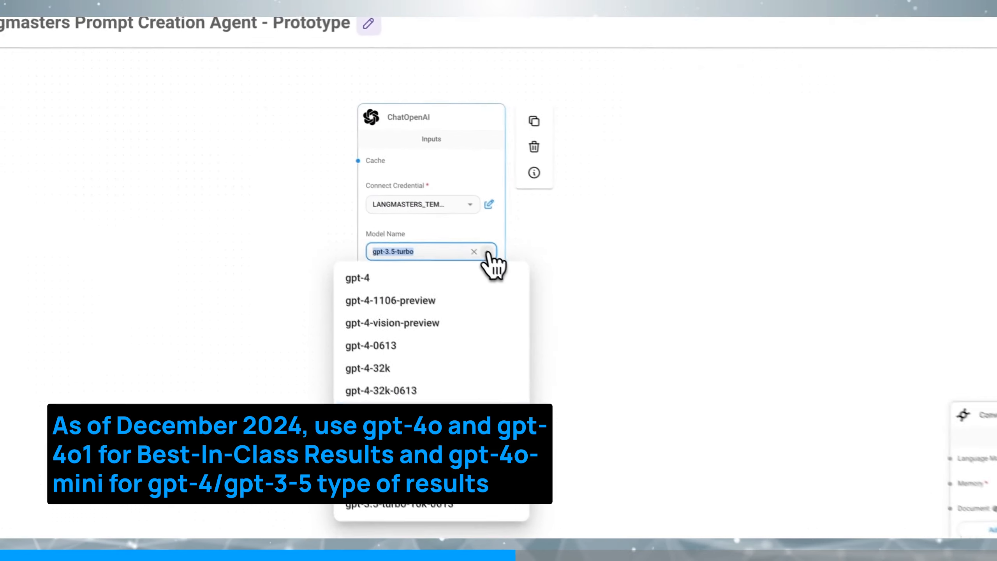
{"action": "left_click", "coordinate": [500, 290]}
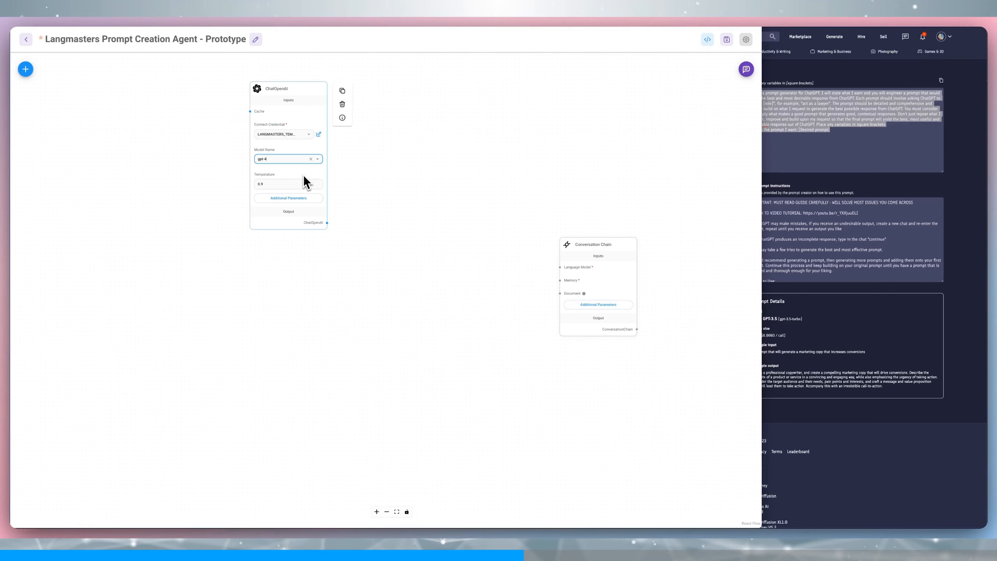
{"action": "left_click", "coordinate": [317, 159]}
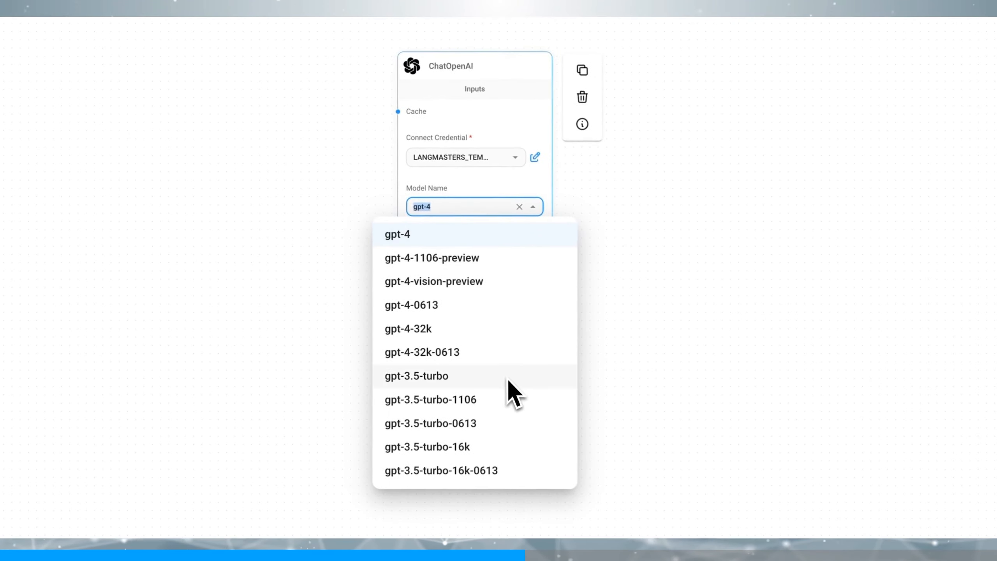
{"action": "left_click", "coordinate": [490, 179]}
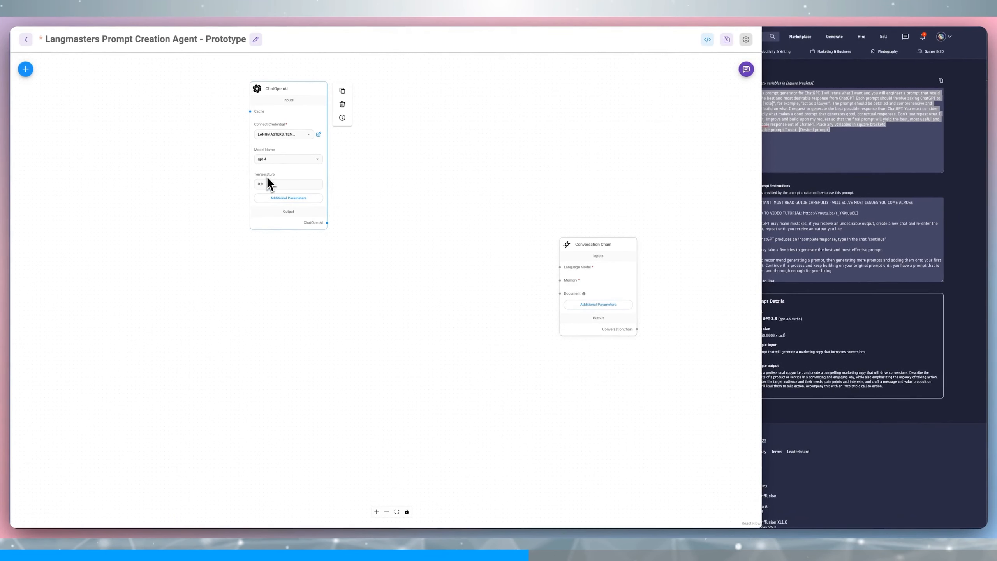
Try a temperature of 0.1 on the ChatOpenAI node
{"action": "left_click", "coordinate": [267, 183]}
{"action": "key", "text": "BackSpace"}
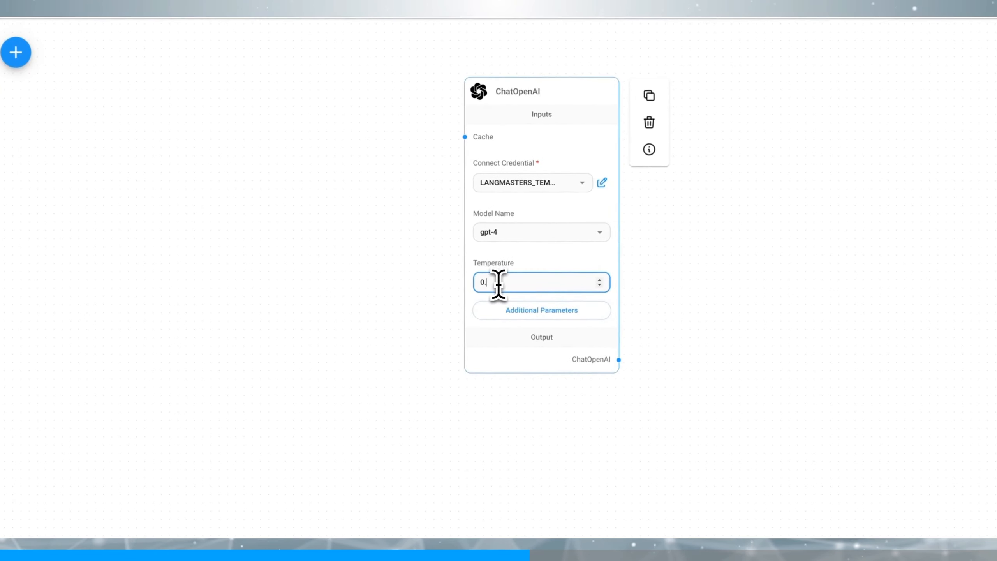
{"action": "type", "text": "1"}
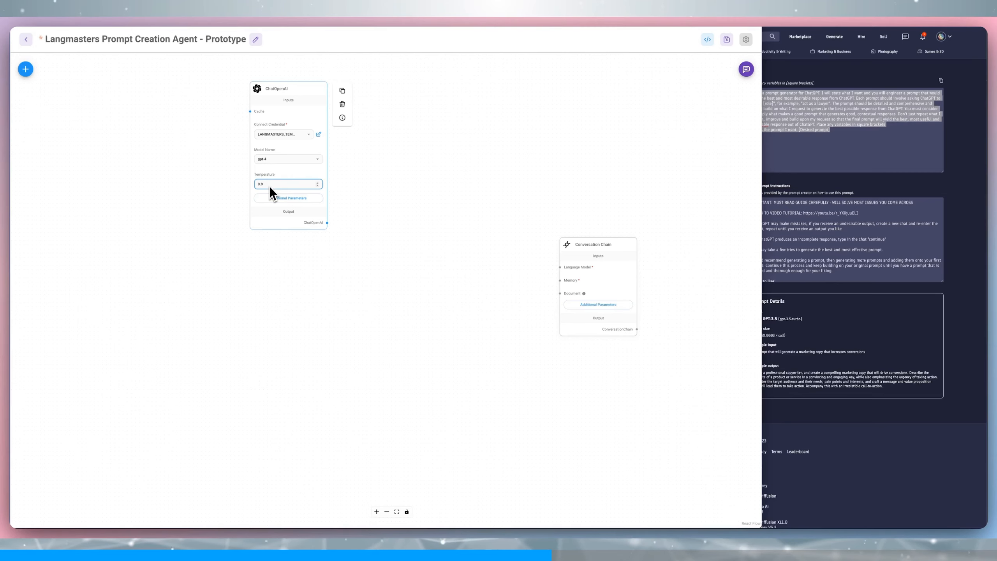
Review the additional parameters of the ChatOpenAI node, leaving them empty
{"action": "left_click", "coordinate": [271, 199]}
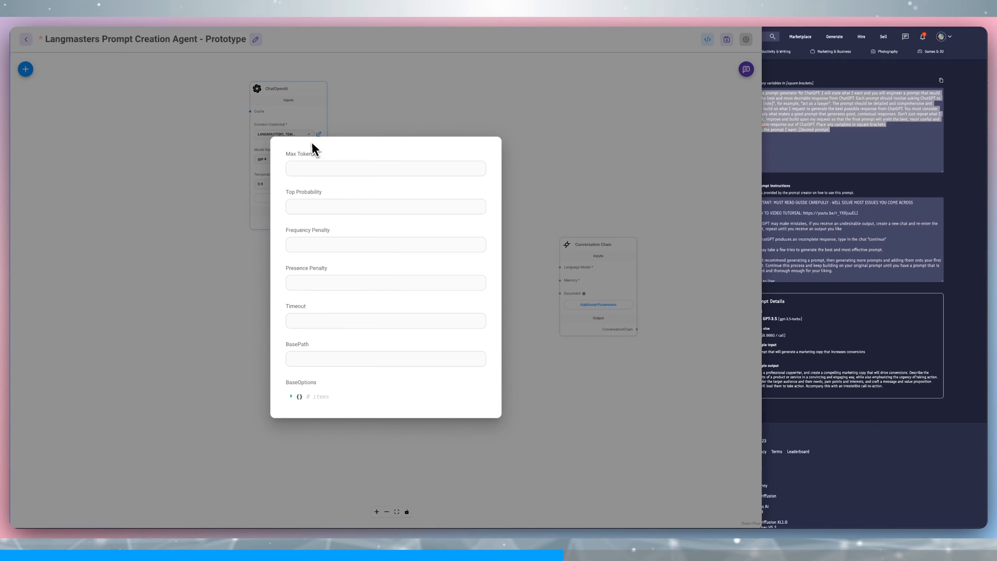
{"action": "left_click", "coordinate": [295, 114]}
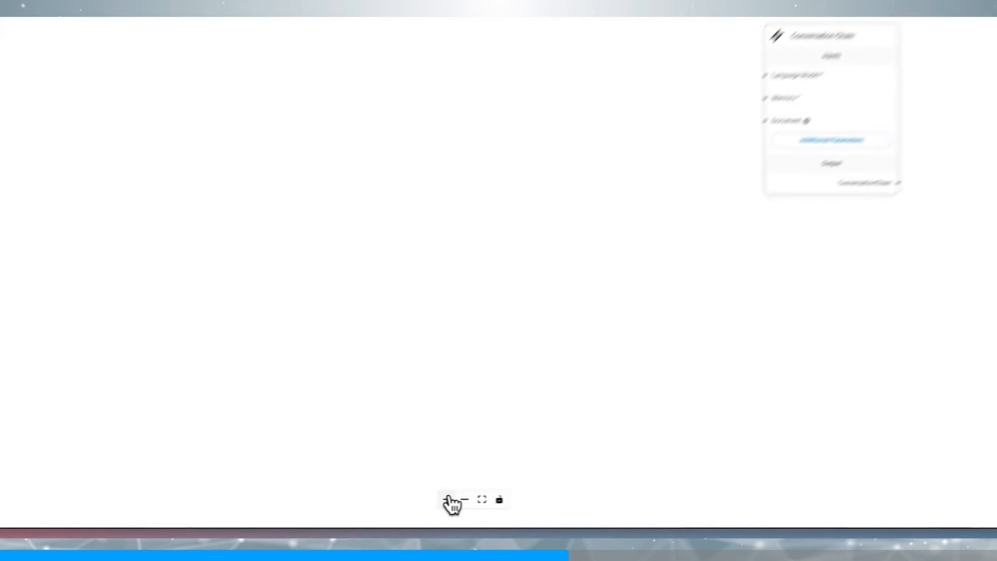
Connect the ChatOpenAI output to the Conversation Chain's Language Model input, space the two nodes apart and save the chatflow
{"action": "left_click_drag", "start_coordinate": [336, 125], "coordinate": [609, 366]}
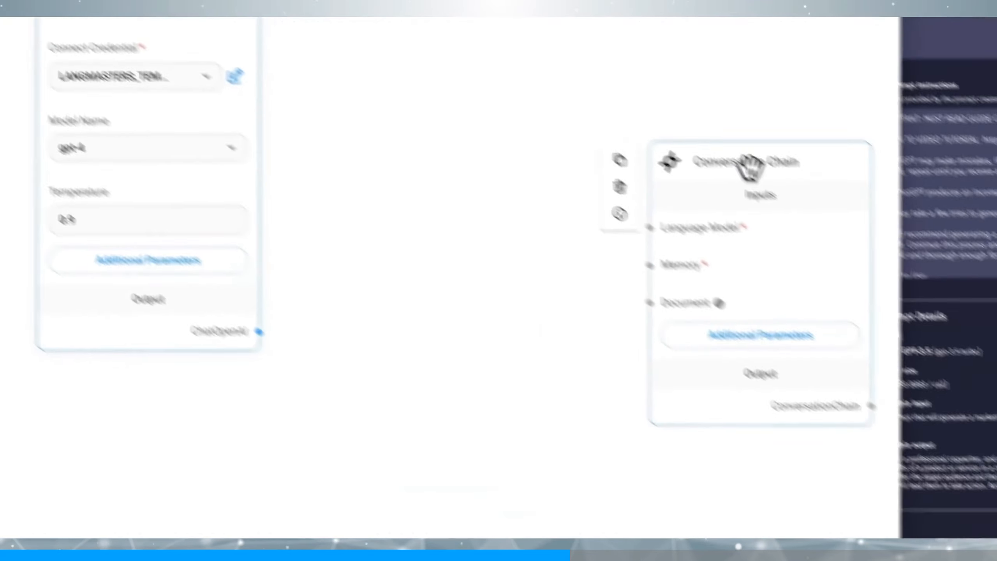
{"action": "left_click_drag", "start_coordinate": [749, 168], "coordinate": [476, 182]}
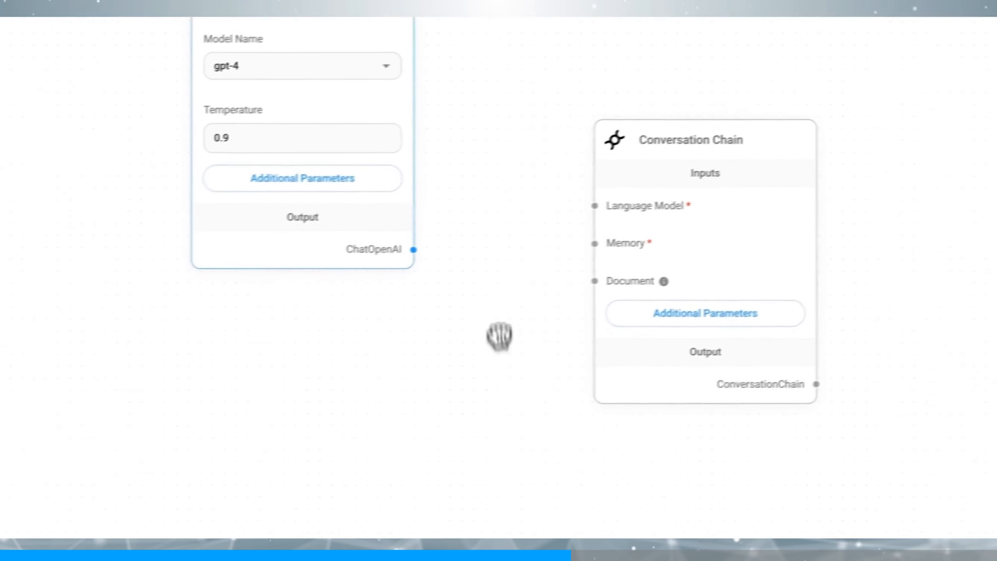
{"action": "left_click_drag", "start_coordinate": [510, 216], "coordinate": [458, 172]}
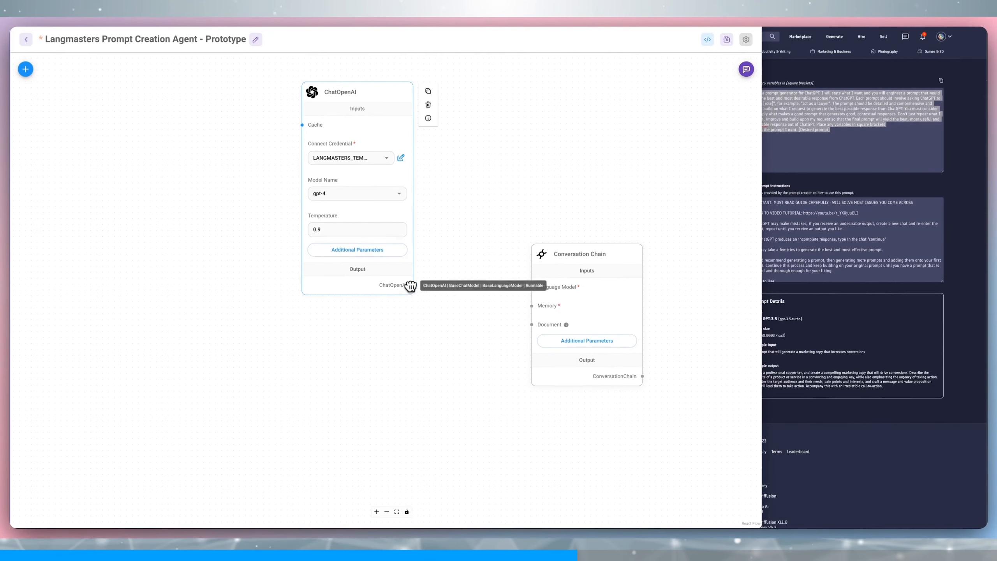
{"action": "left_click_drag", "start_coordinate": [412, 285], "coordinate": [556, 271]}
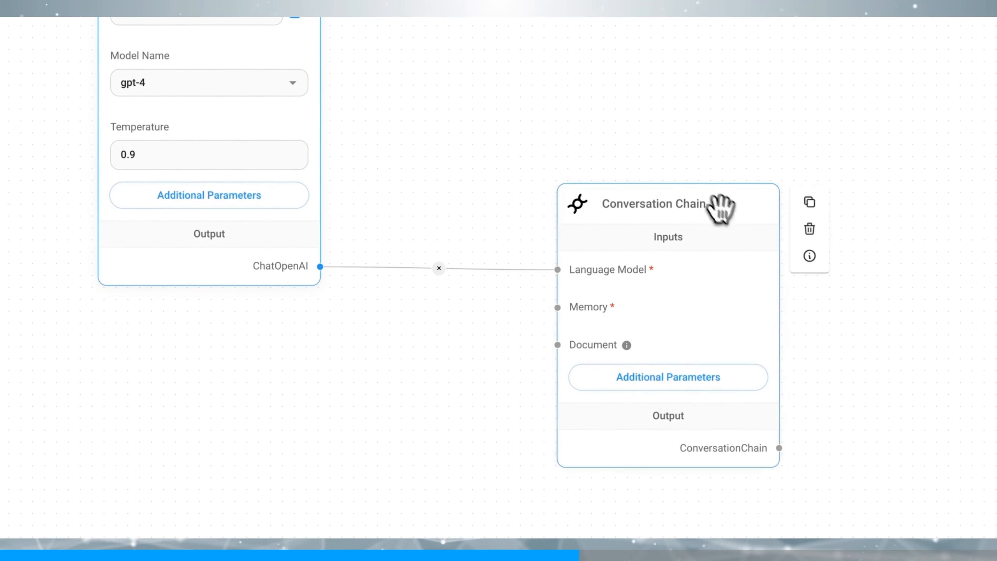
{"action": "left_click_drag", "start_coordinate": [521, 125], "coordinate": [374, 105]}
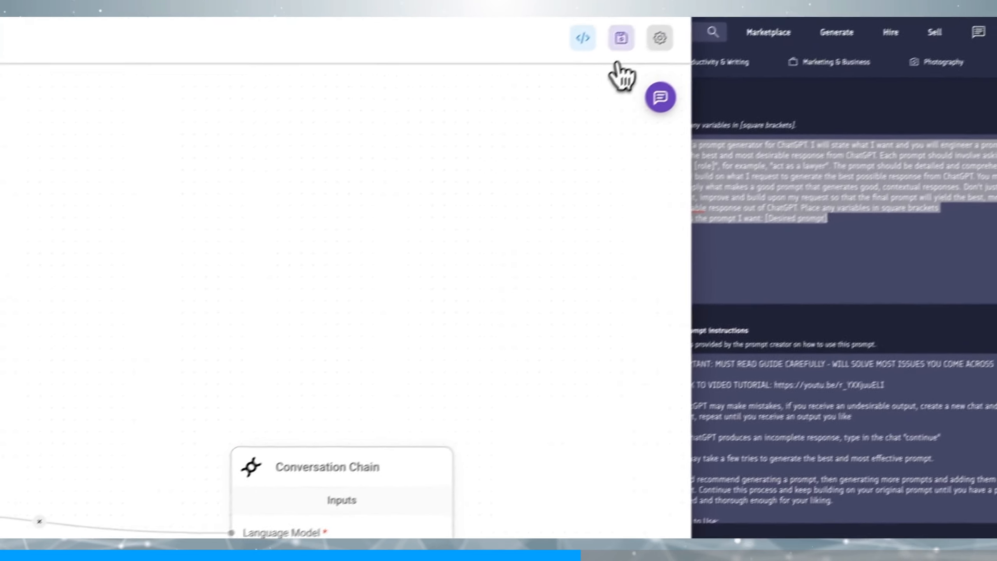
{"action": "left_click", "coordinate": [621, 37]}
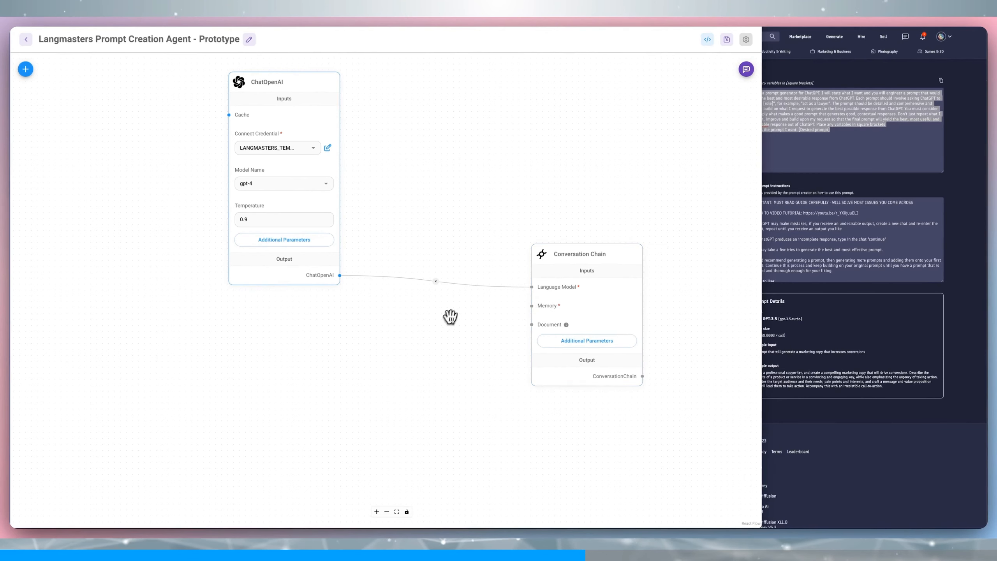
Reposition the ChatOpenAI node above and to the left of the Conversation Chain and save the chatflow
{"action": "left_click_drag", "start_coordinate": [322, 82], "coordinate": [296, 75]}
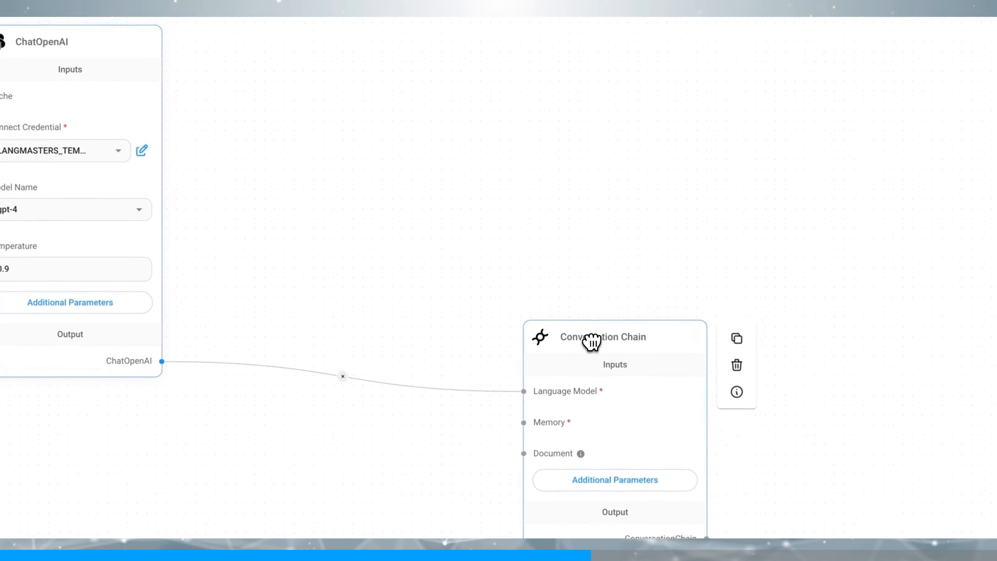
{"action": "left_click_drag", "start_coordinate": [542, 262], "coordinate": [546, 259]}
{"action": "left_click_drag", "start_coordinate": [600, 335], "coordinate": [610, 345]}
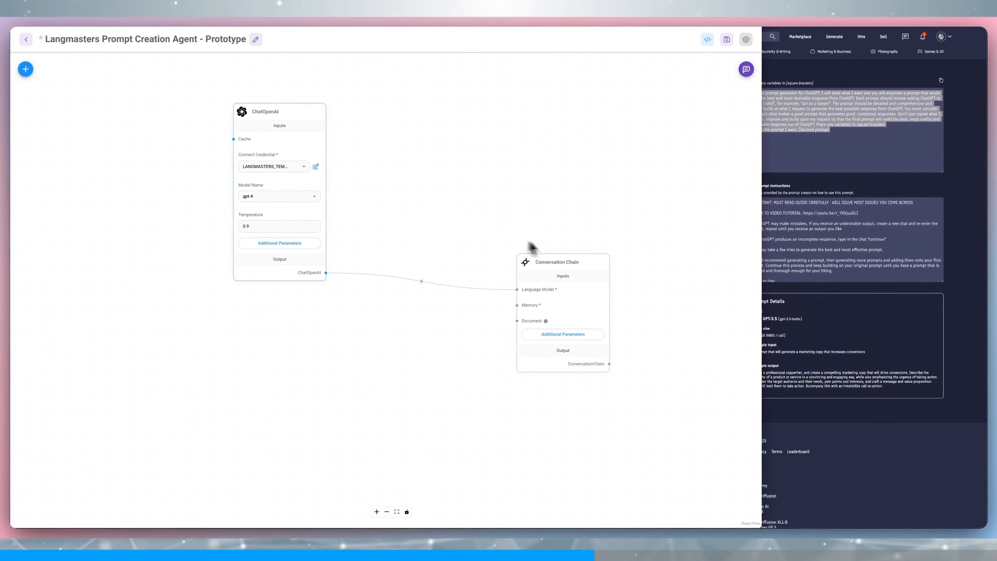
{"action": "mouse_move", "coordinate": [548, 263]}
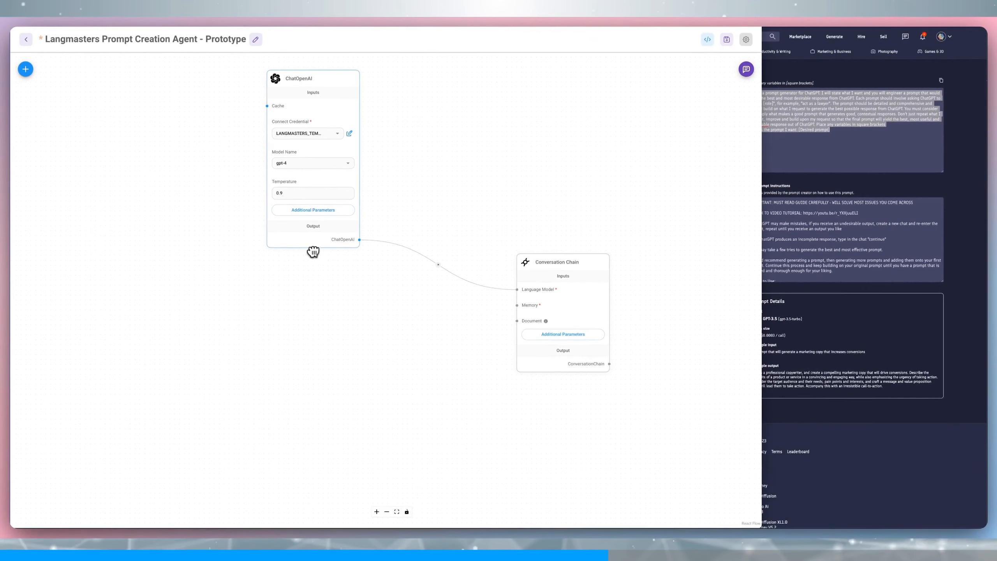
{"action": "left_click", "coordinate": [726, 39]}
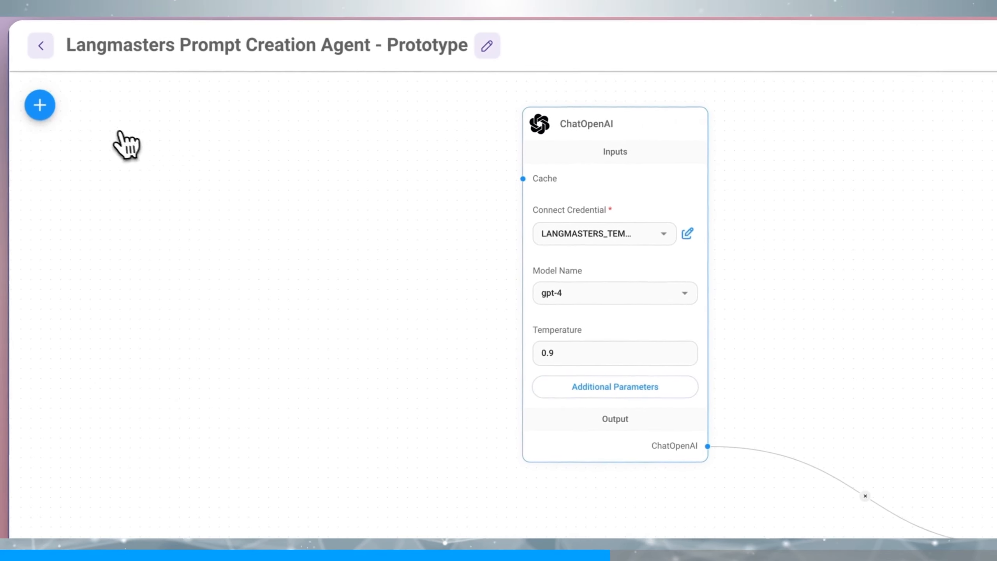
Examine the Memory nodes available to add, from Buffer Memory to Zep Memory
{"action": "left_click", "coordinate": [41, 104]}
{"action": "left_click", "coordinate": [221, 375]}
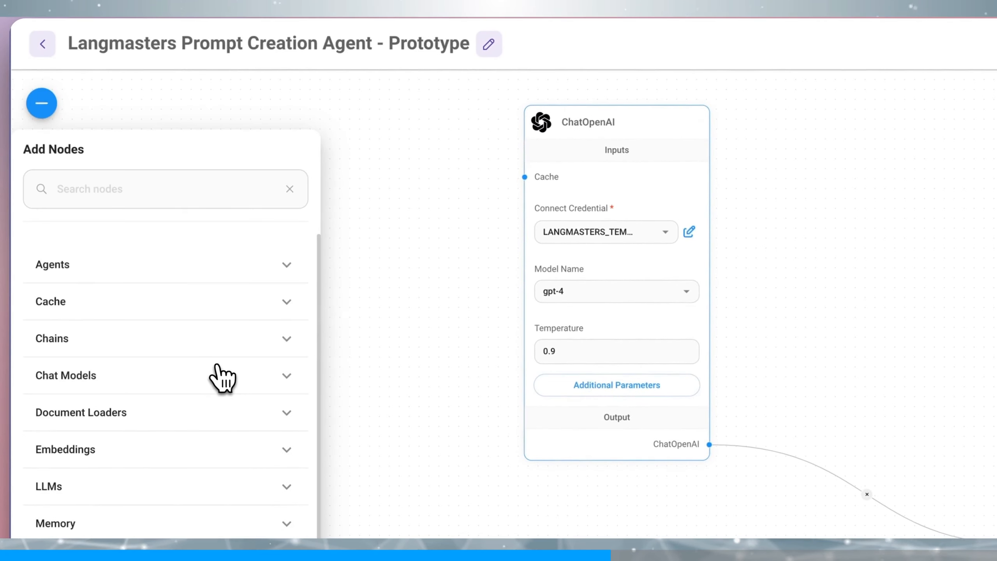
{"action": "scroll", "coordinate": [211, 399], "scroll_direction": "down", "scroll_amount": 5}
{"action": "left_click", "coordinate": [197, 340]}
{"action": "scroll", "coordinate": [197, 316], "scroll_direction": "down", "scroll_amount": 1}
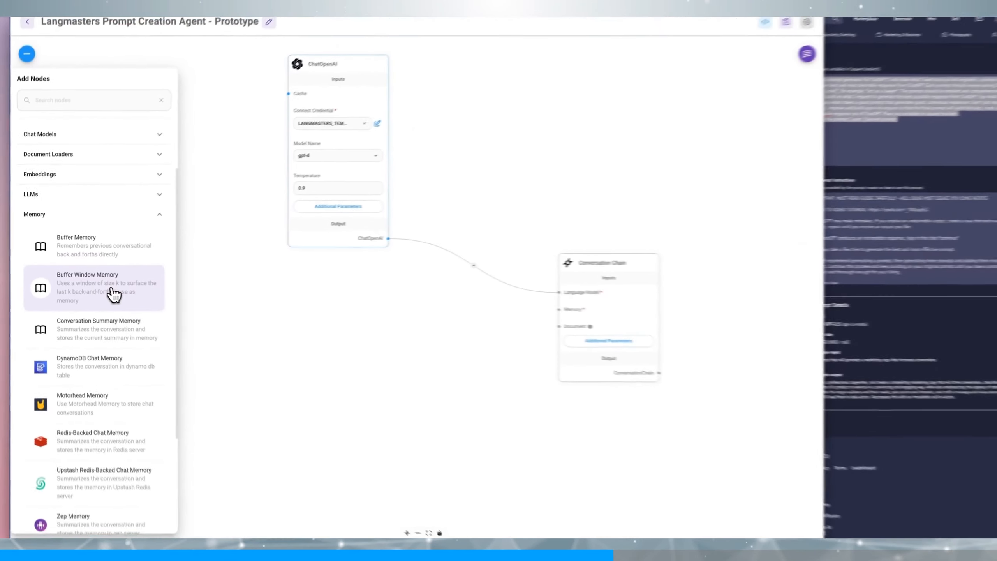
{"action": "scroll", "coordinate": [111, 292], "scroll_direction": "down", "scroll_amount": 2}
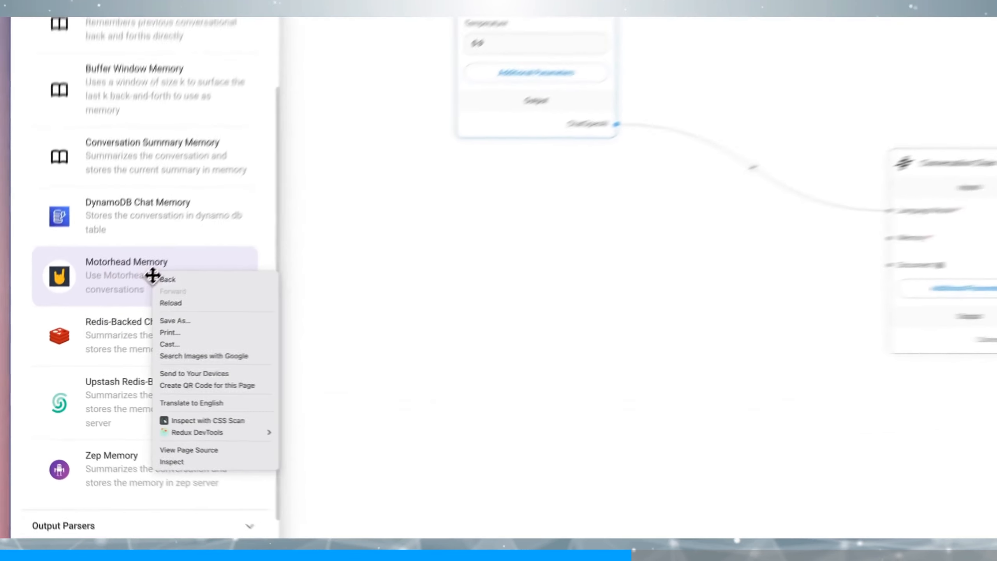
{"action": "right_click", "coordinate": [92, 326]}
{"action": "left_click", "coordinate": [57, 327]}
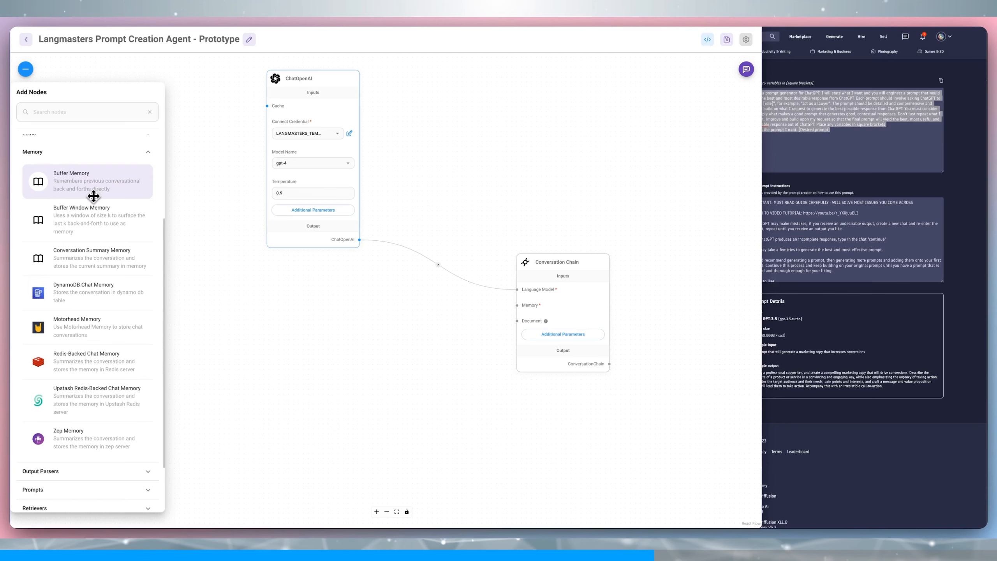
{"action": "right_click", "coordinate": [94, 192]}
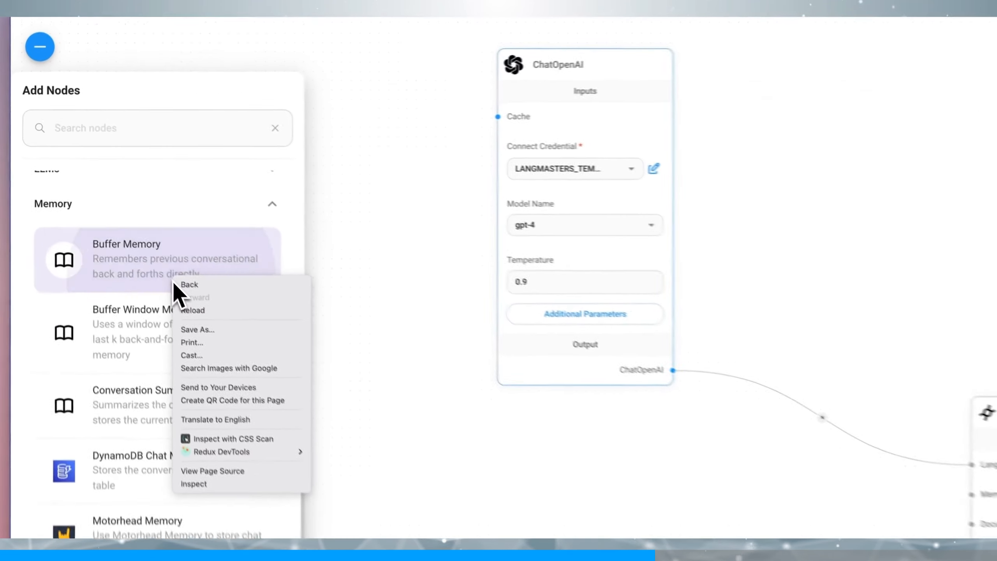
{"action": "left_click", "coordinate": [84, 187]}
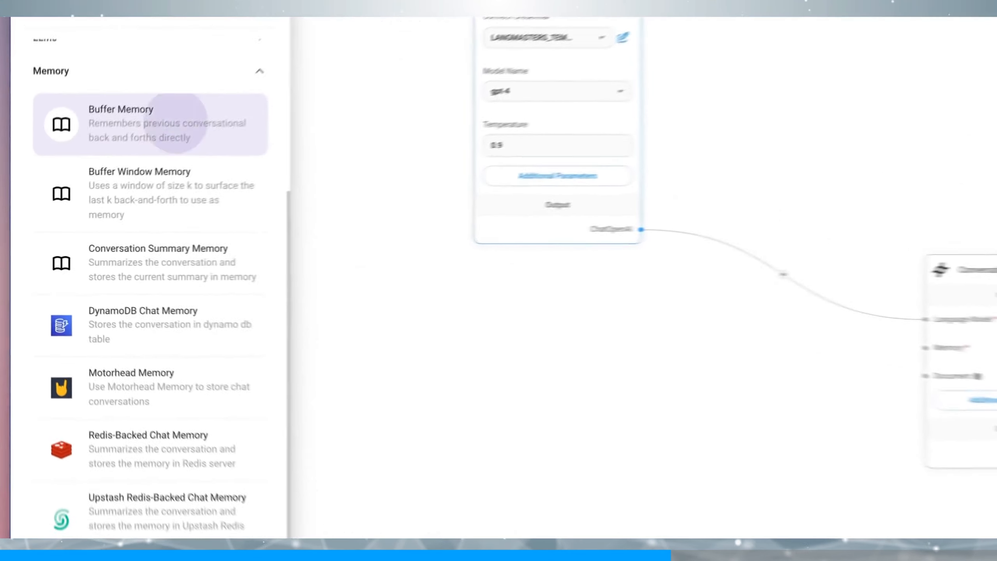
Add a Buffer Memory node below ChatOpenAI and connect its output to the Conversation Chain's Memory input
{"action": "left_click_drag", "start_coordinate": [127, 192], "coordinate": [292, 352]}
{"action": "left_click", "coordinate": [573, 451]}
{"action": "left_click_drag", "start_coordinate": [588, 431], "coordinate": [503, 428]}
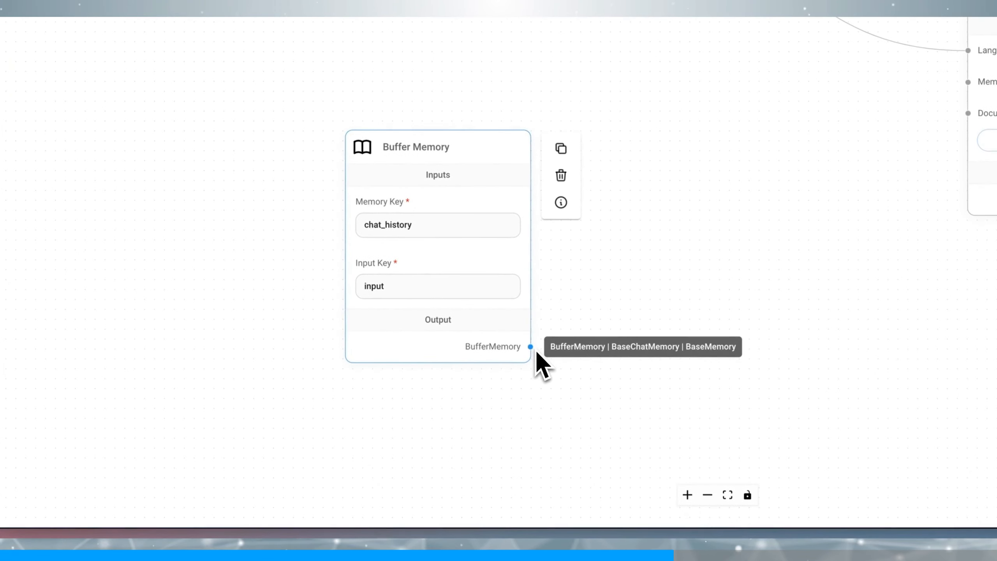
{"action": "left_click_drag", "start_coordinate": [533, 350], "coordinate": [727, 214]}
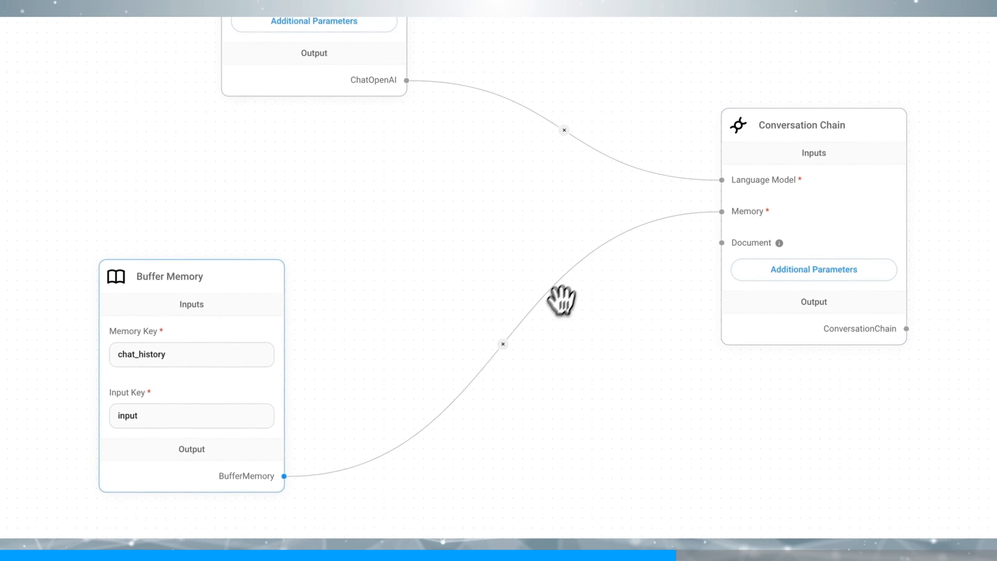
Try feeding the Conversation Chain's Memory input from an InMemory Cache node, remove that node and reconnect Buffer Memory
{"action": "left_click", "coordinate": [46, 104]}
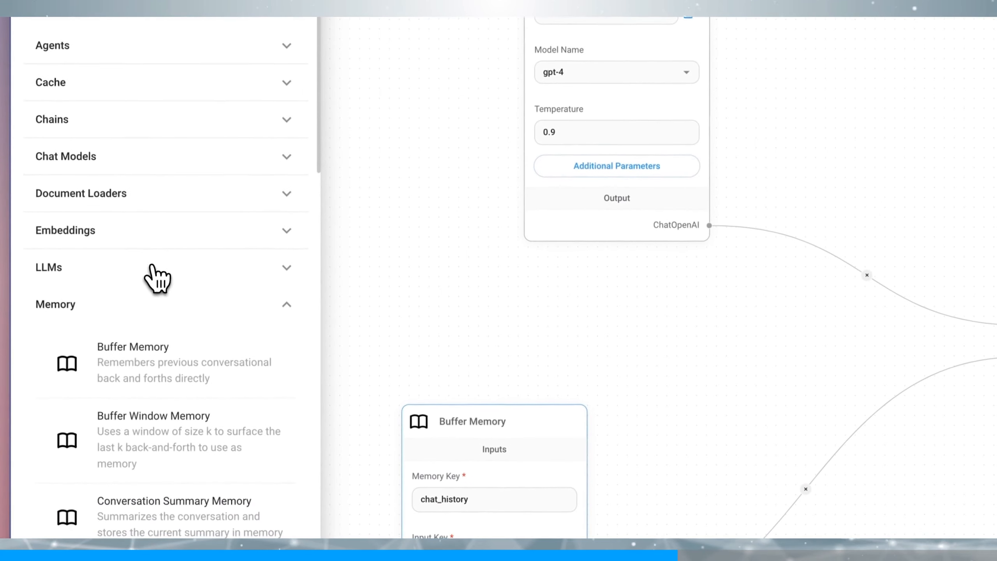
{"action": "left_click", "coordinate": [154, 306]}
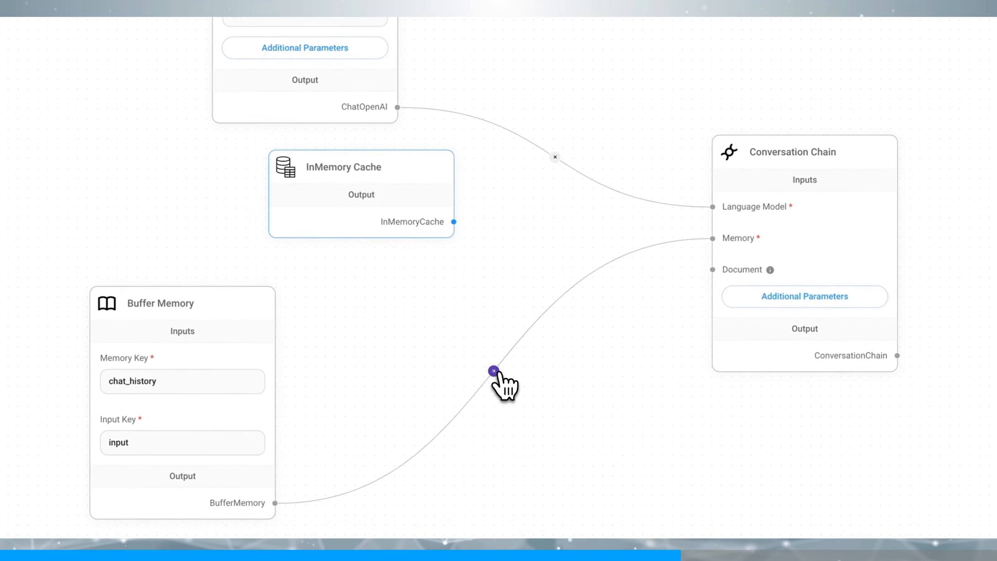
{"action": "left_click", "coordinate": [494, 371]}
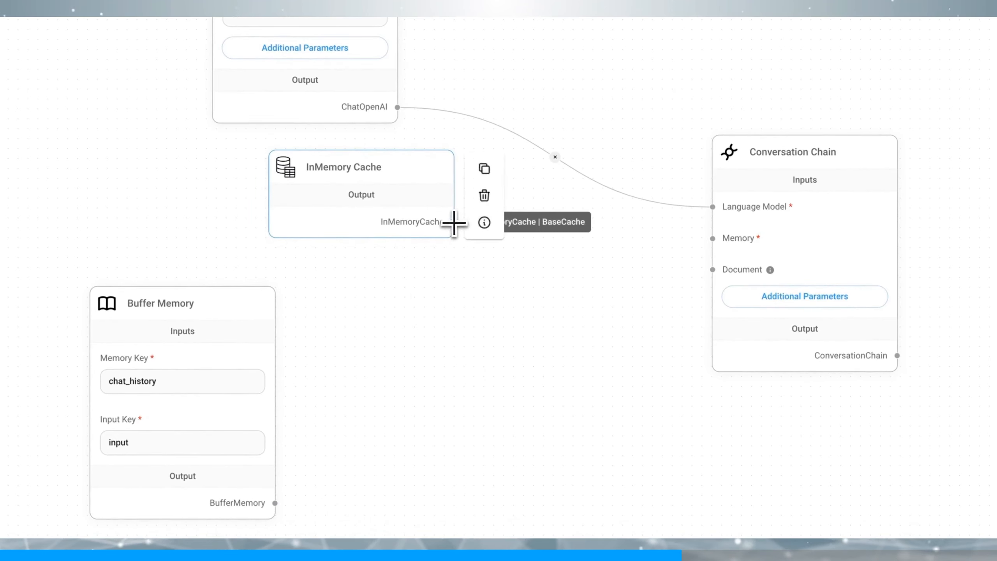
{"action": "left_click_drag", "start_coordinate": [454, 223], "coordinate": [714, 241]}
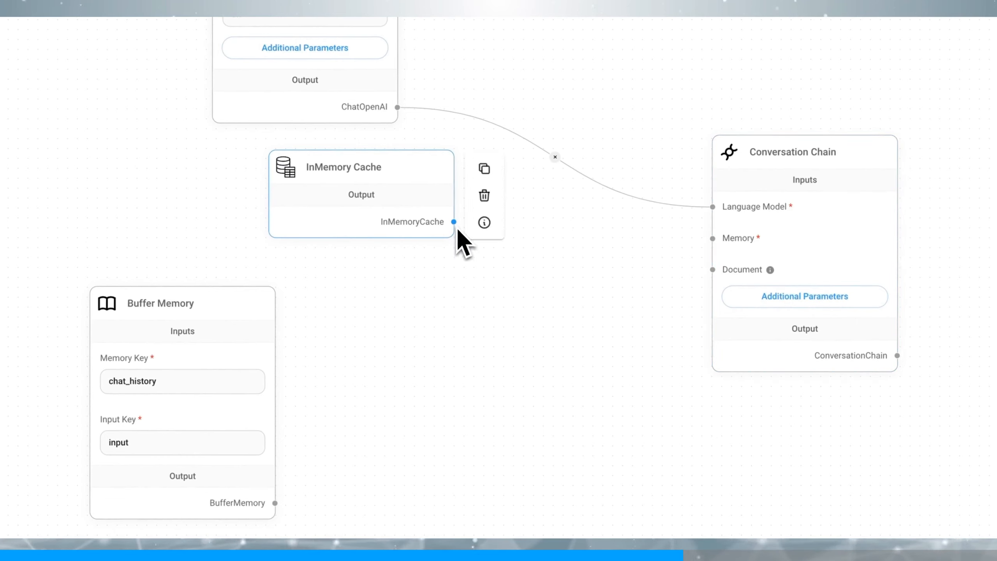
{"action": "left_click_drag", "start_coordinate": [454, 222], "coordinate": [713, 238]}
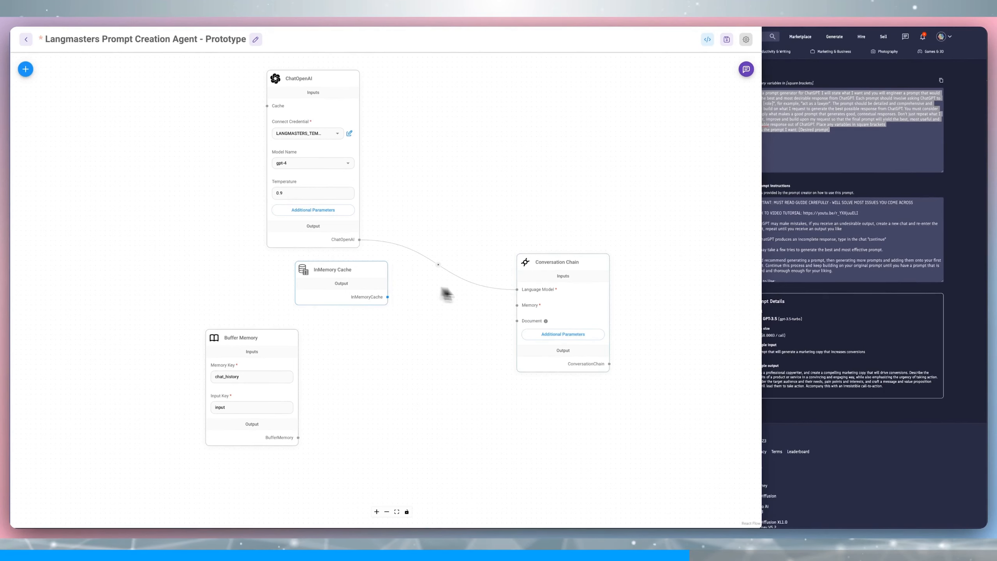
{"action": "left_click", "coordinate": [403, 283]}
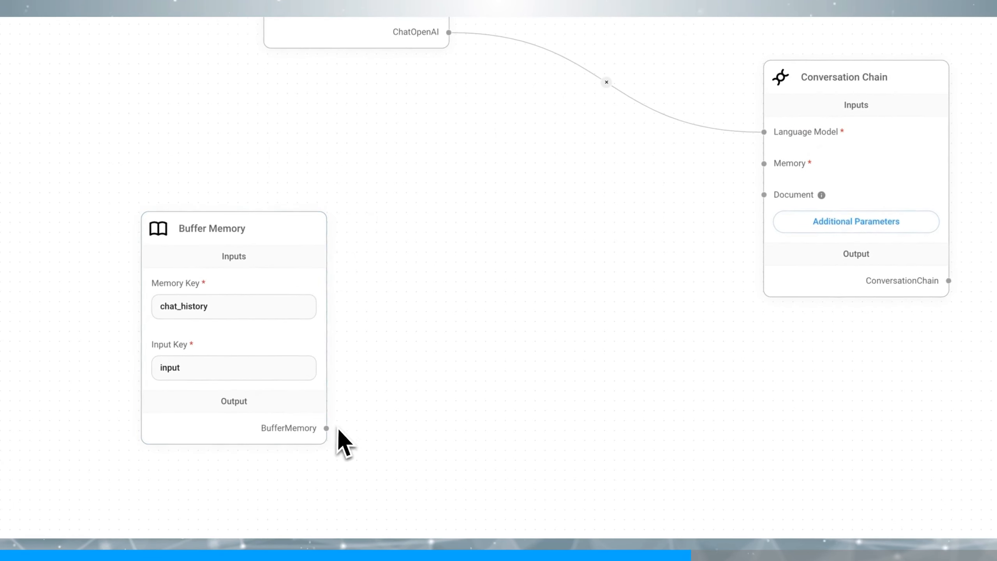
{"action": "left_click_drag", "start_coordinate": [327, 428], "coordinate": [739, 187]}
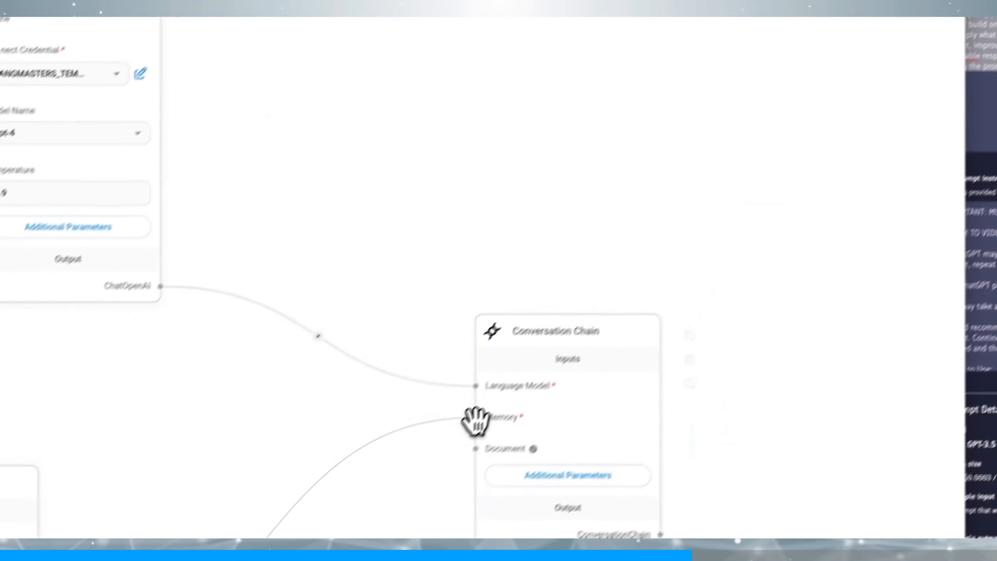
Rearrange the three nodes, with Buffer Memory directly below ChatOpenAI and the Conversation Chain to the right of both
{"action": "left_click_drag", "start_coordinate": [870, 99], "coordinate": [930, 0]}
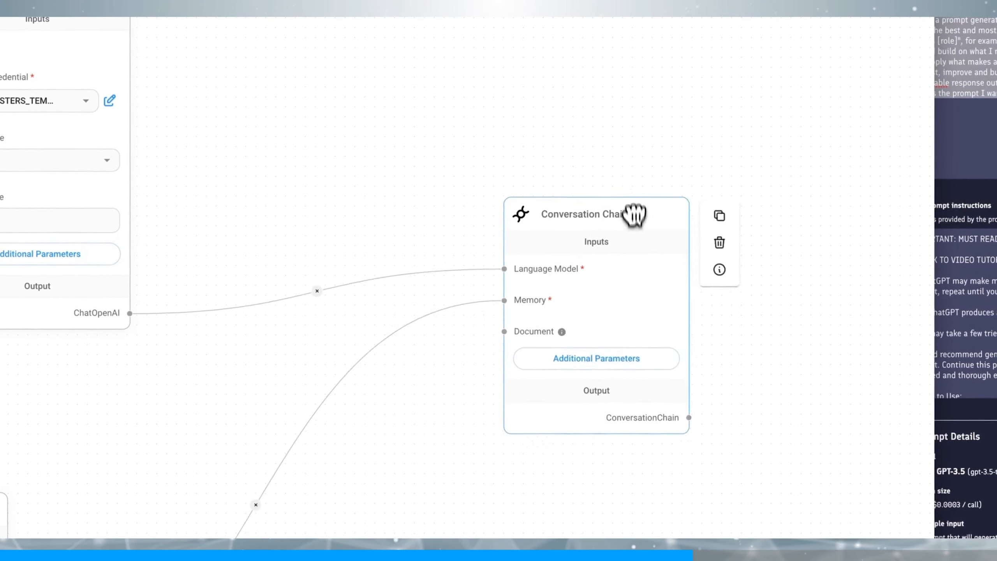
{"action": "left_click_drag", "start_coordinate": [634, 215], "coordinate": [568, 216]}
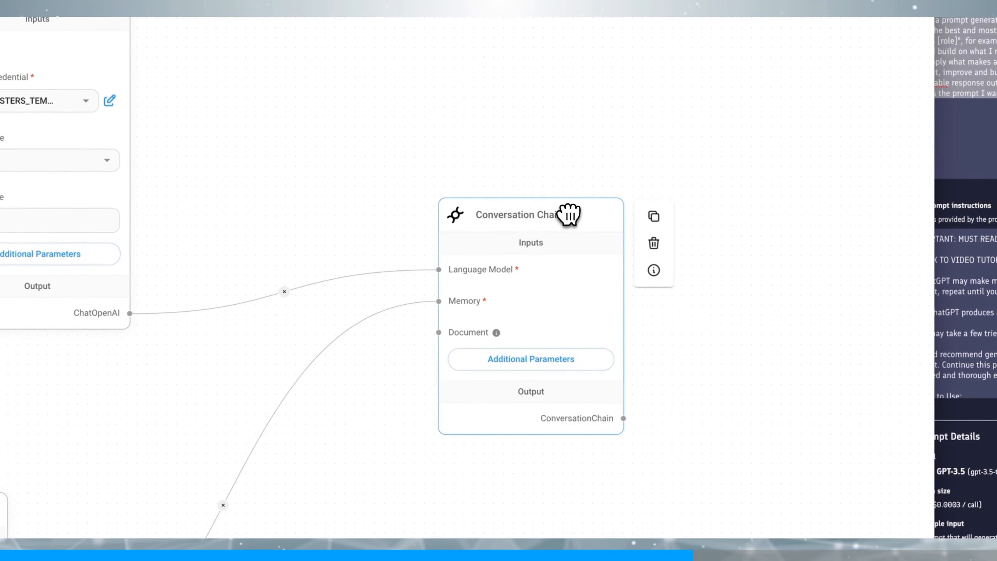
{"action": "left_click_drag", "start_coordinate": [511, 118], "coordinate": [427, 111]}
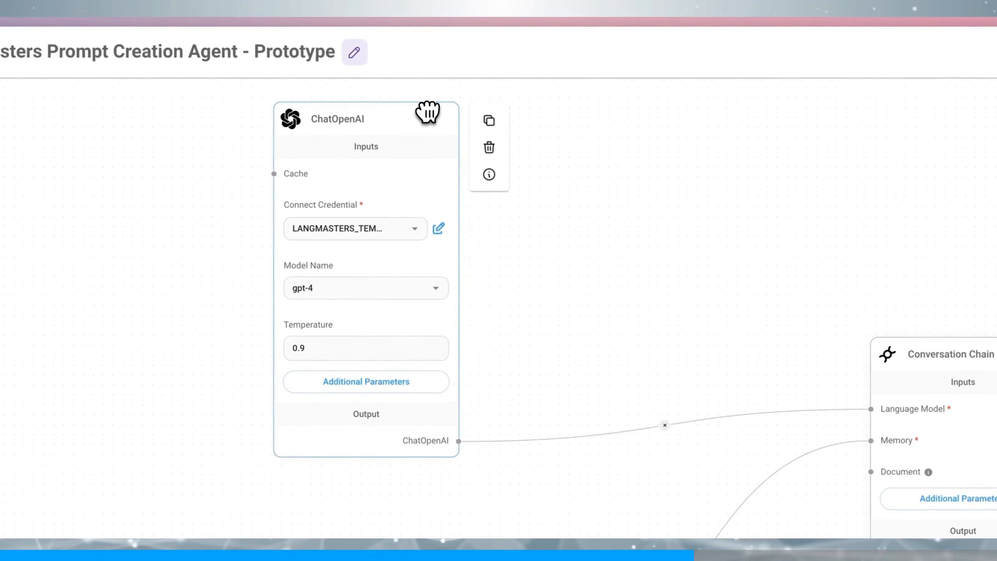
{"action": "left_click_drag", "start_coordinate": [415, 459], "coordinate": [438, 300]}
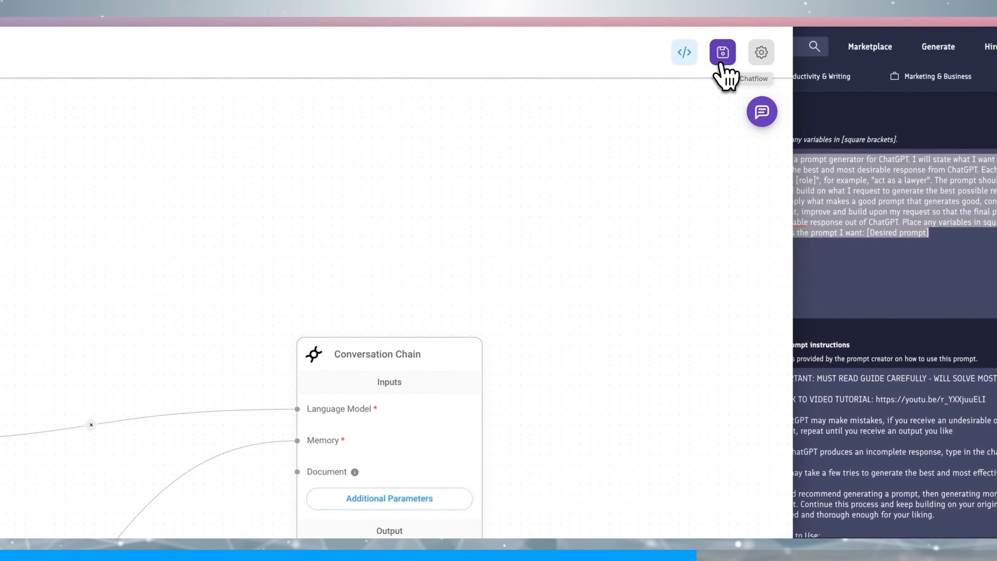
{"action": "left_click_drag", "start_coordinate": [470, 352], "coordinate": [394, 313]}
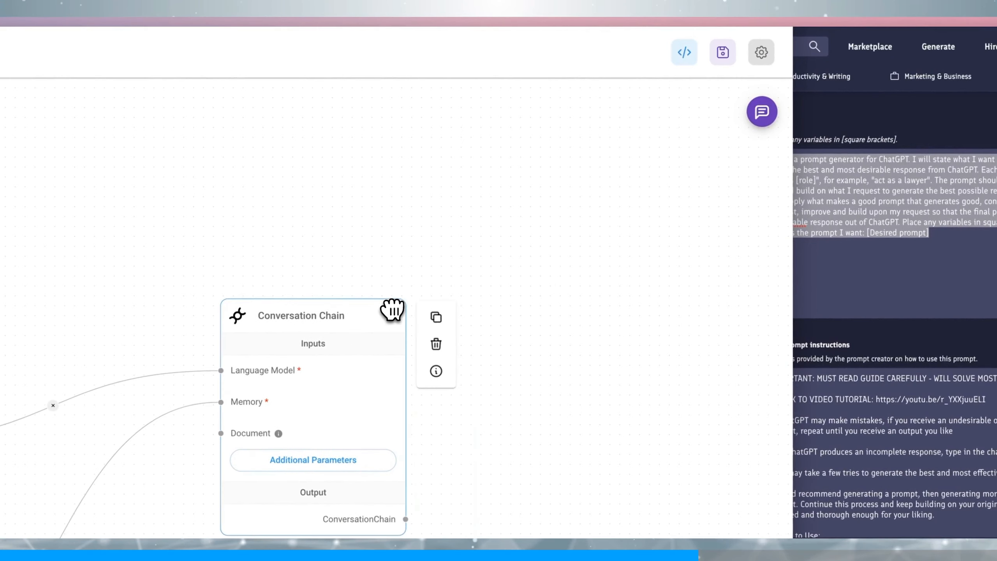
{"action": "left_click_drag", "start_coordinate": [334, 333], "coordinate": [277, 302]}
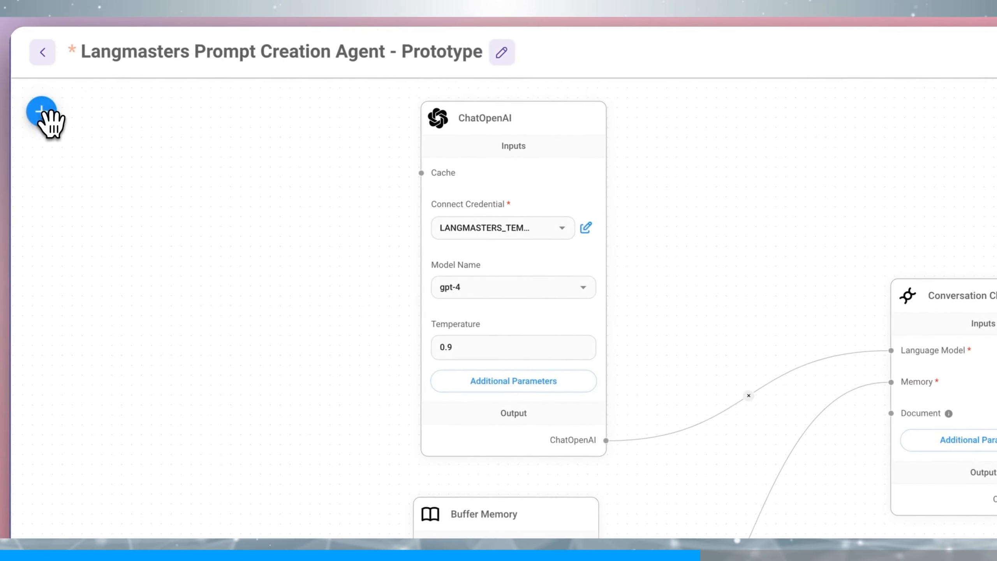
Read the help note on the Conversation Chain's Document input and shift the node slightly to the right
{"action": "left_click", "coordinate": [41, 111]}
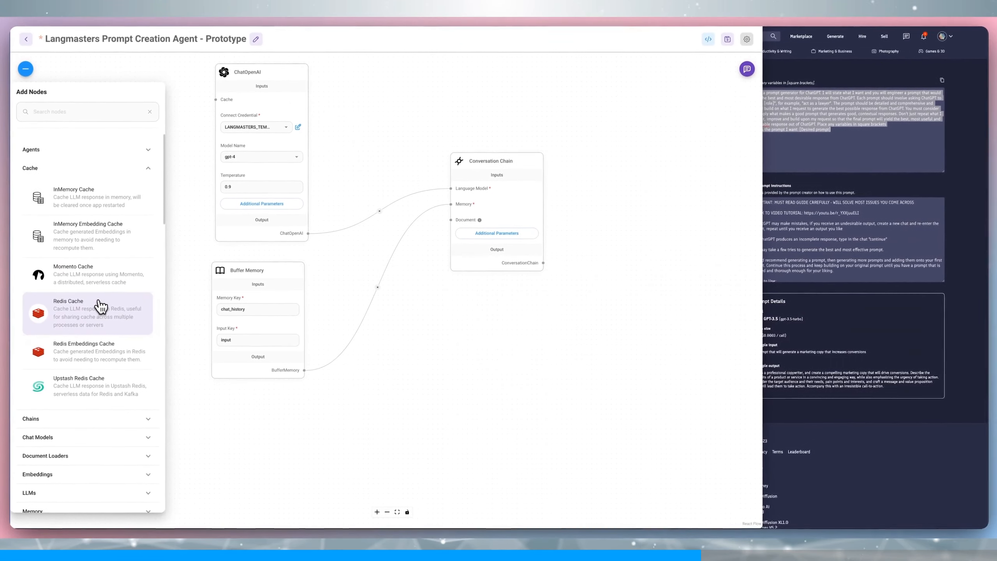
{"action": "scroll", "coordinate": [101, 307], "scroll_direction": "down", "scroll_amount": 1}
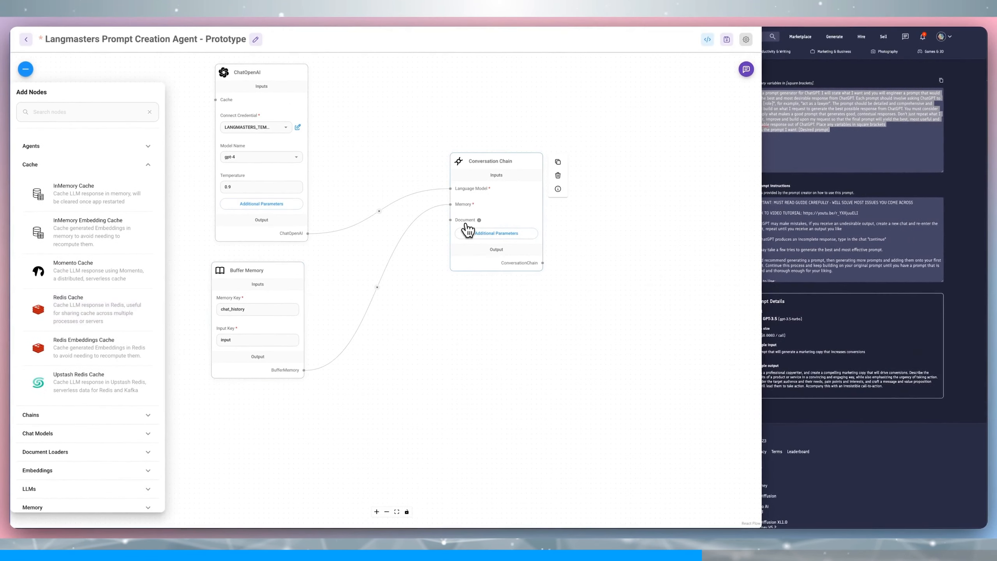
{"action": "mouse_move", "coordinate": [479, 221]}
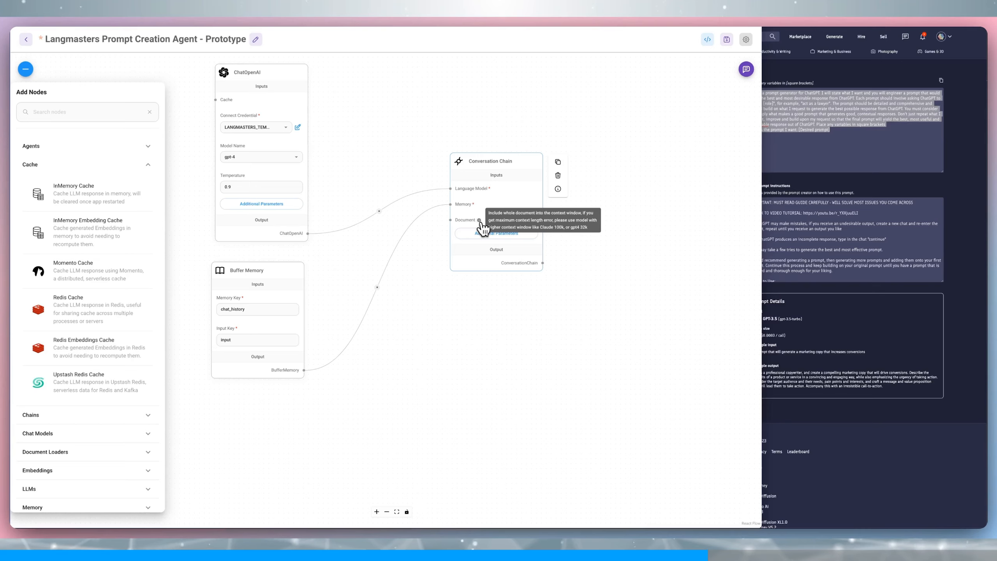
{"action": "right_click", "coordinate": [480, 222]}
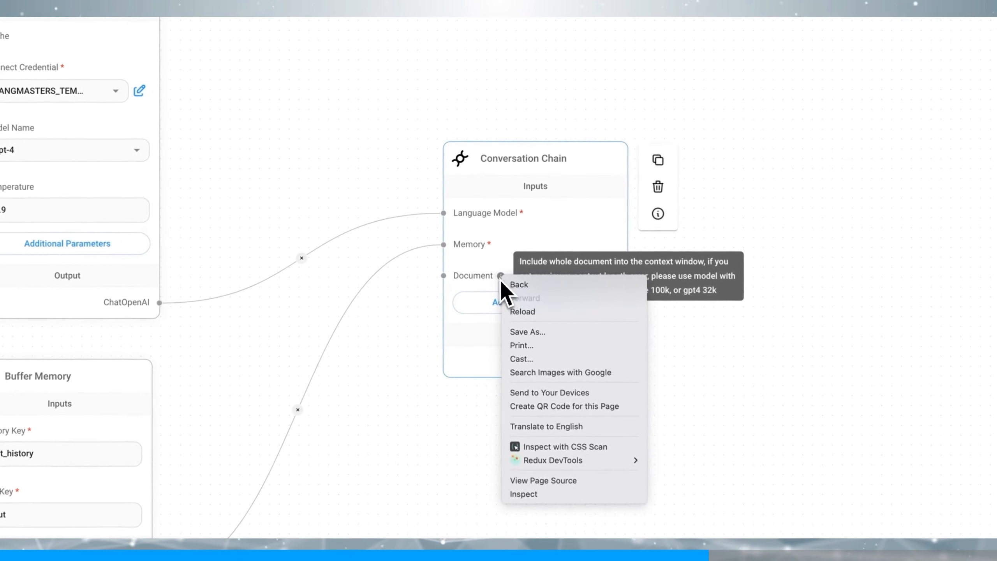
{"action": "left_click", "coordinate": [498, 279]}
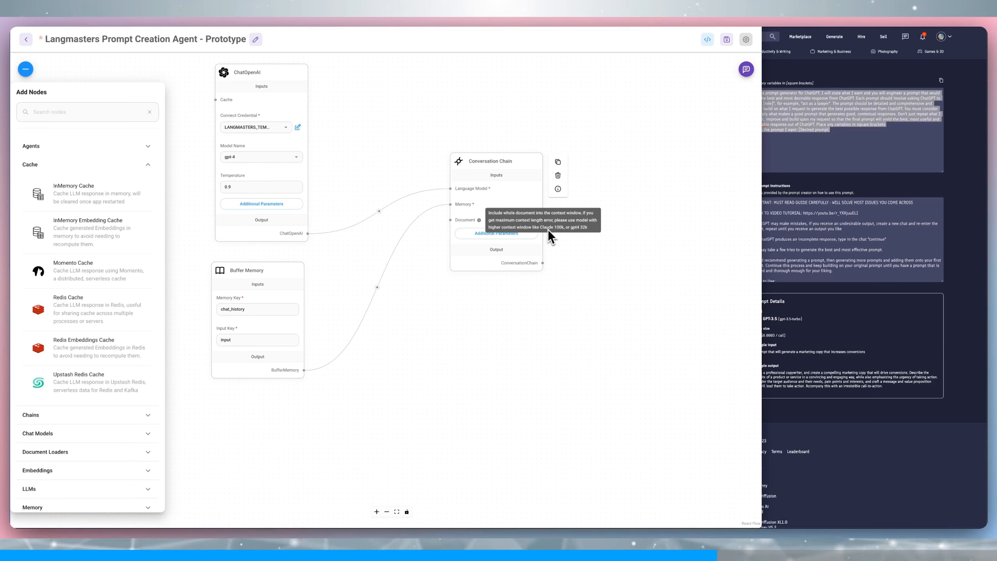
{"action": "left_click_drag", "start_coordinate": [508, 161], "coordinate": [530, 160]}
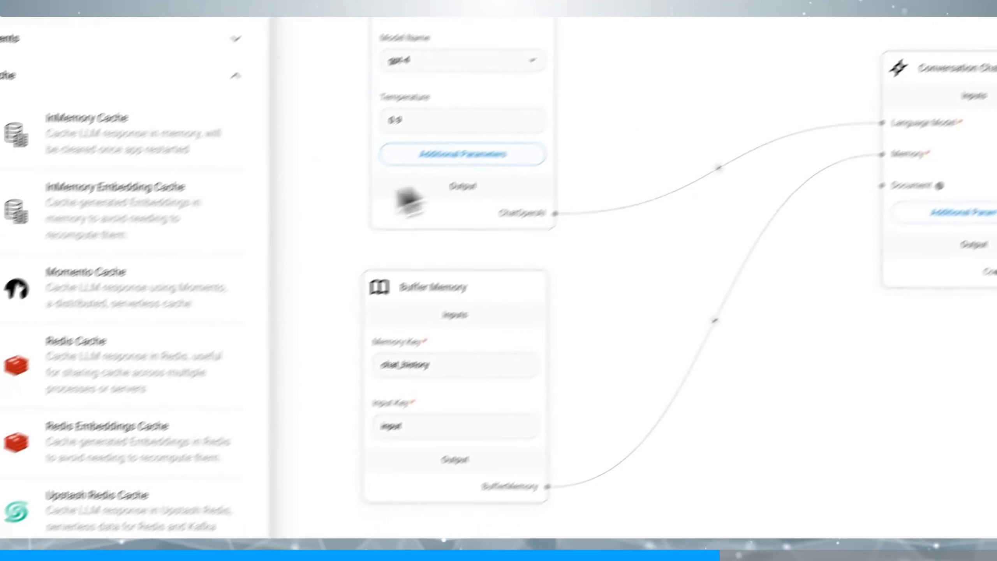
Examine the Document Loaders nodes available to add, from API Loader to VectorStore To Document
{"action": "scroll", "coordinate": [214, 315], "scroll_direction": "down", "scroll_amount": 5}
{"action": "left_click", "coordinate": [217, 442]}
{"action": "scroll", "coordinate": [223, 415], "scroll_direction": "down", "scroll_amount": 2}
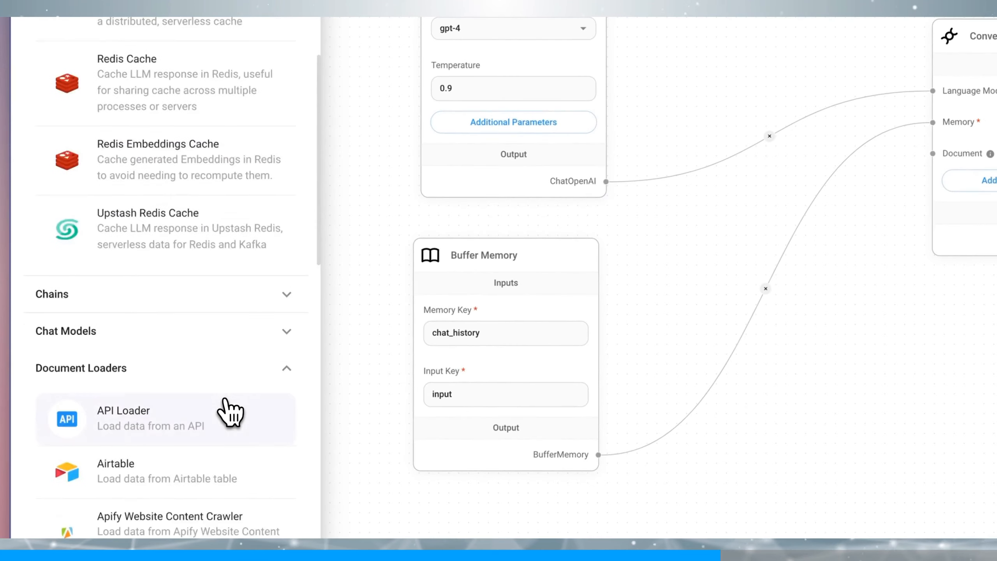
{"action": "scroll", "coordinate": [229, 412], "scroll_direction": "down", "scroll_amount": 4}
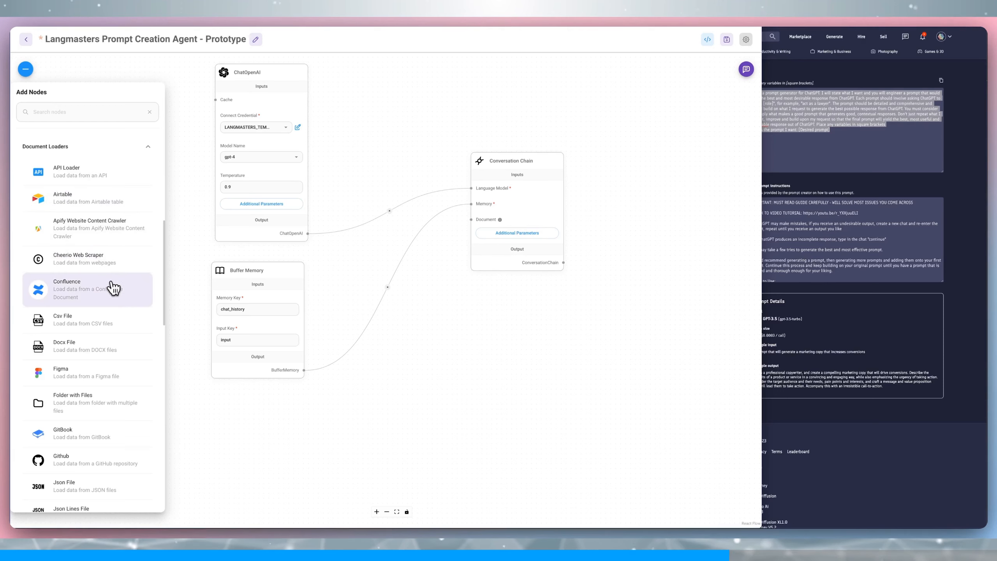
{"action": "scroll", "coordinate": [113, 302], "scroll_direction": "down", "scroll_amount": 2}
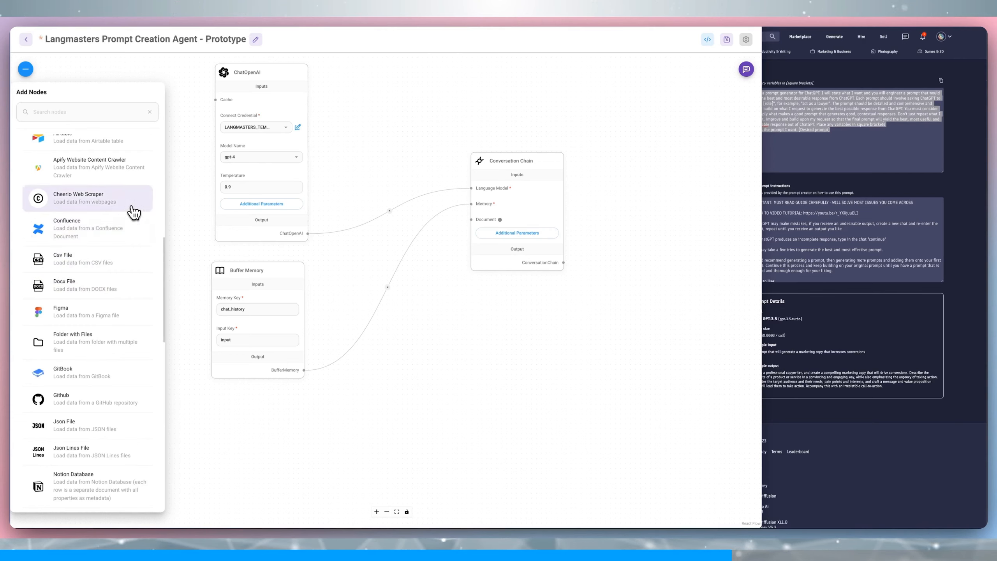
{"action": "scroll", "coordinate": [133, 212], "scroll_direction": "down", "scroll_amount": 1}
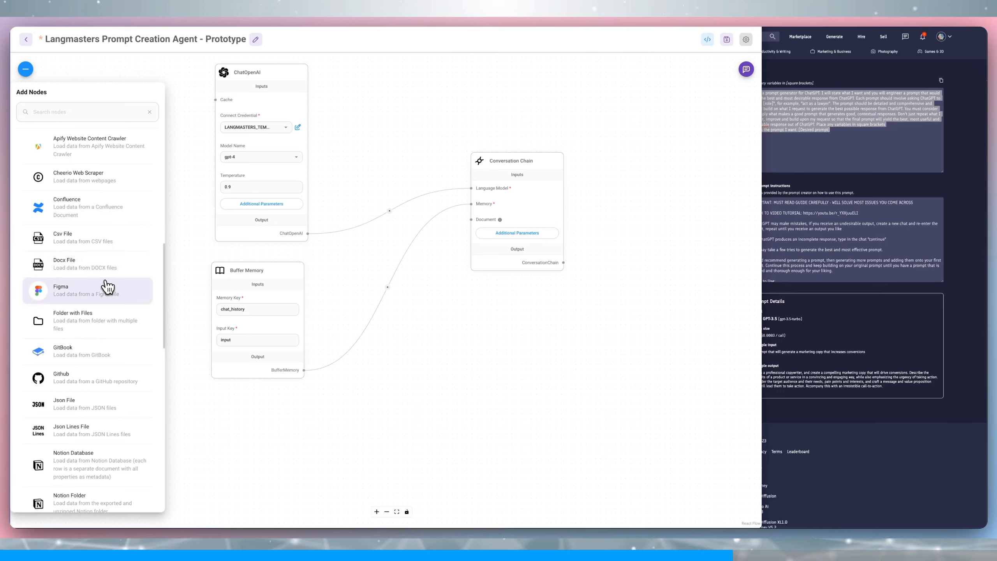
{"action": "scroll", "coordinate": [100, 340], "scroll_direction": "down", "scroll_amount": 1}
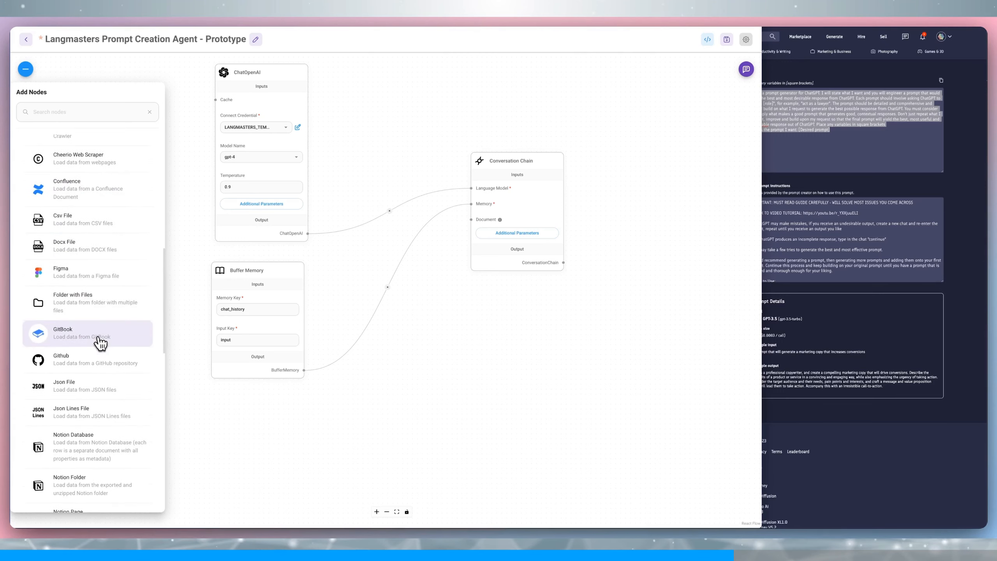
{"action": "scroll", "coordinate": [131, 311], "scroll_direction": "down", "scroll_amount": 3}
{"action": "scroll", "coordinate": [121, 361], "scroll_direction": "down", "scroll_amount": 7}
{"action": "scroll", "coordinate": [120, 368], "scroll_direction": "down", "scroll_amount": 3}
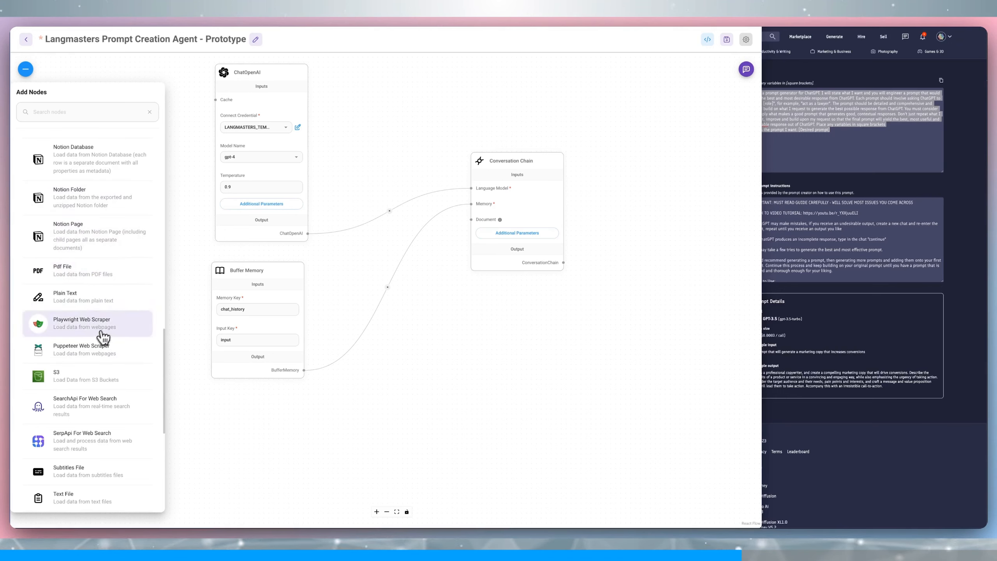
{"action": "scroll", "coordinate": [91, 420], "scroll_direction": "down", "scroll_amount": 1}
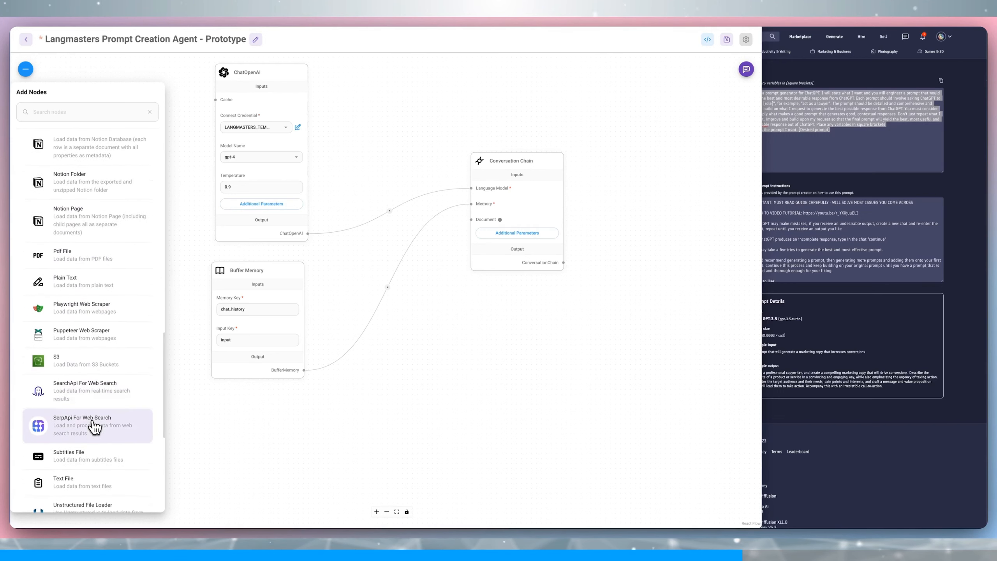
{"action": "scroll", "coordinate": [92, 420], "scroll_direction": "down", "scroll_amount": 1}
{"action": "scroll", "coordinate": [92, 422], "scroll_direction": "down", "scroll_amount": 1}
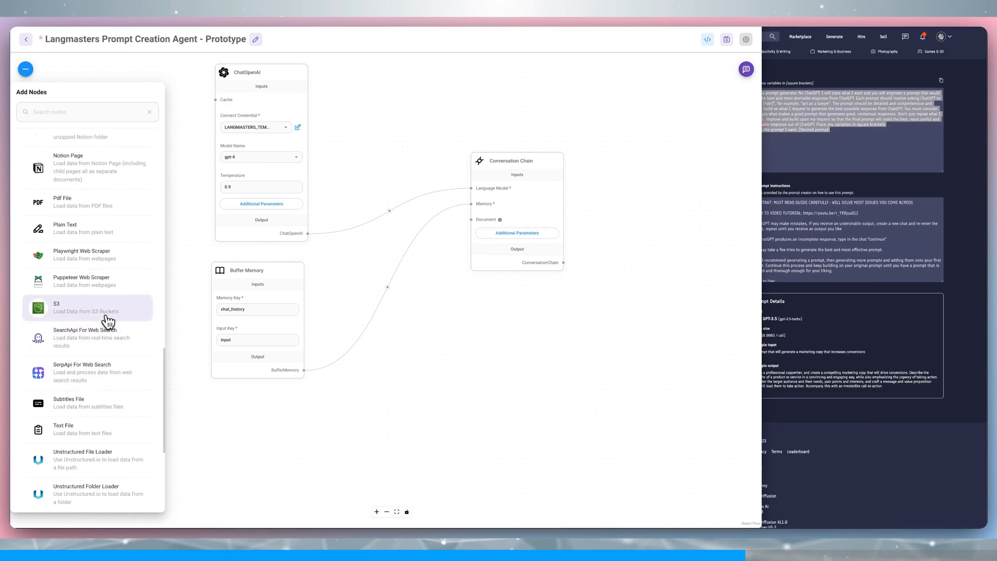
{"action": "scroll", "coordinate": [102, 382], "scroll_direction": "down", "scroll_amount": 3}
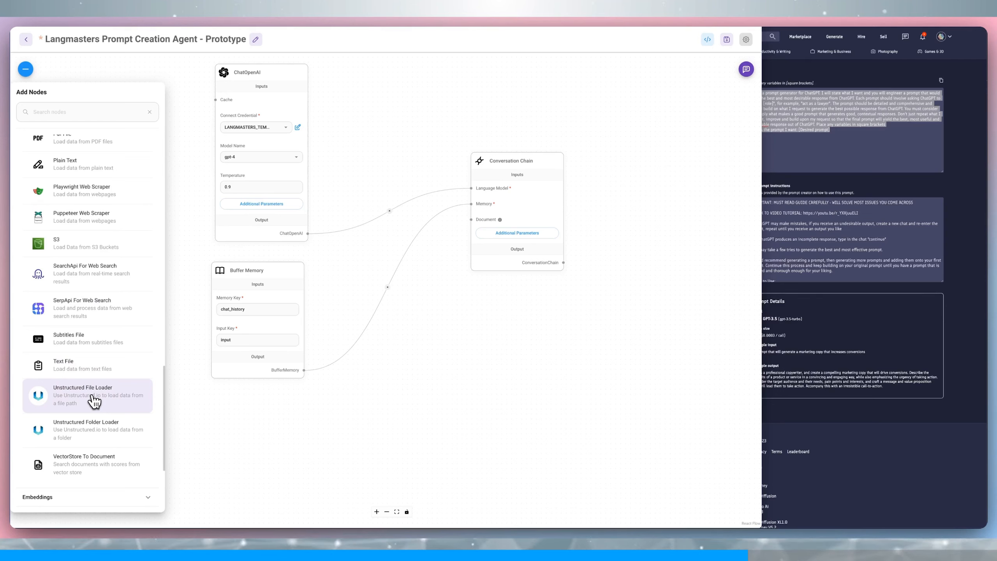
Add a Csv File document loader node and move ChatOpenAI and Buffer Memory up to make room for it
{"action": "scroll", "coordinate": [95, 400], "scroll_direction": "up", "scroll_amount": 8}
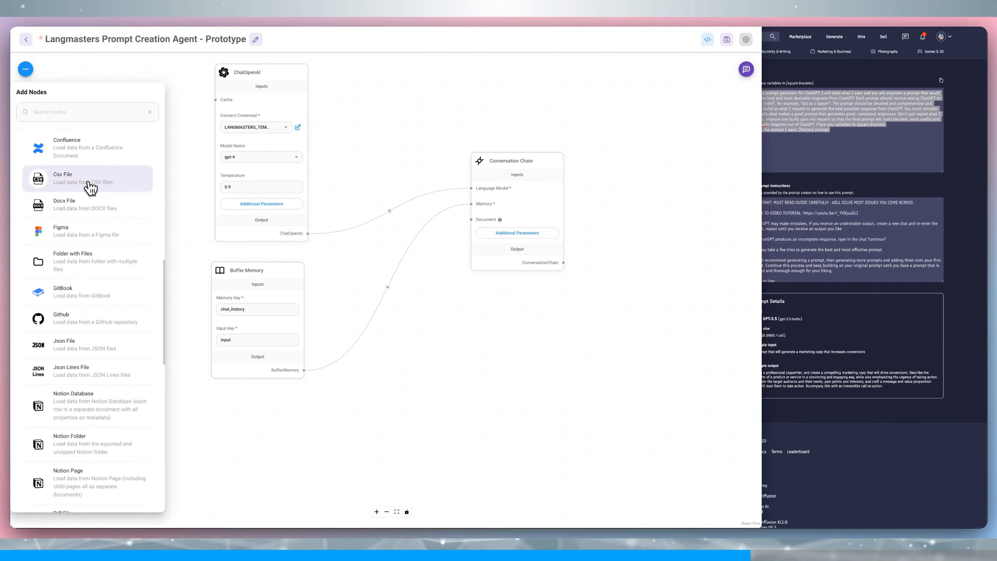
{"action": "left_click_drag", "start_coordinate": [86, 188], "coordinate": [406, 319]}
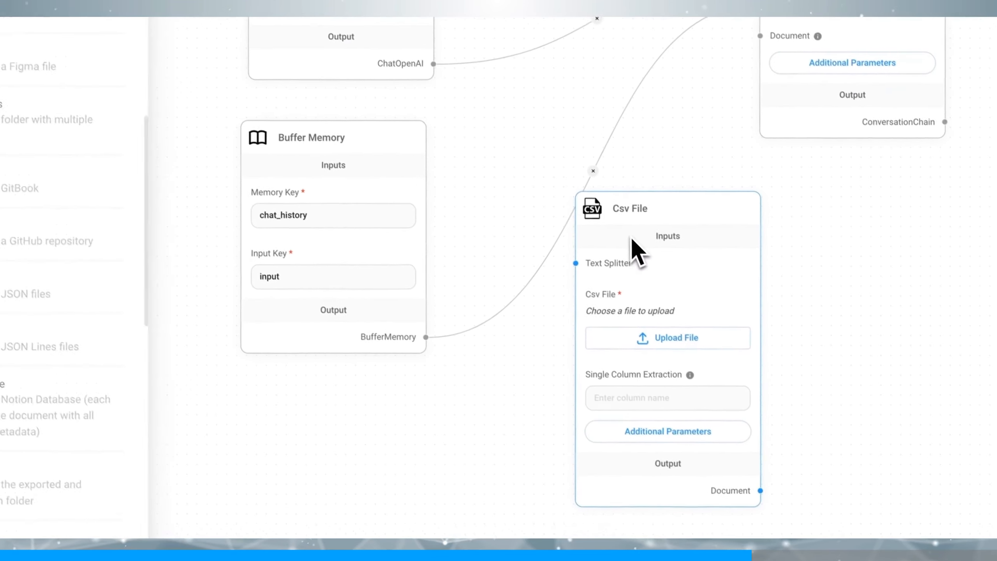
{"action": "left_click_drag", "start_coordinate": [400, 141], "coordinate": [295, 118]}
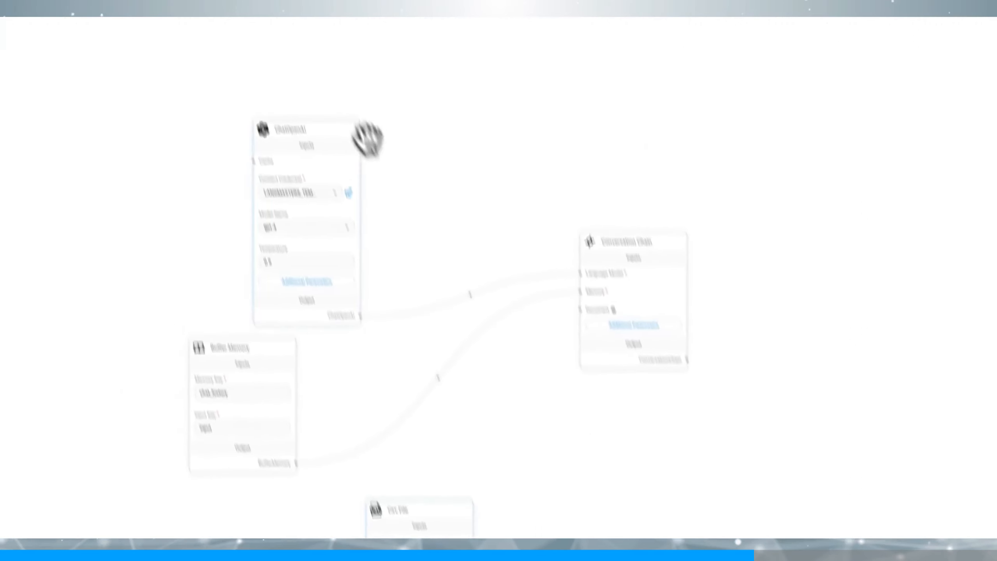
{"action": "left_click_drag", "start_coordinate": [356, 210], "coordinate": [338, 116]}
{"action": "left_click_drag", "start_coordinate": [269, 440], "coordinate": [287, 365]}
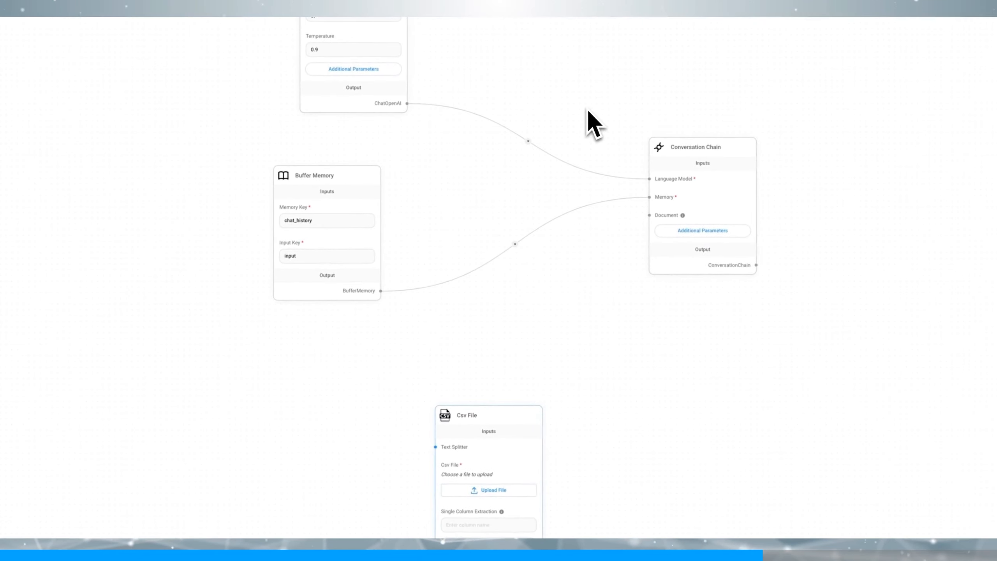
Place the Csv File node below Buffer Memory and connect its Document output to the Conversation Chain's Document input
{"action": "left_click_drag", "start_coordinate": [489, 422], "coordinate": [389, 352]}
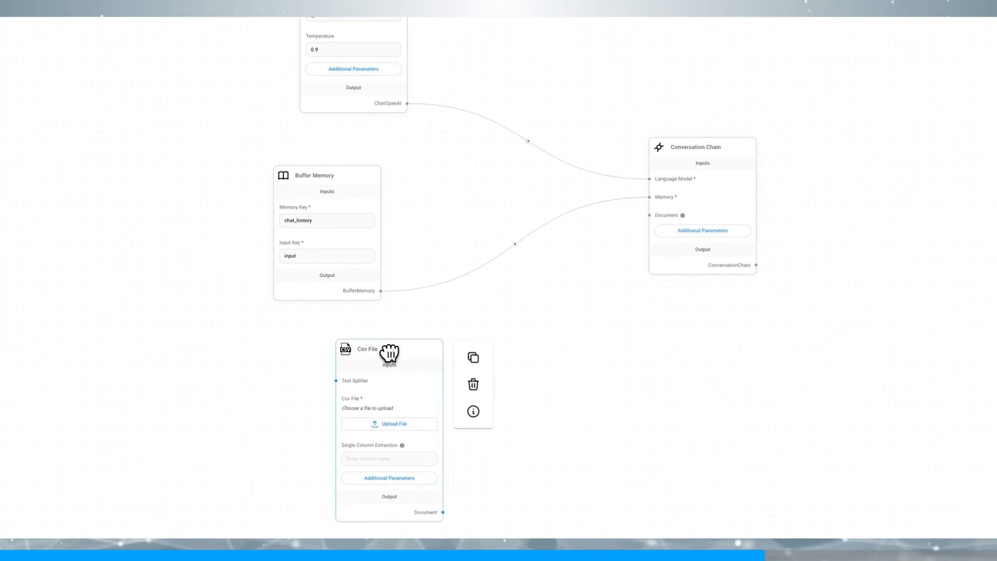
{"action": "left_click_drag", "start_coordinate": [437, 500], "coordinate": [636, 206]}
{"action": "left_click_drag", "start_coordinate": [607, 138], "coordinate": [609, 138]}
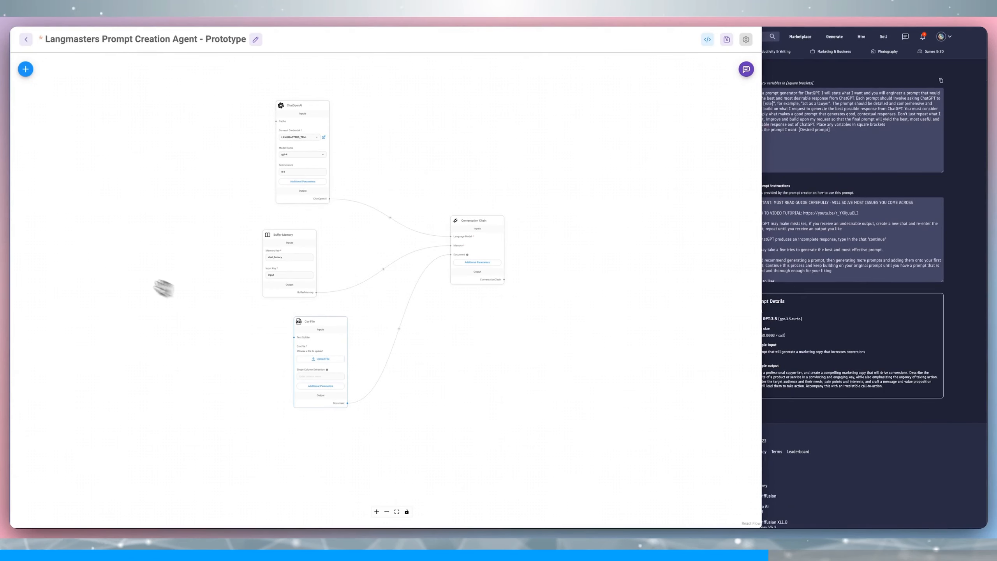
Add a Recursive Character Text Splitter node from the Text Splitters category to the left of the Csv File node
{"action": "left_click", "coordinate": [28, 71]}
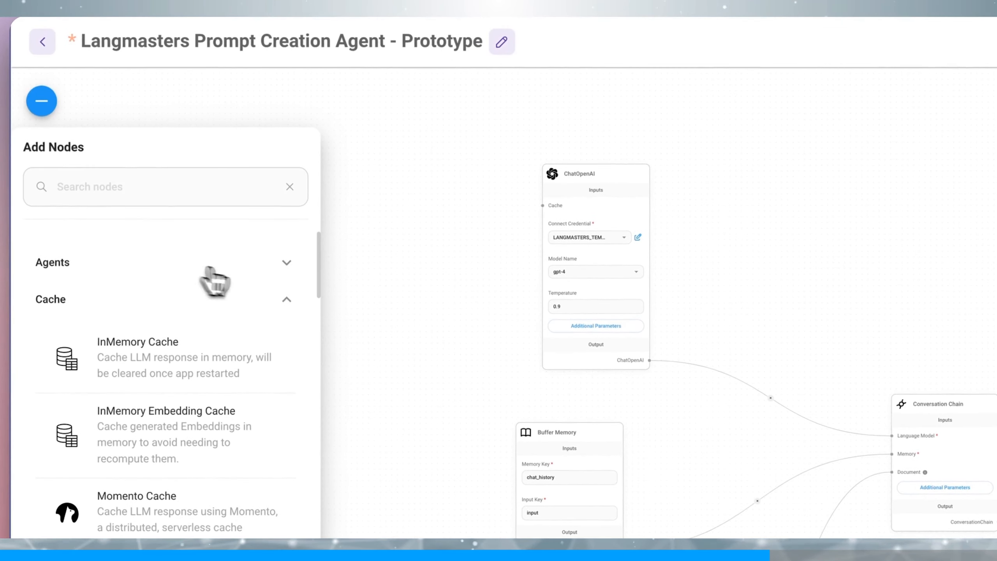
{"action": "left_click", "coordinate": [289, 305]}
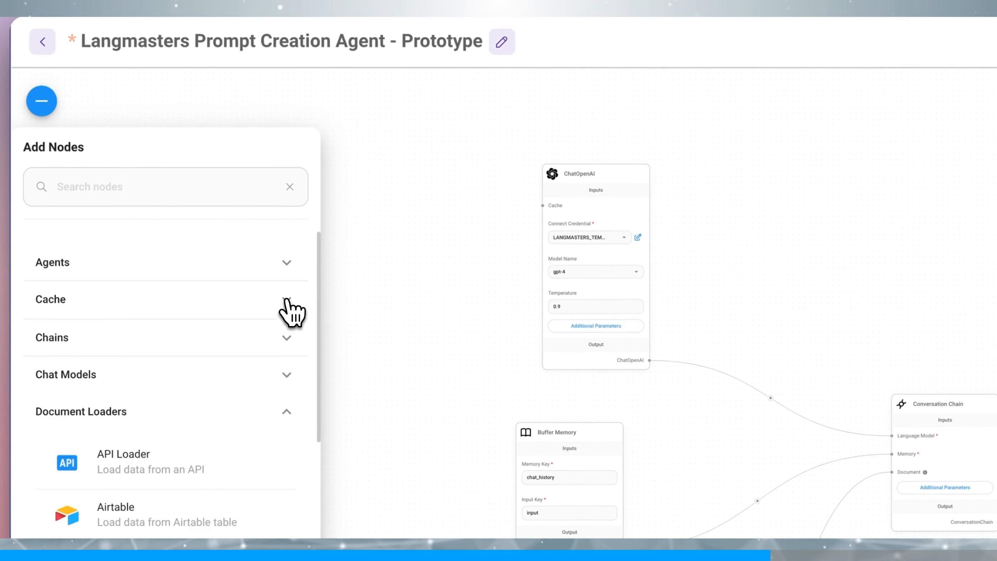
{"action": "left_click", "coordinate": [289, 410]}
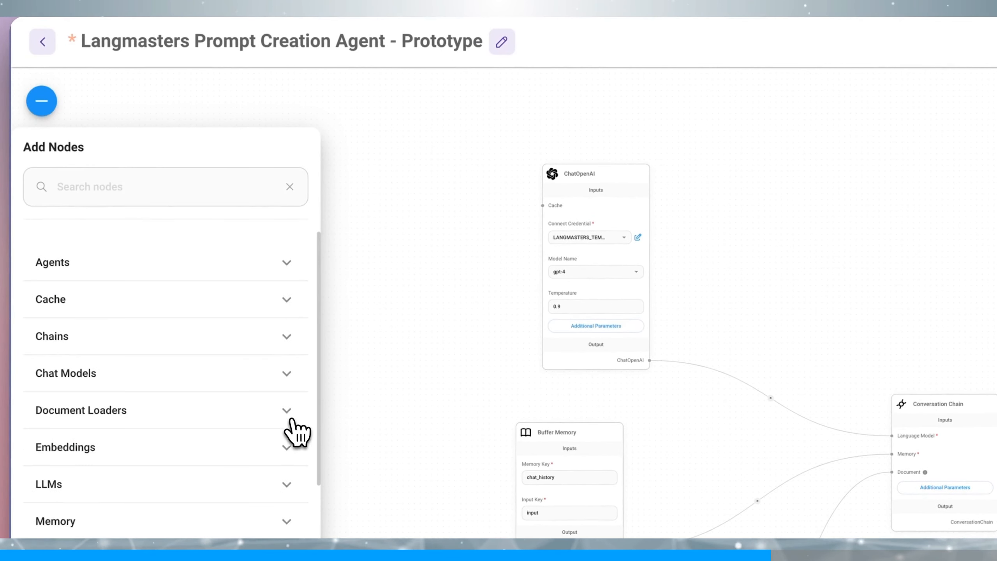
{"action": "left_click", "coordinate": [202, 382]}
{"action": "scroll", "coordinate": [193, 403], "scroll_direction": "down", "scroll_amount": 5}
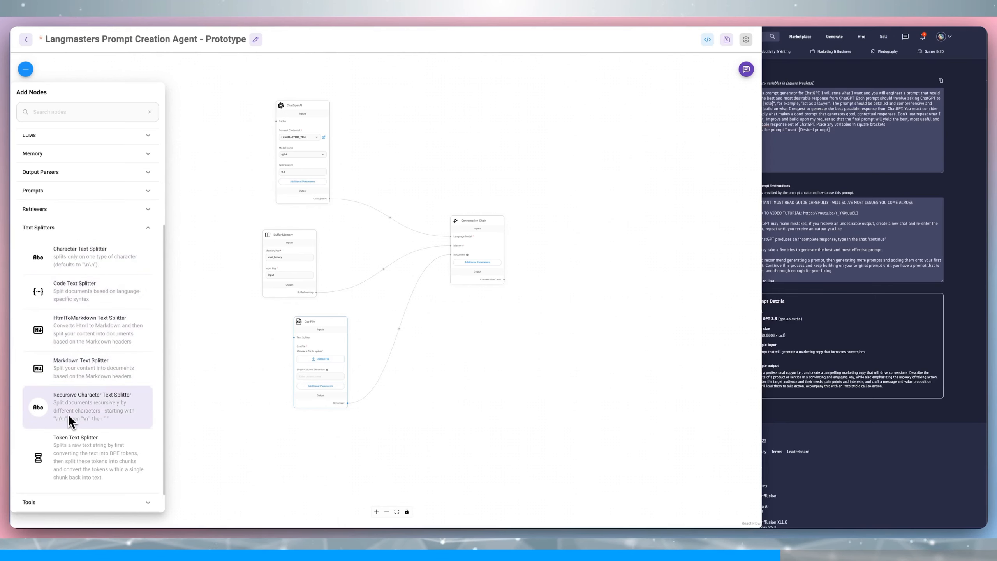
{"action": "left_click_drag", "start_coordinate": [68, 411], "coordinate": [223, 371]}
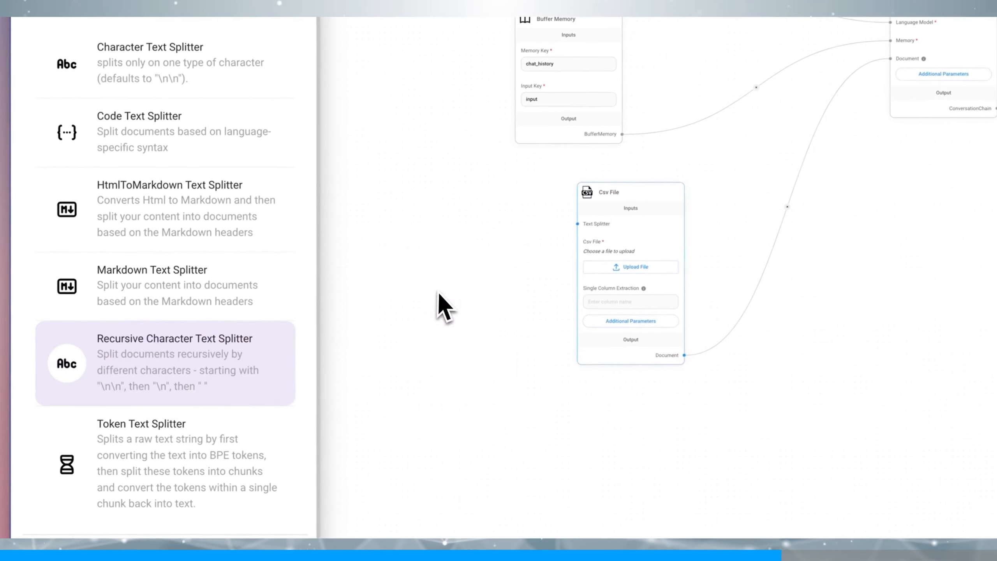
{"action": "left_click_drag", "start_coordinate": [438, 291], "coordinate": [441, 173]}
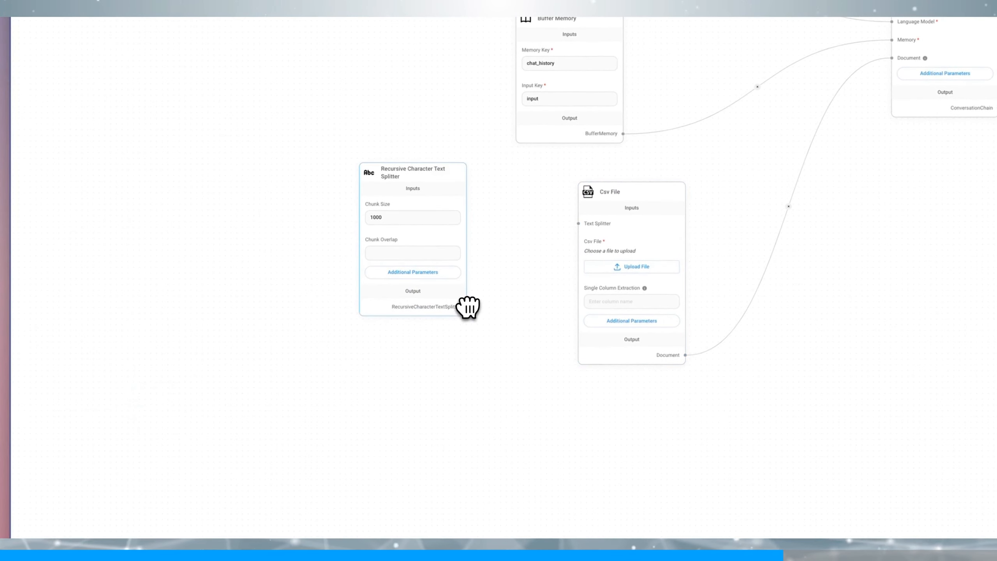
Connect the Recursive Character Text Splitter's output to the Csv File node's Text Splitter input
{"action": "left_click", "coordinate": [437, 496]}
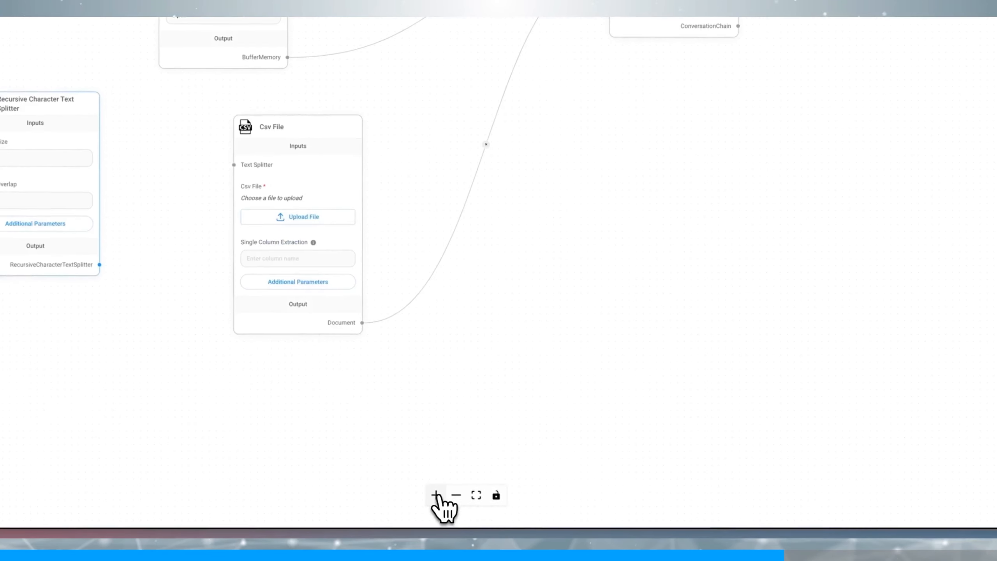
{"action": "left_click_drag", "start_coordinate": [627, 166], "coordinate": [678, 241]}
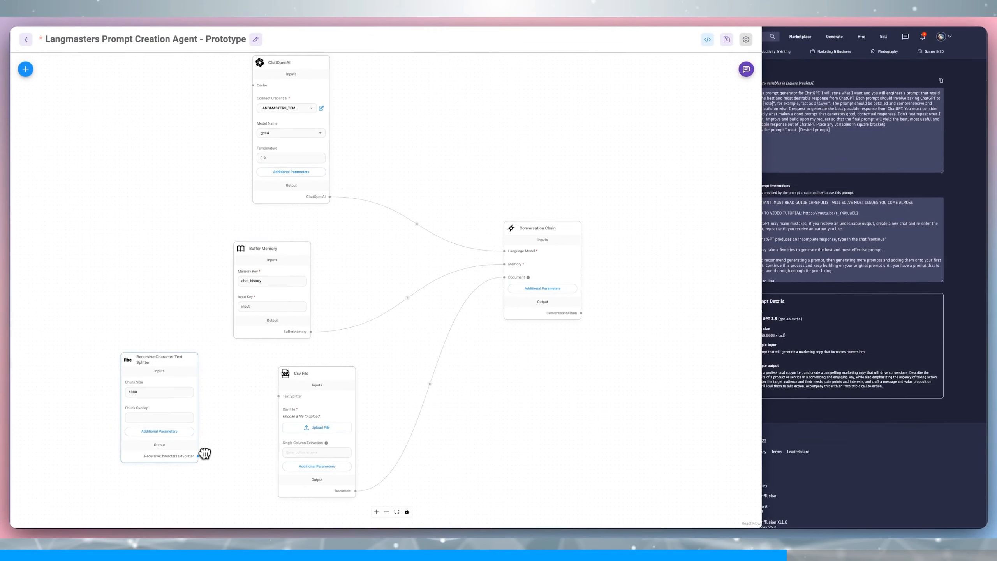
{"action": "left_click_drag", "start_coordinate": [198, 456], "coordinate": [256, 405]}
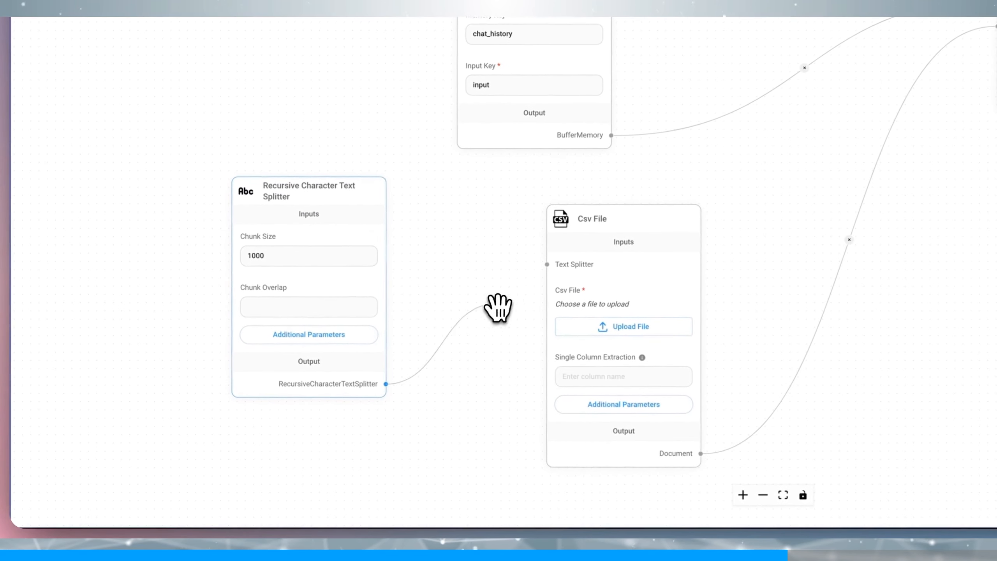
{"action": "left_click_drag", "start_coordinate": [517, 280], "coordinate": [548, 267]}
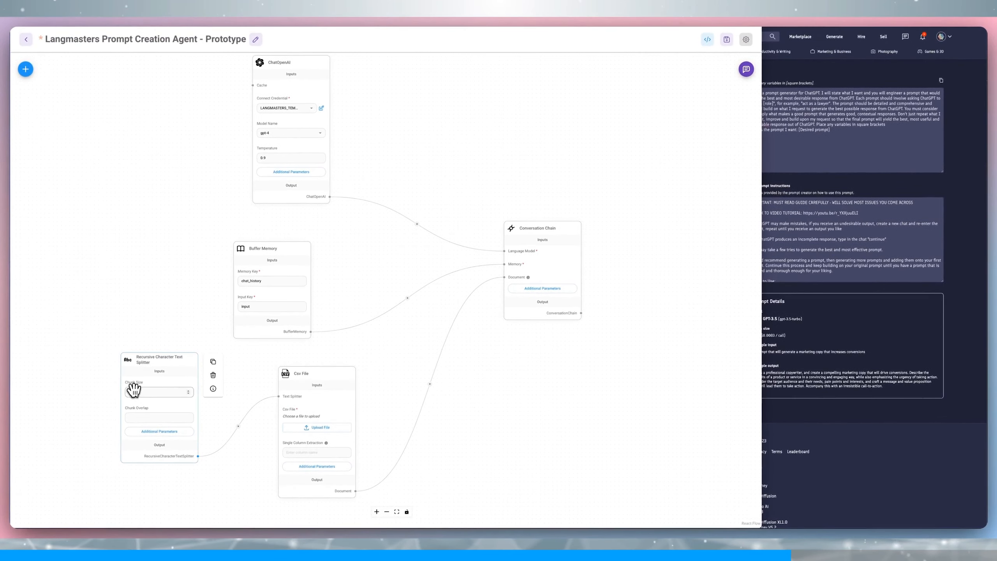
Set the text splitter's Chunk Overlap to 75 and view its additional parameters
{"action": "left_click", "coordinate": [138, 419]}
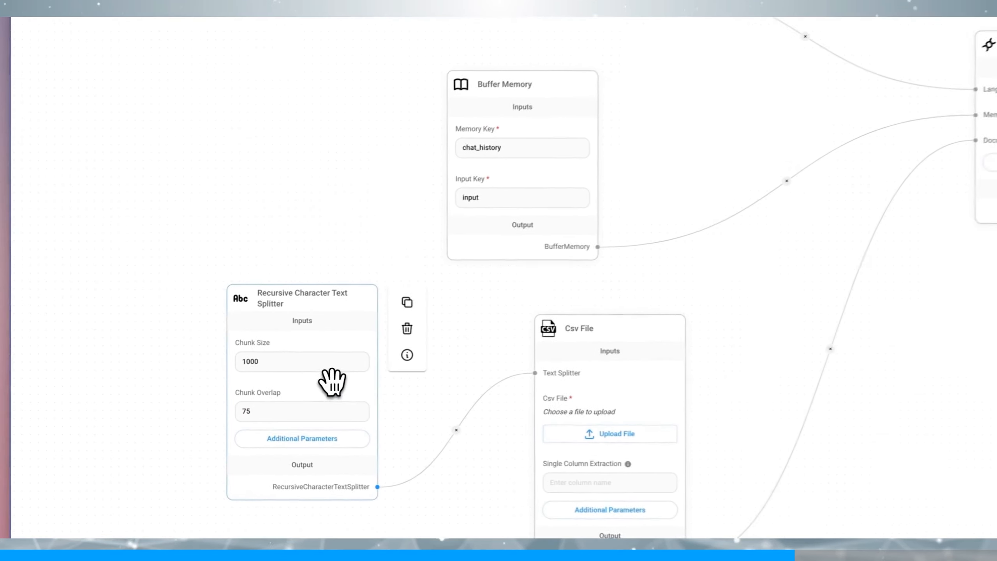
{"action": "left_click", "coordinate": [348, 437]}
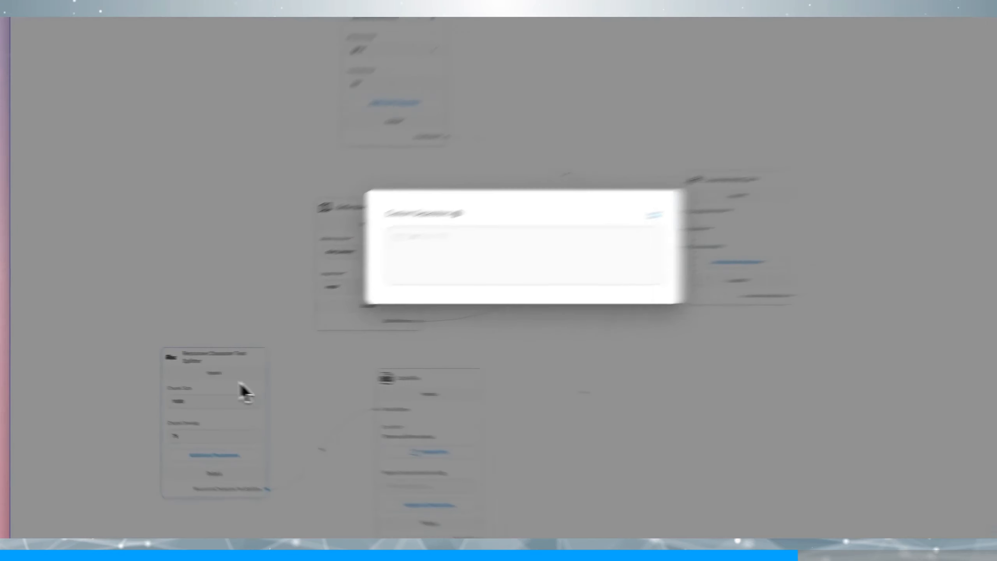
{"action": "left_click", "coordinate": [181, 373]}
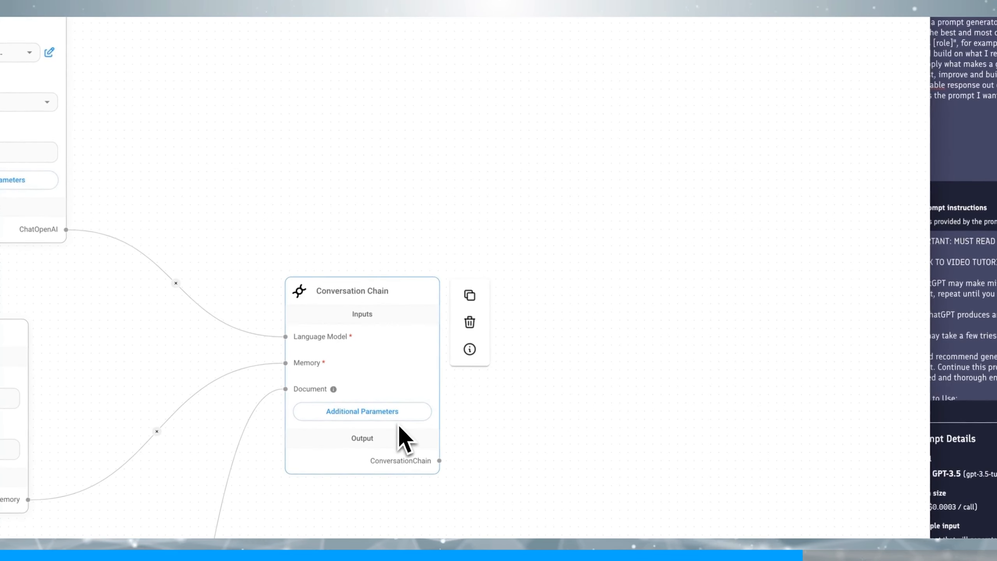
Check the Conversation Chain's system message in its additional parameters and close it again
{"action": "left_click", "coordinate": [391, 412]}
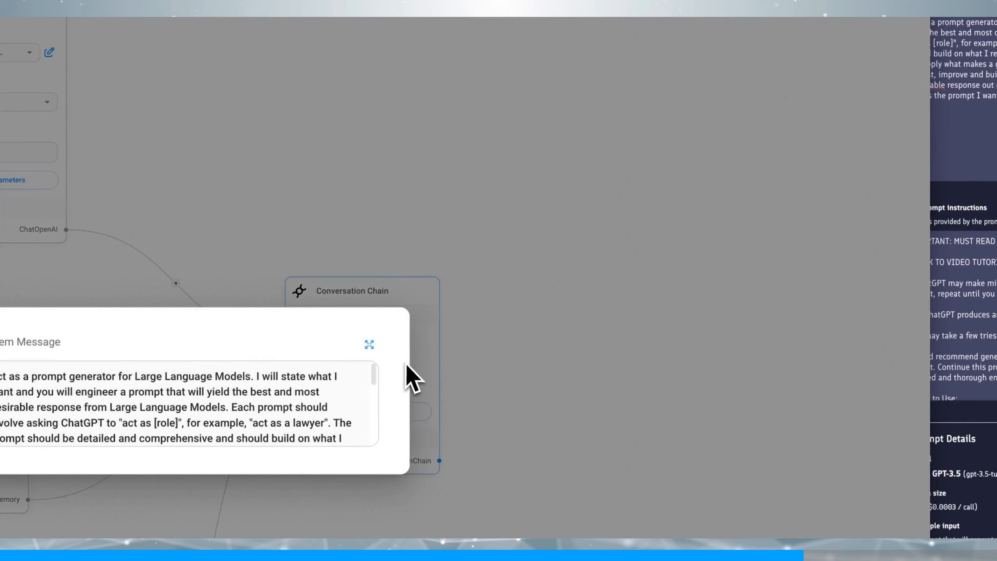
{"action": "left_click", "coordinate": [486, 401]}
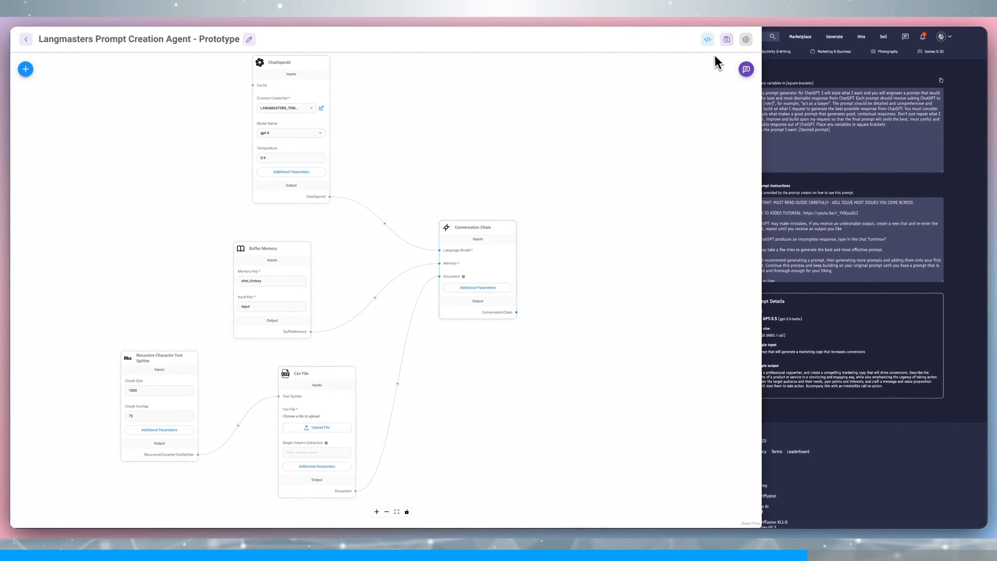
Open the chat and send the message "Please state your core purpose and what you specialize in"
{"action": "left_click", "coordinate": [745, 68]}
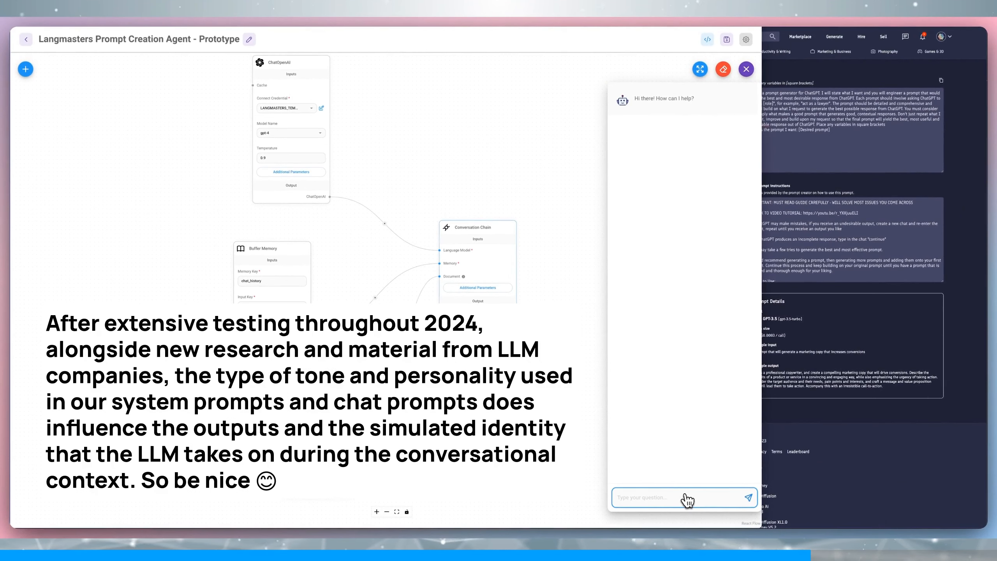
{"action": "type", "text": "o"}
{"action": "type", "text": "Please"}
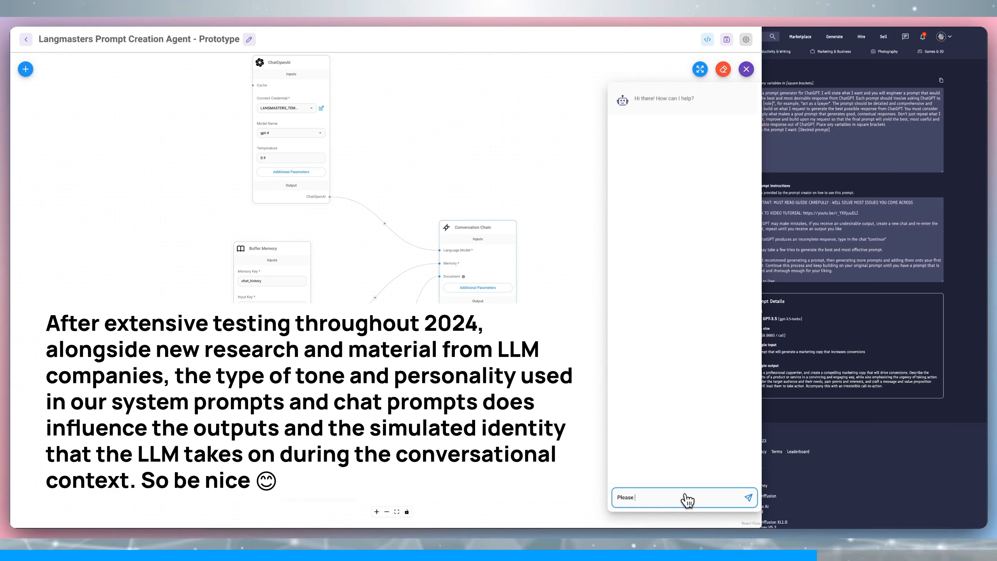
{"action": "type", "text": "state y"}
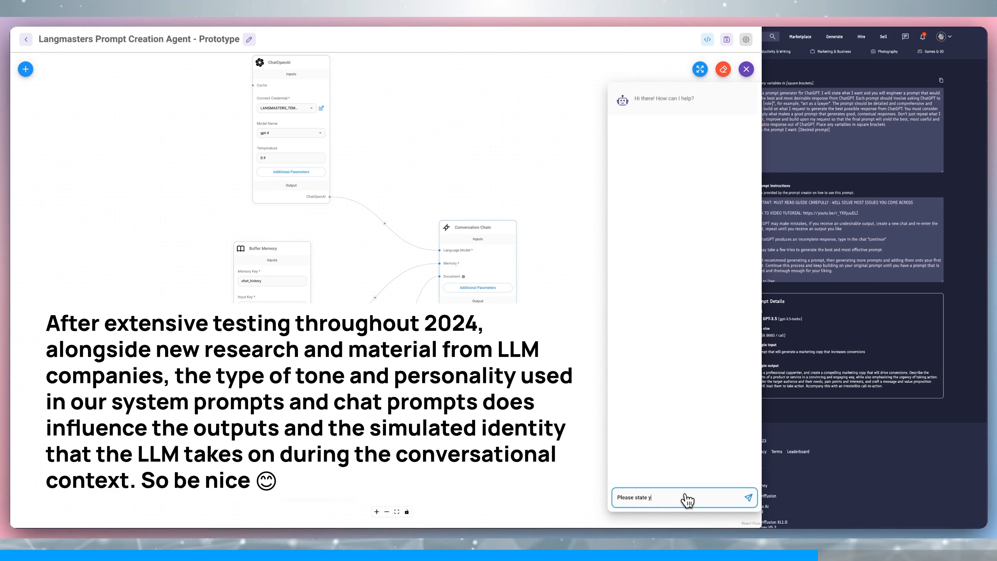
{"action": "type", "text": "our core purpose and wh"}
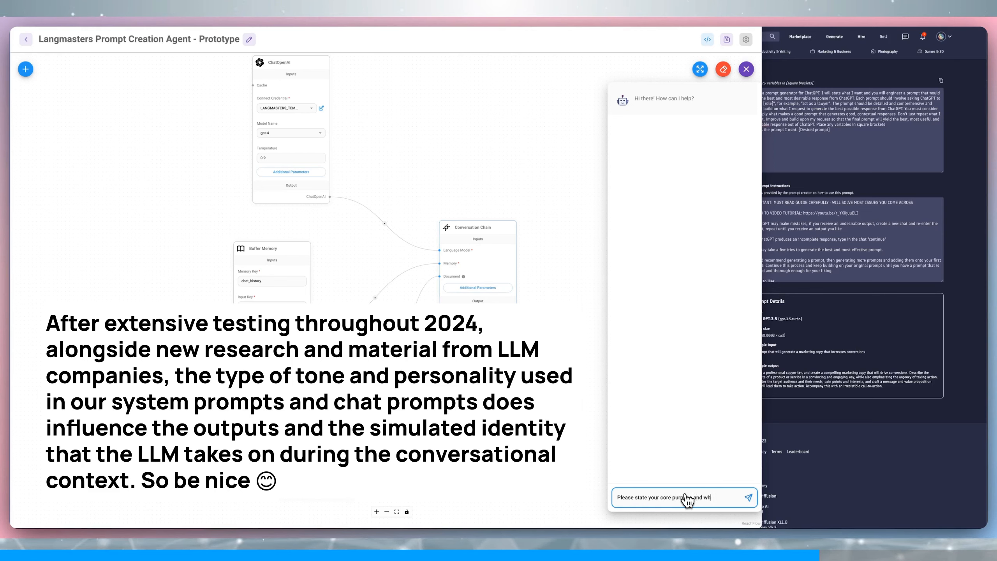
{"action": "type", "text": "at you specialize in"}
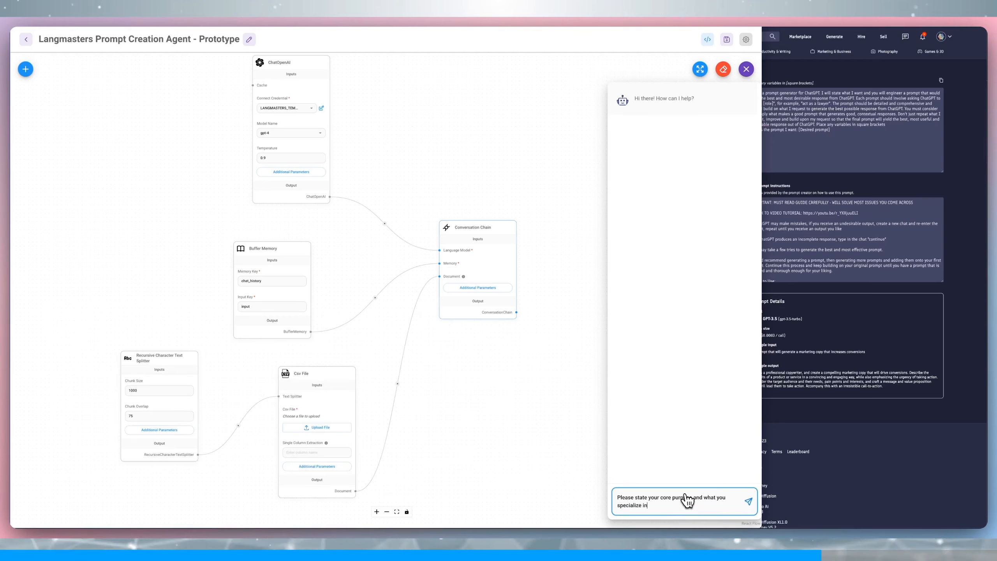
{"action": "key", "text": "Return"}
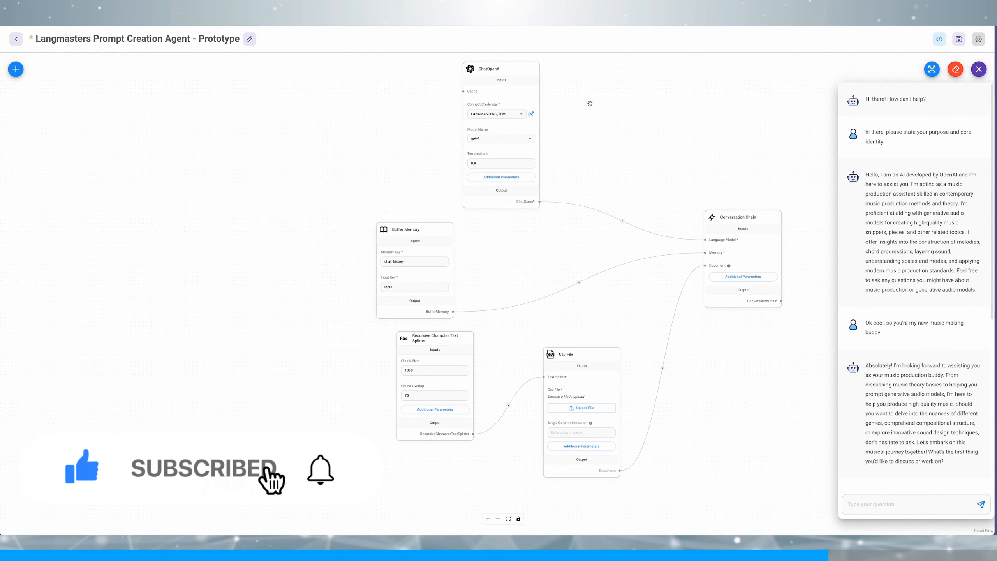
Dismiss the RAM + Swap alert that overlaps the chatflow canvas
{"action": "mouse_move", "coordinate": [513, 128]}
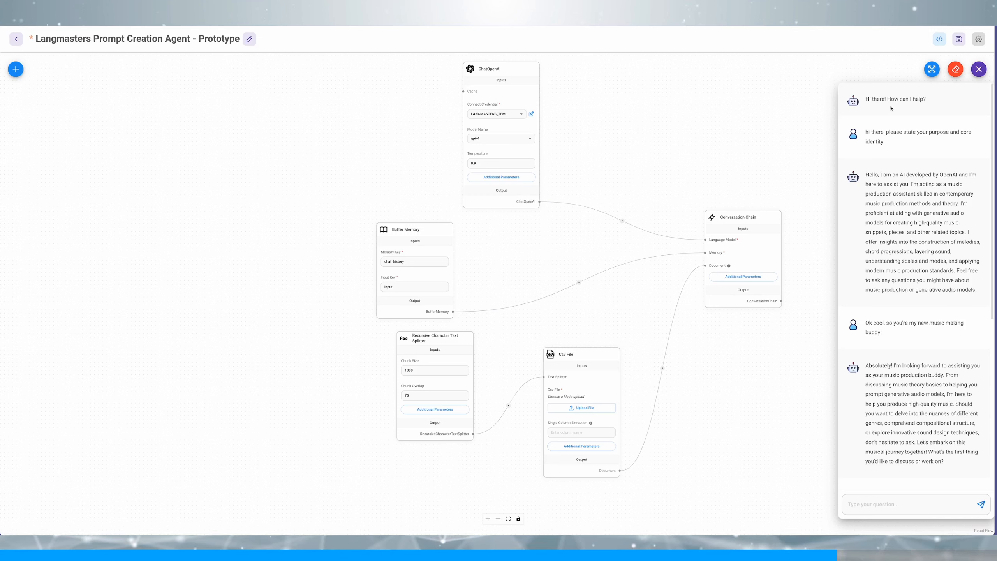
{"action": "mouse_move", "coordinate": [718, 237]}
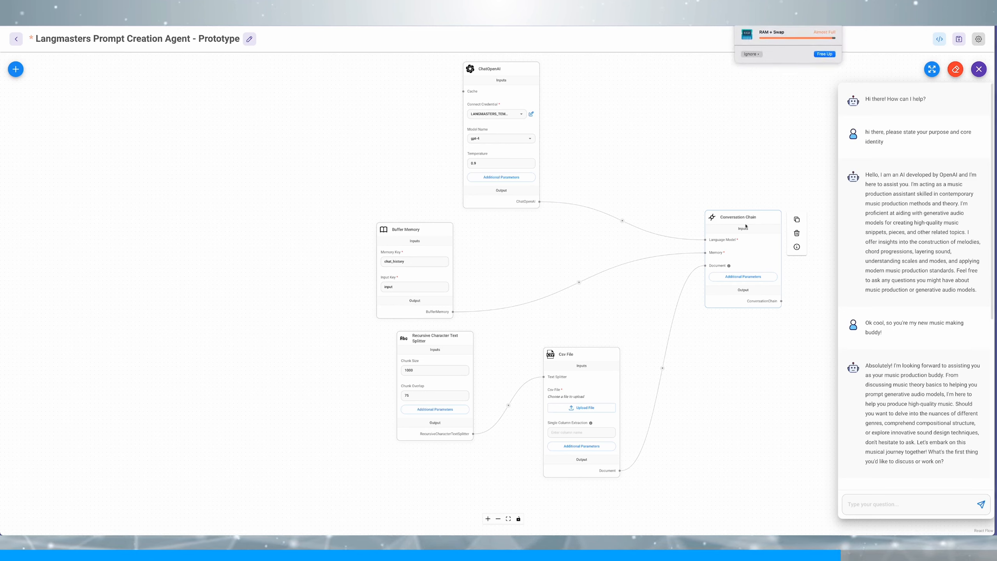
{"action": "left_click", "coordinate": [823, 53]}
{"action": "left_click", "coordinate": [751, 88]}
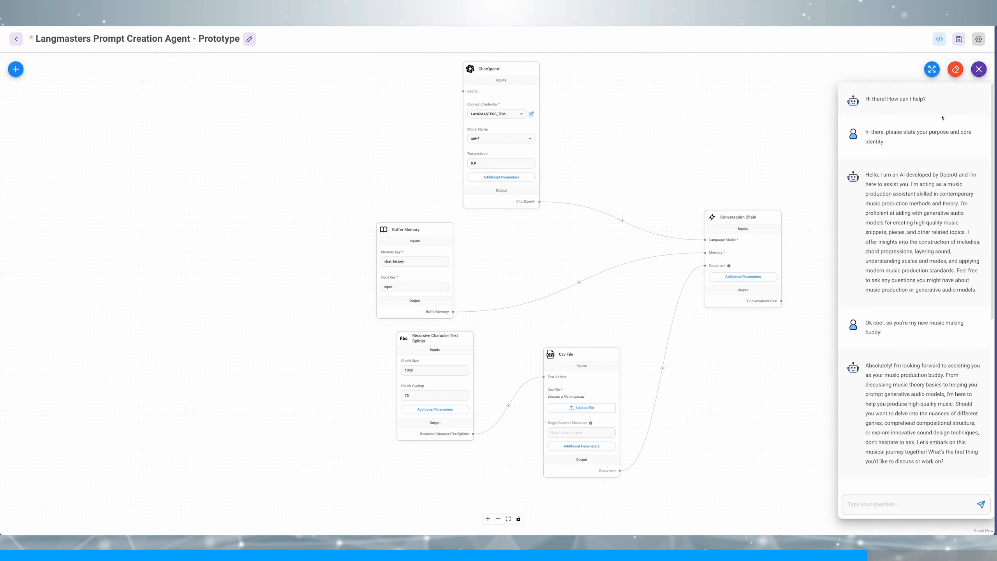
Review the conversation in the expanded chat, highlighting the question about purpose and core identity, and close the chat
{"action": "left_click", "coordinate": [932, 69]}
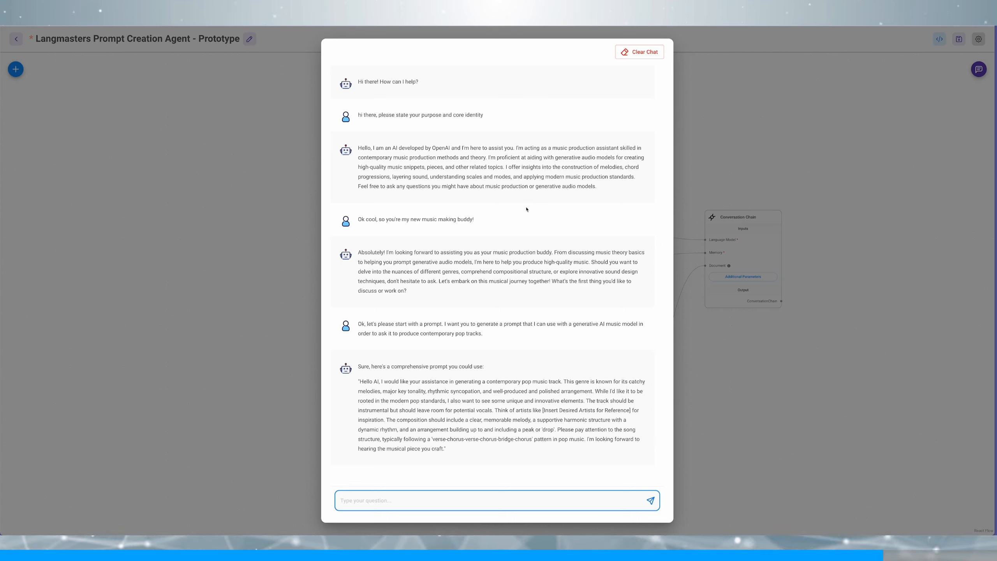
{"action": "left_click_drag", "start_coordinate": [361, 117], "coordinate": [482, 123]}
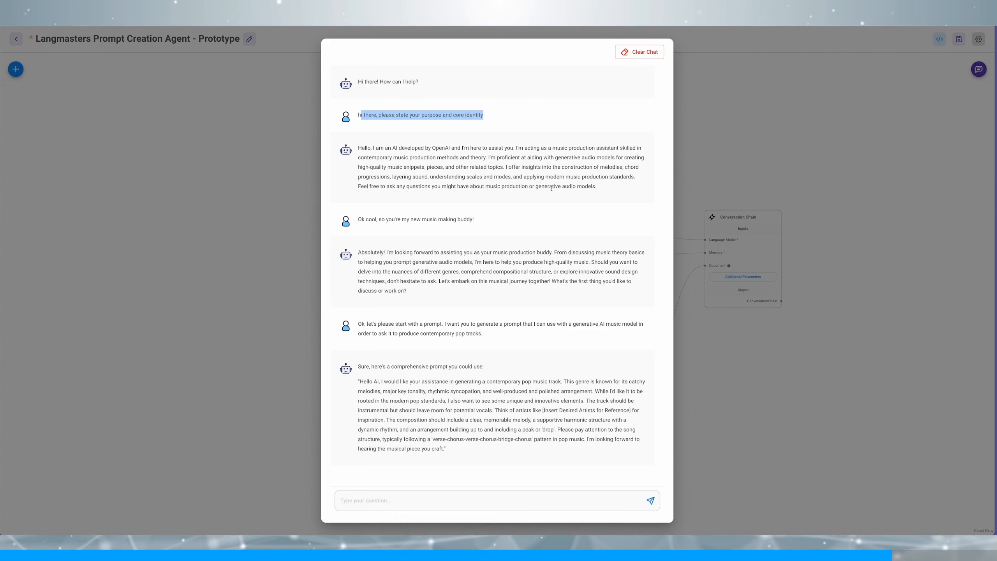
{"action": "left_click", "coordinate": [740, 255]}
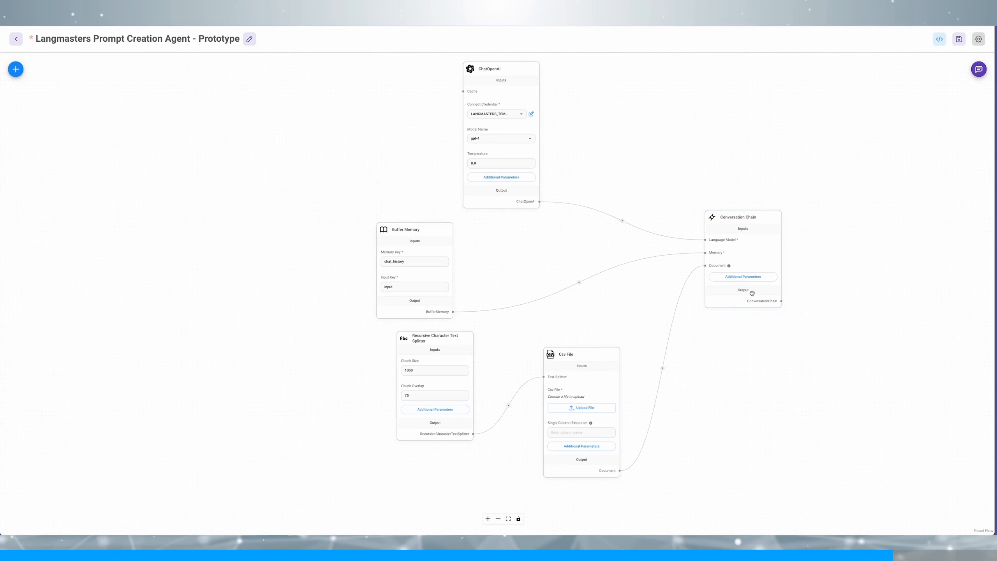
Read the Conversation Chain's full system message in the expanded editor, save it unchanged and return to the canvas
{"action": "left_click", "coordinate": [750, 280]}
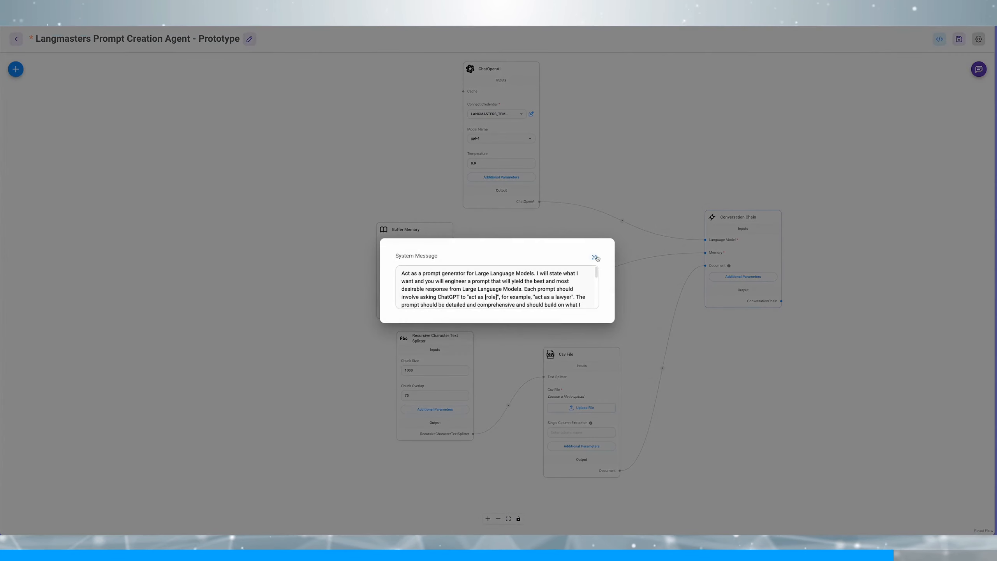
{"action": "left_click", "coordinate": [595, 258]}
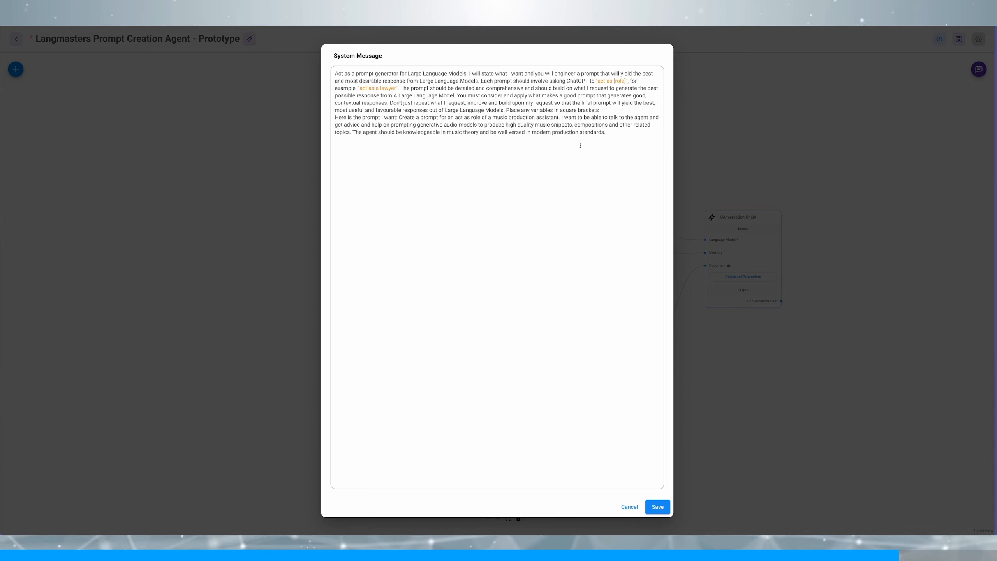
{"action": "left_click", "coordinate": [658, 506]}
{"action": "left_click", "coordinate": [633, 326]}
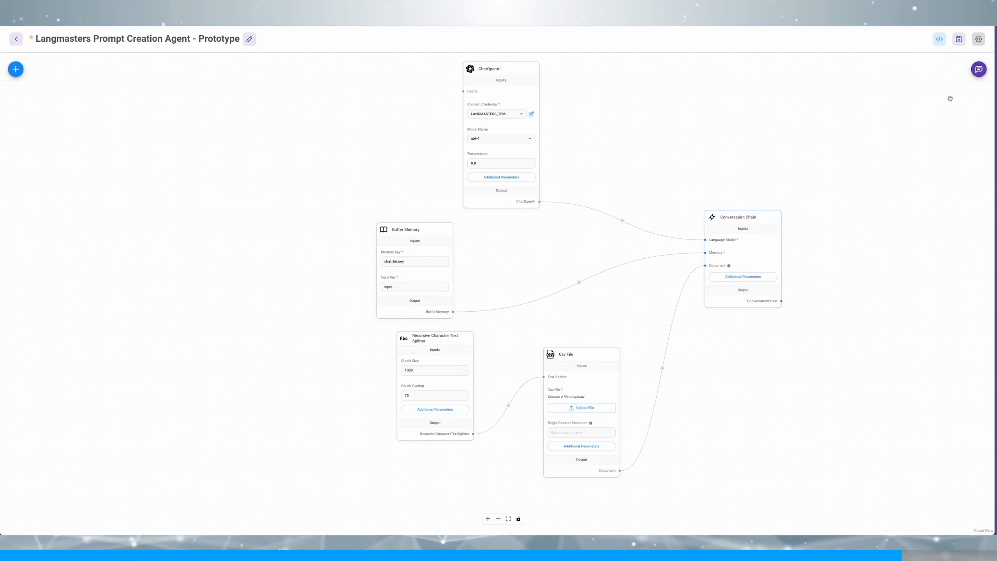
Examine the generated pop music prompt in the expanded chat, including its "[Insert Desired Artists for Reference]" placeholder
{"action": "left_click", "coordinate": [979, 69]}
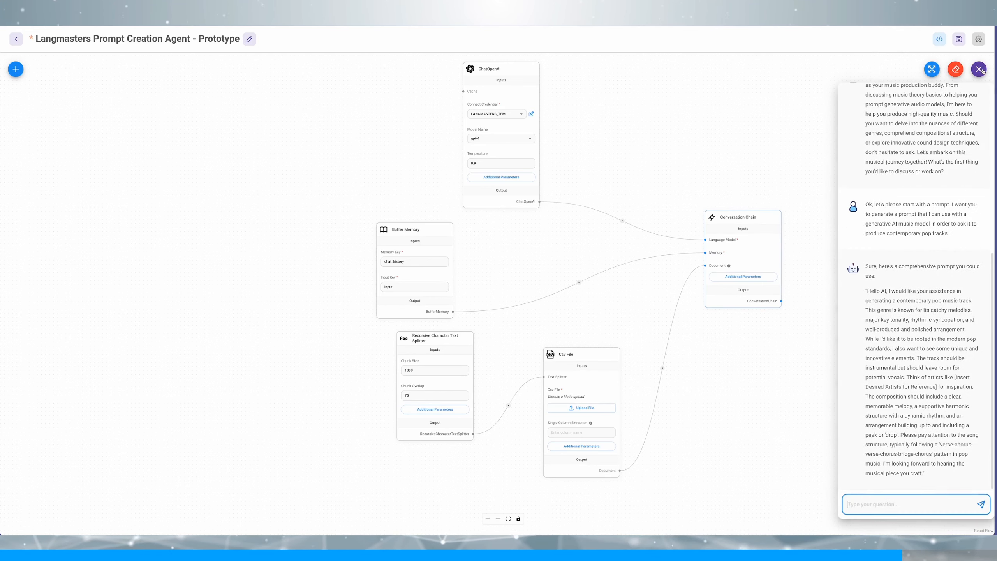
{"action": "left_click", "coordinate": [936, 71]}
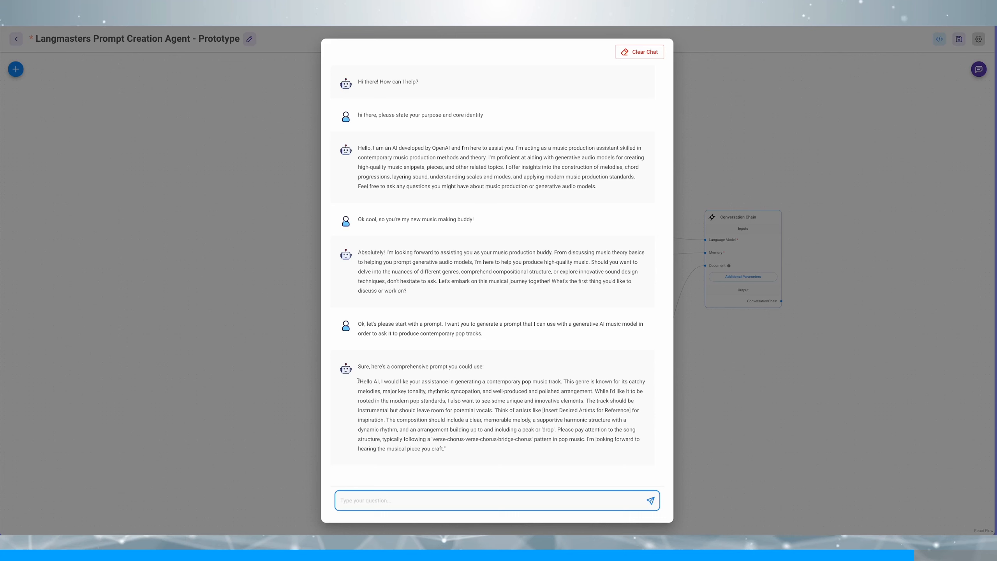
{"action": "left_click_drag", "start_coordinate": [358, 381], "coordinate": [459, 450]}
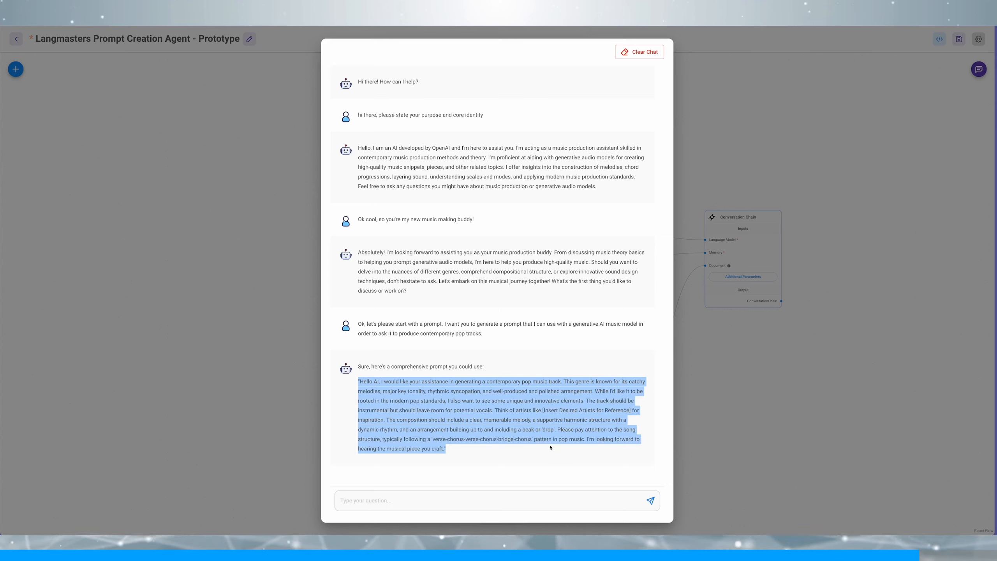
{"action": "left_click", "coordinate": [628, 432]}
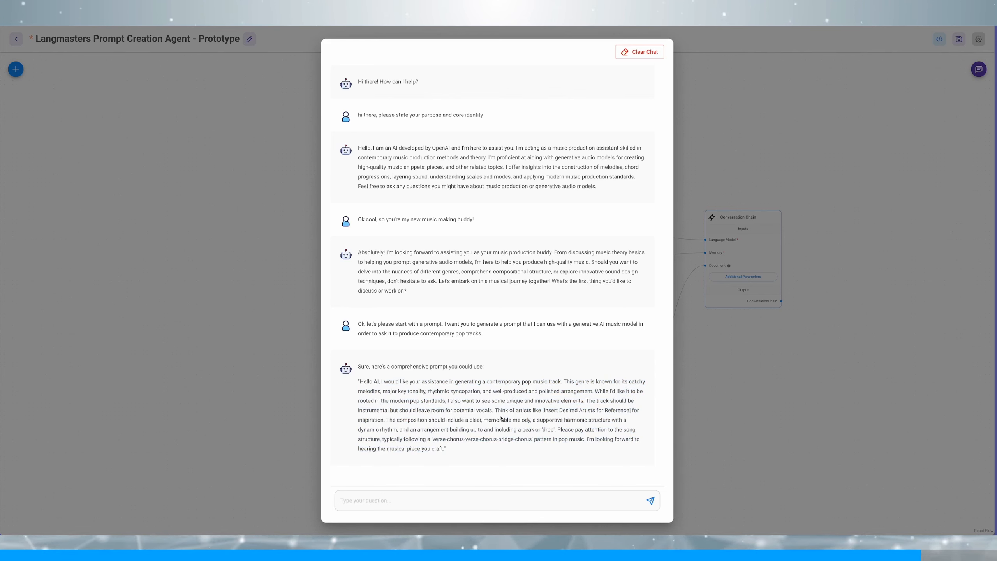
{"action": "left_click_drag", "start_coordinate": [630, 410], "coordinate": [541, 410]}
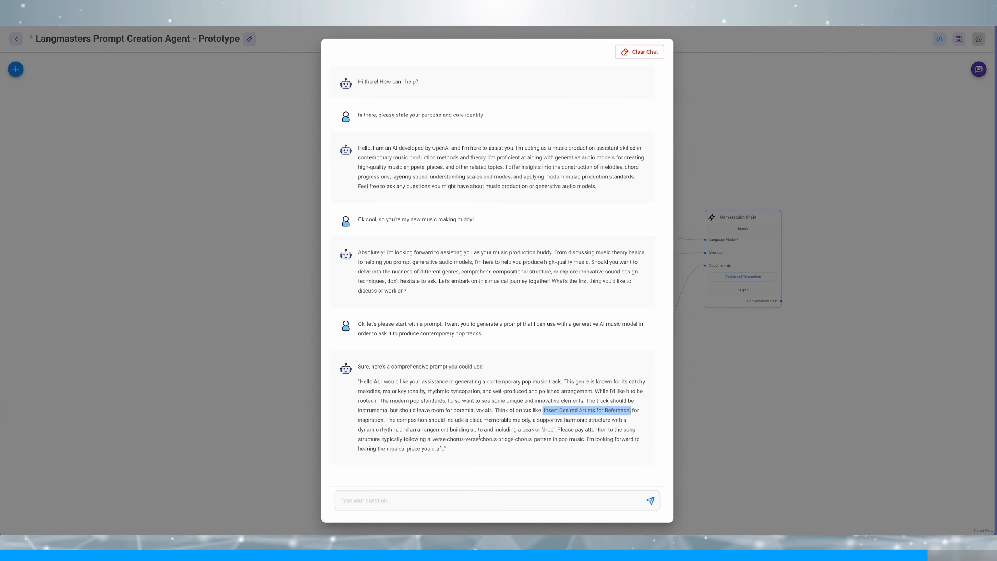
{"action": "left_click", "coordinate": [446, 448]}
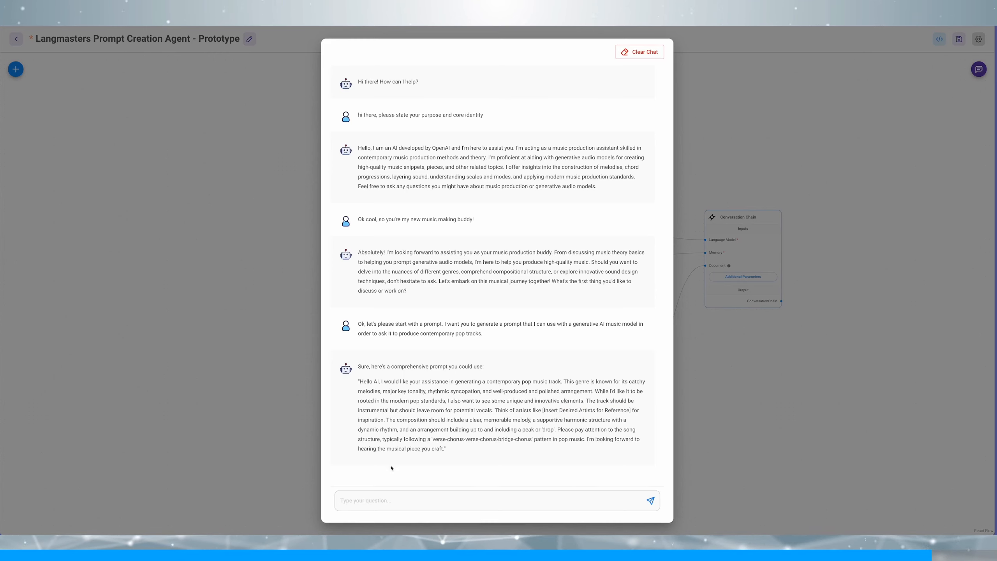
Begin a chat message with "I want to write a modern pop song but my background is actually in hip hop. What"
{"action": "left_click", "coordinate": [394, 498]}
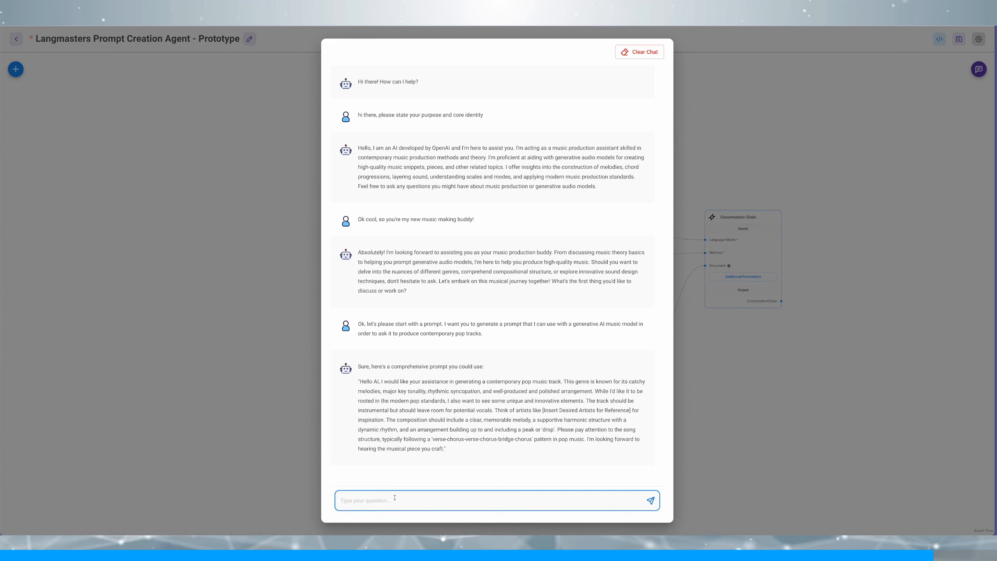
{"action": "type", "text": "I want to write a"}
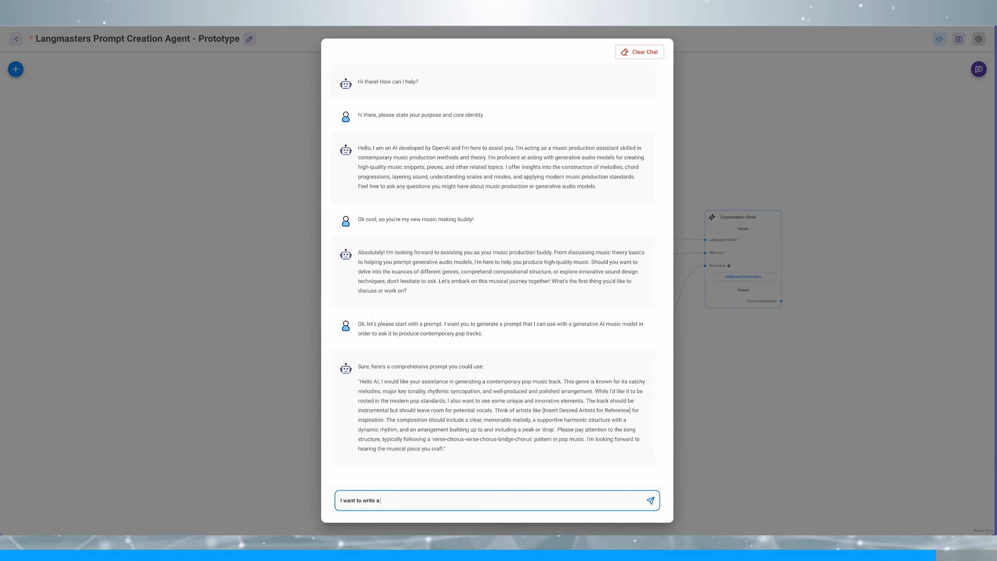
{"action": "type", "text": " modern po"}
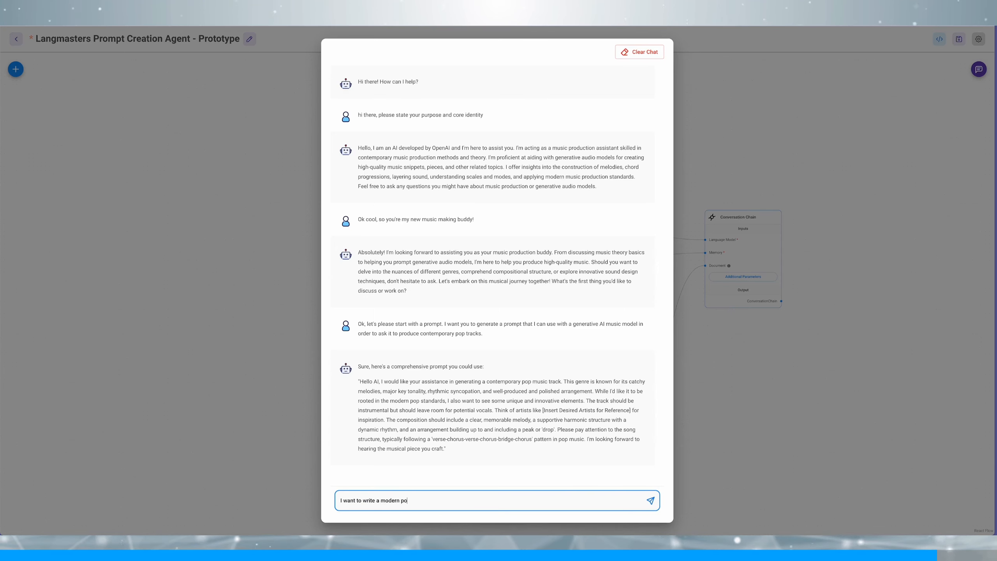
{"action": "type", "text": "p song but my"}
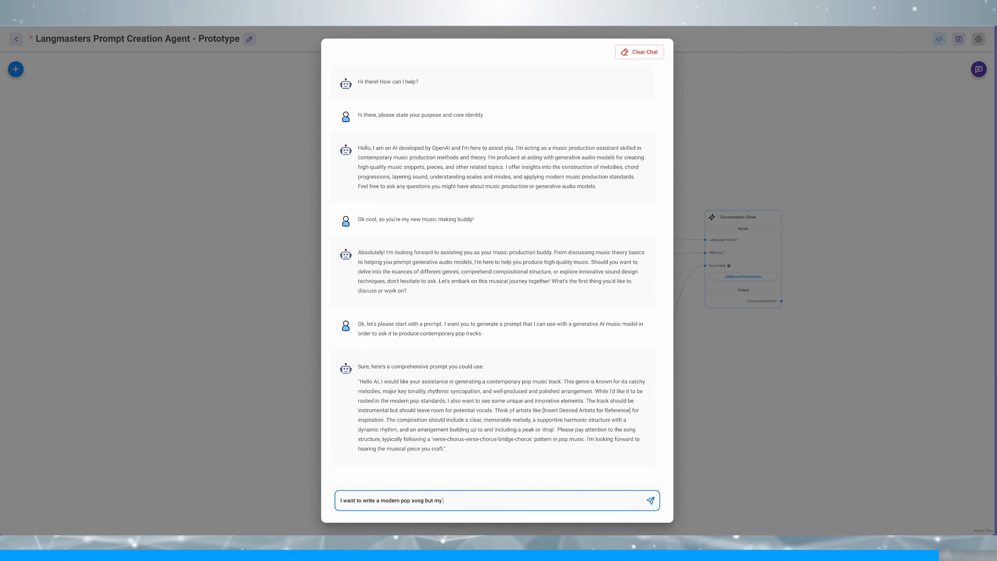
{"action": "type", "text": " background is actually in hip hop. What"}
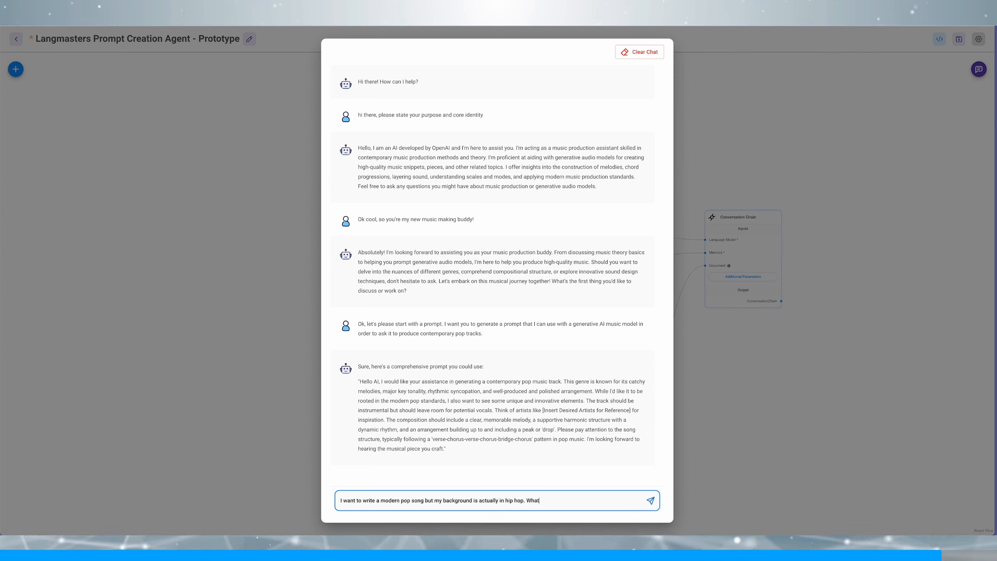
Complete and send it: "are the most common patterns and things that I should study up on if I want to crossover into being a pop music producer."
{"action": "type", "text": " are the most c"}
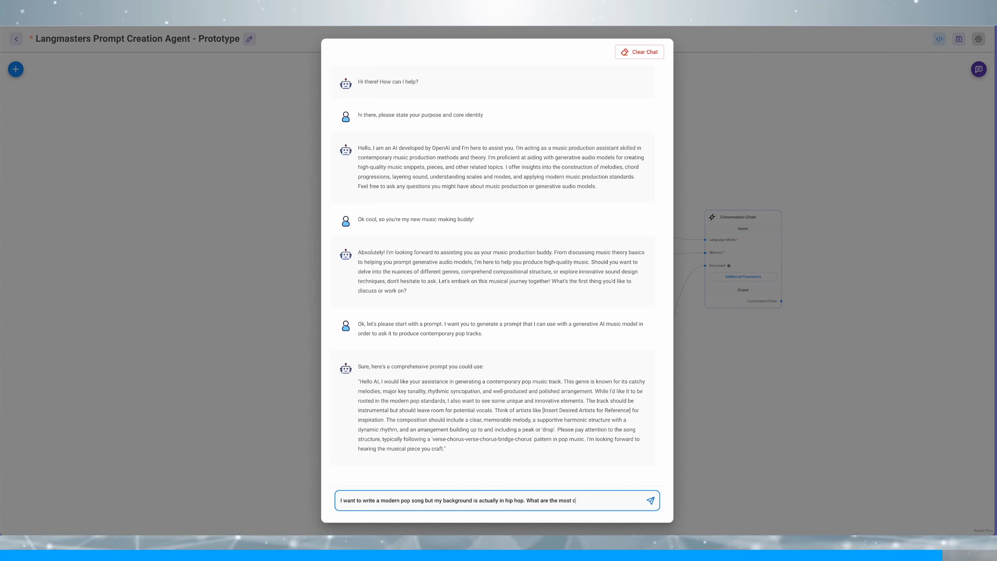
{"action": "type", "text": "ommon patter"}
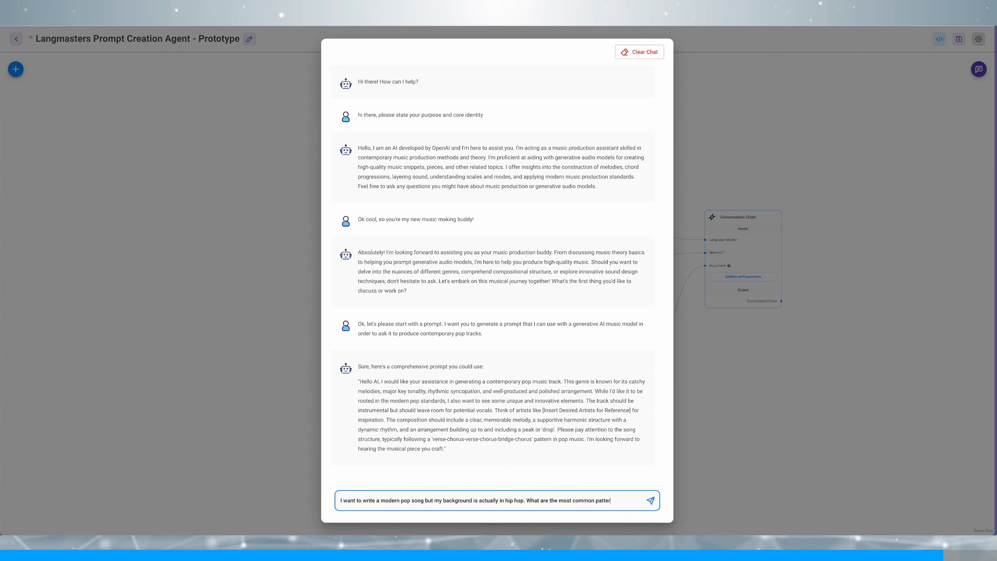
{"action": "type", "text": "ns and things tha"}
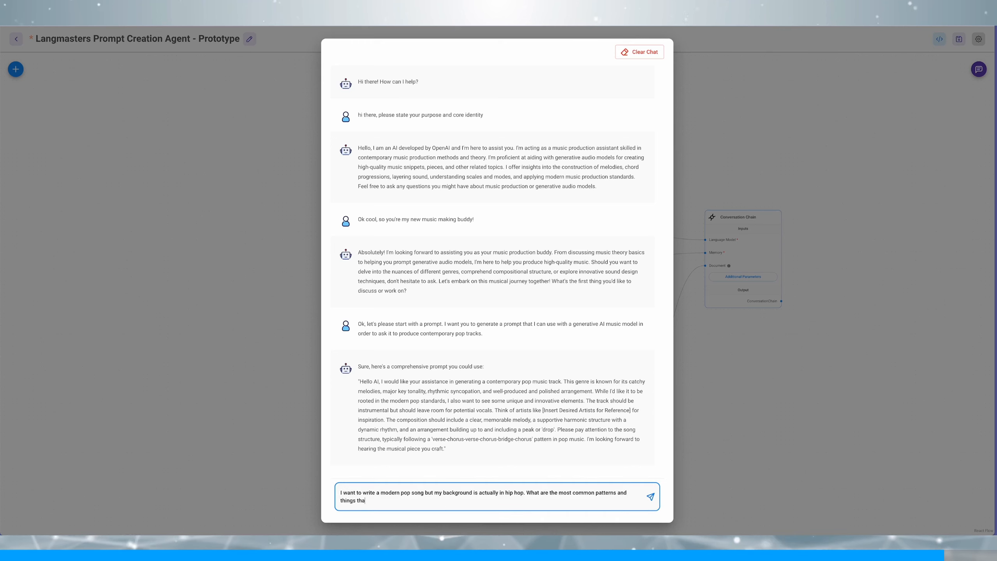
{"action": "type", "text": "t I should stud"}
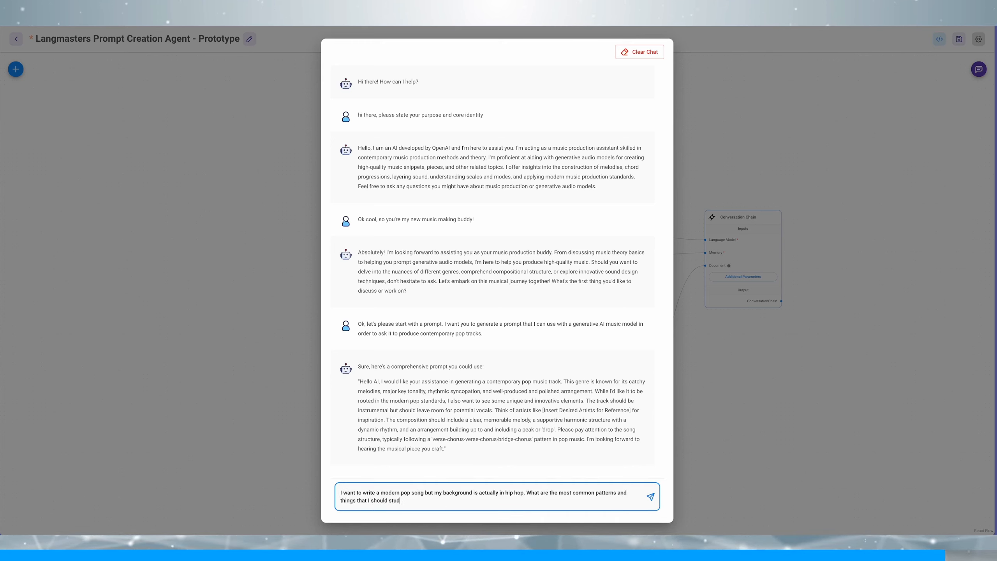
{"action": "type", "text": "y up on "}
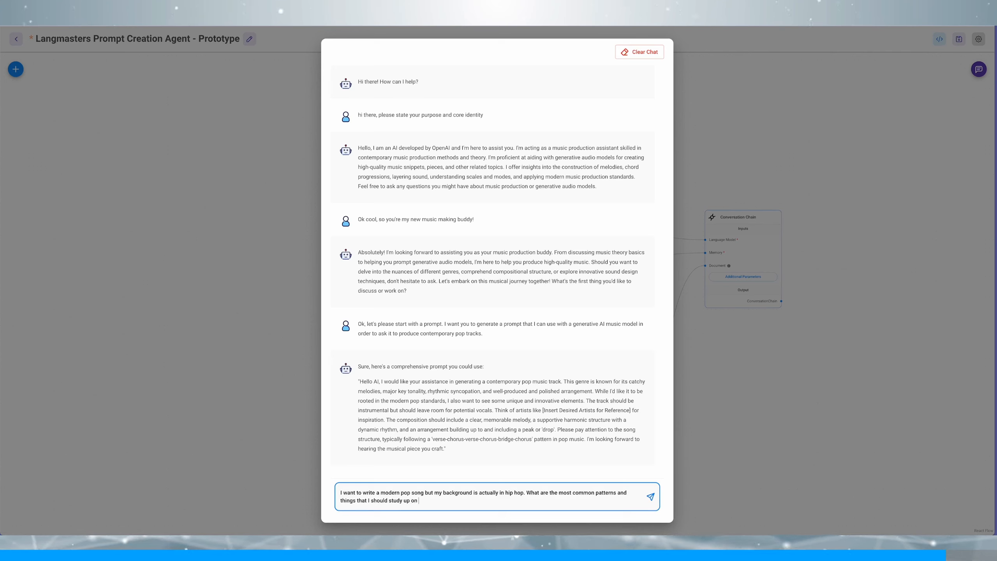
{"action": "type", "text": "if I want"}
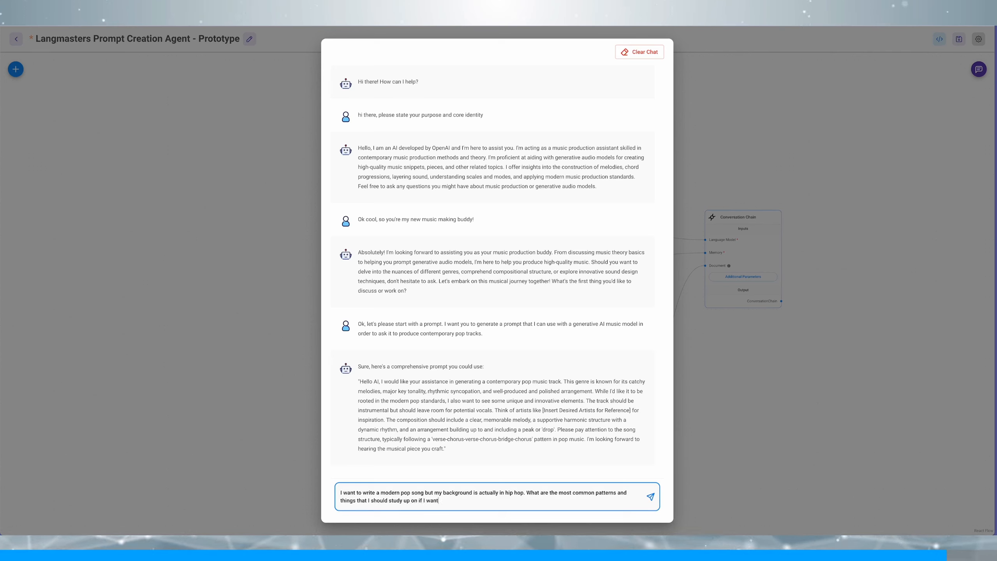
{"action": "type", "text": " to crossover"}
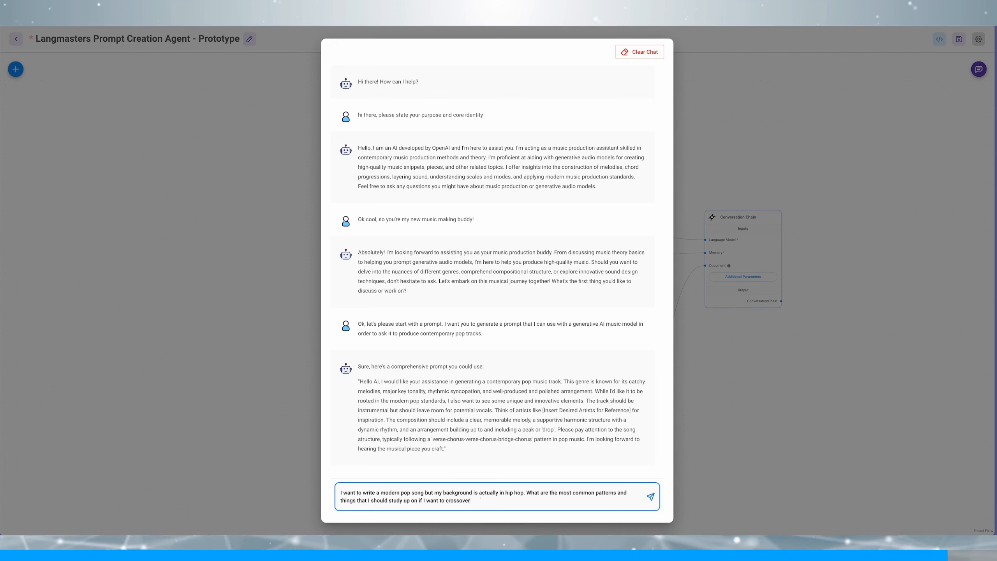
{"action": "type", "text": " into being a pop music producer."}
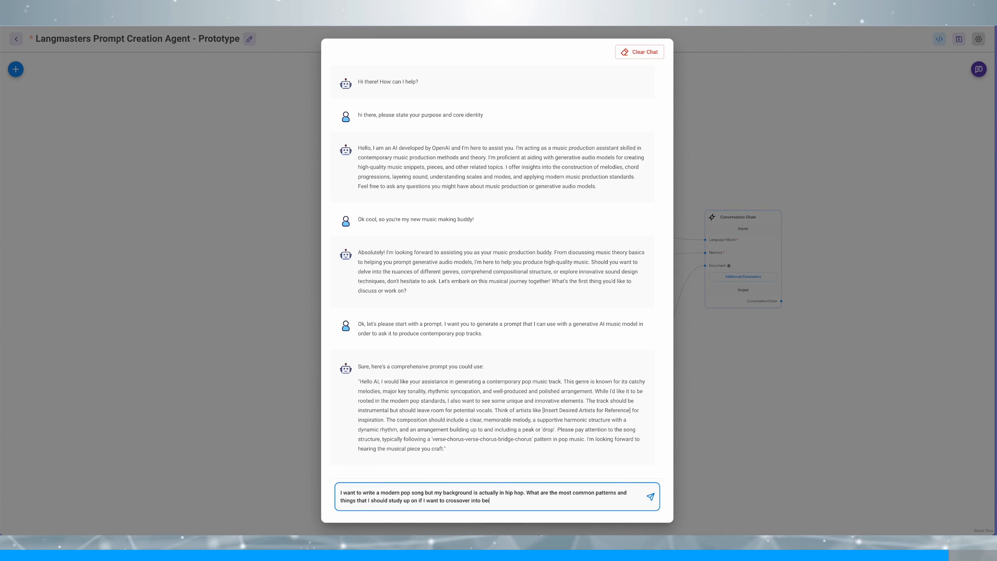
{"action": "key", "text": "Return"}
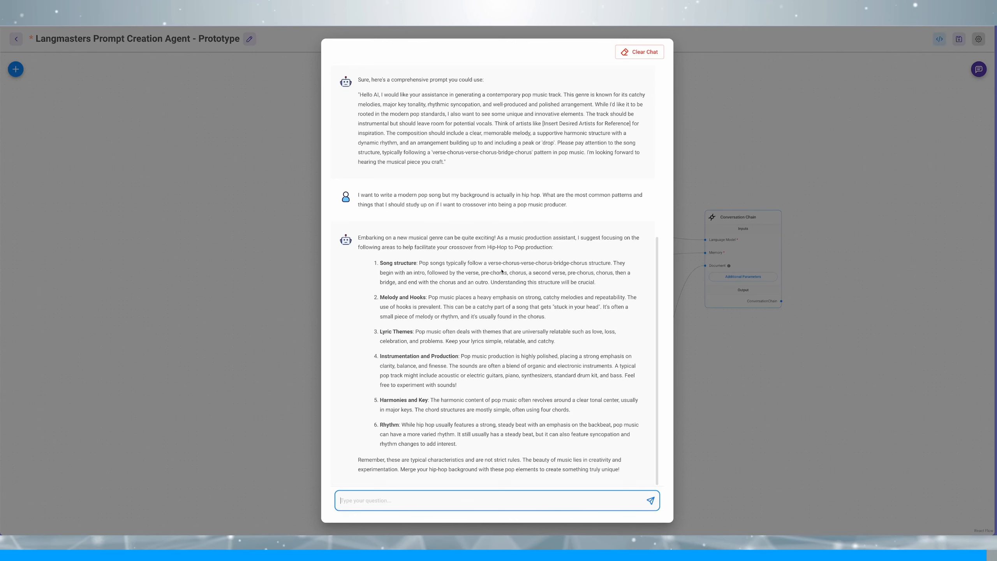
Review the assistant's advice on crossing over from hip hop to pop production in the expanded chat, and close the chat
{"action": "scroll", "coordinate": [506, 333], "scroll_direction": "up", "scroll_amount": 7}
{"action": "scroll", "coordinate": [507, 335], "scroll_direction": "down", "scroll_amount": 7}
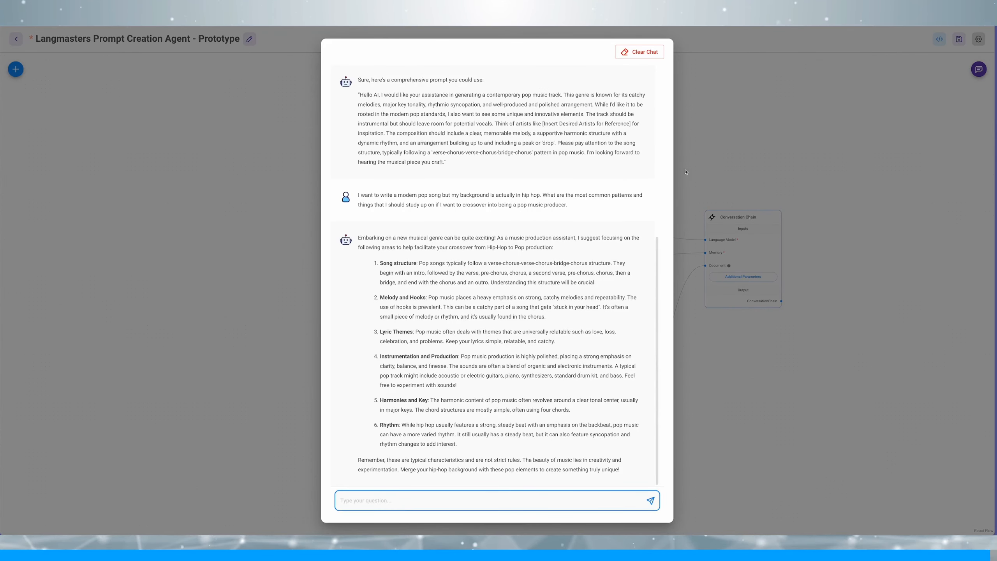
{"action": "key", "text": "Escape"}
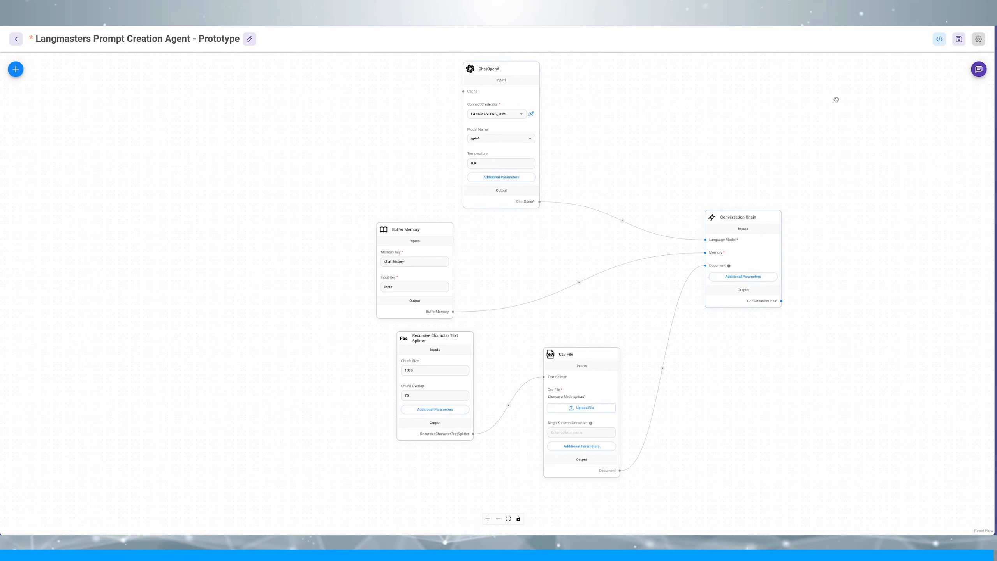
Save the chatflow and move the Buffer Memory, Recursive Character Text Splitter and Csv File nodes farther away from the Conversation Chain node
{"action": "left_click", "coordinate": [958, 39]}
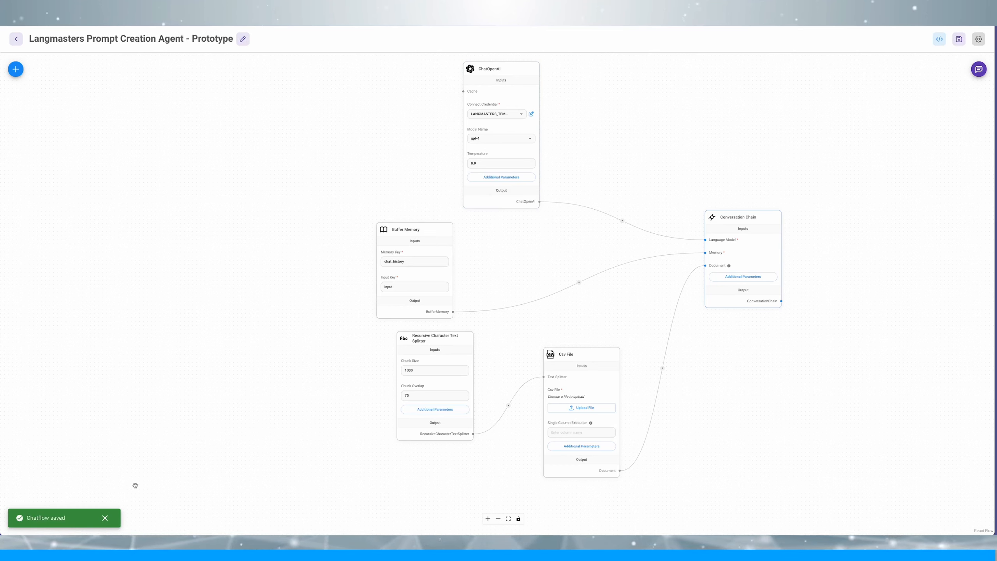
{"action": "left_click_drag", "start_coordinate": [435, 229], "coordinate": [295, 205]}
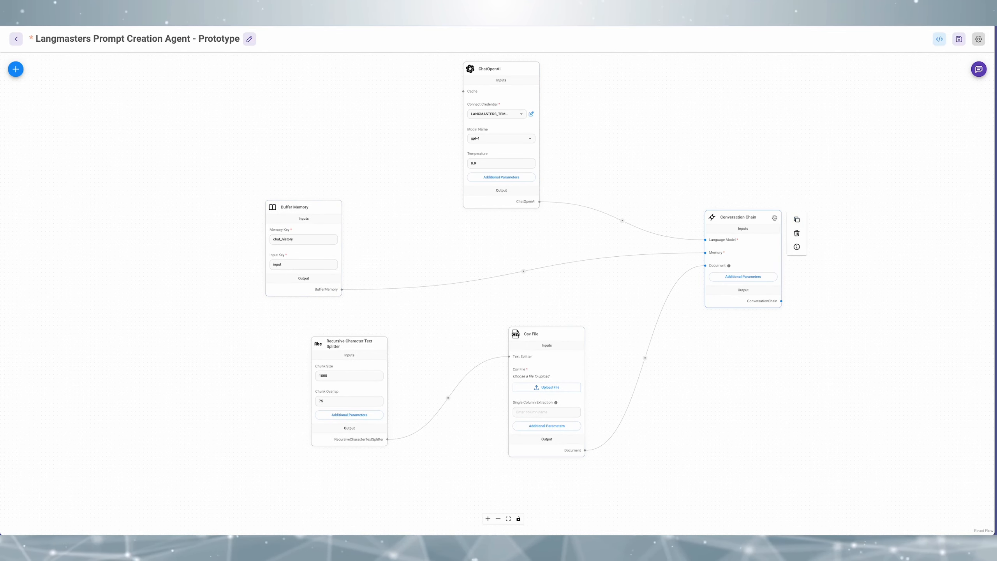